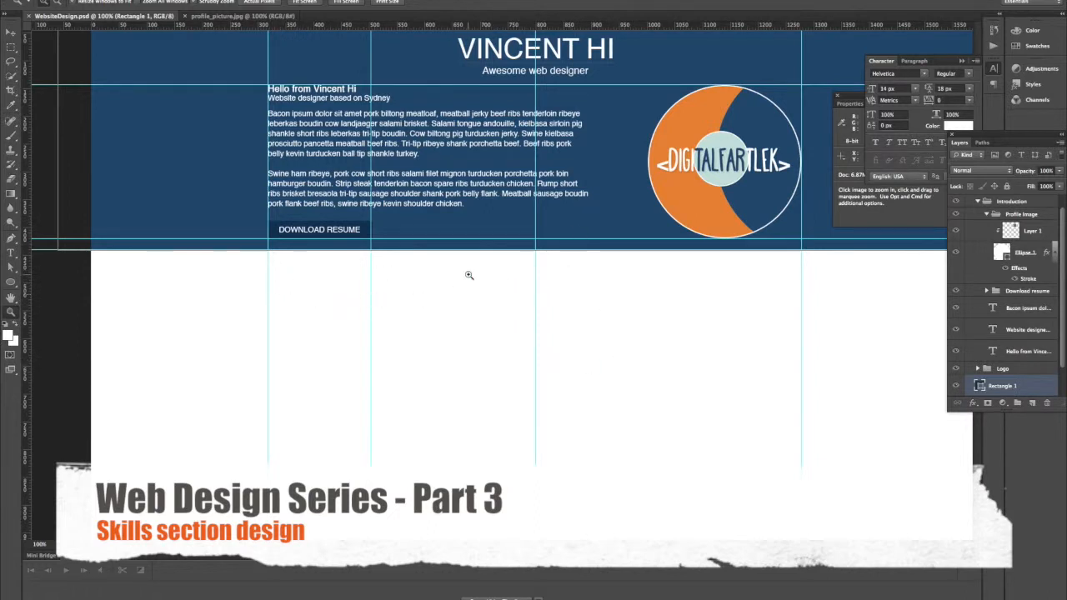
Collapse the ABOUT layer group and lock it.
{"action": "scroll", "coordinate": [469, 276], "scroll_direction": "up", "scroll_amount": 1}
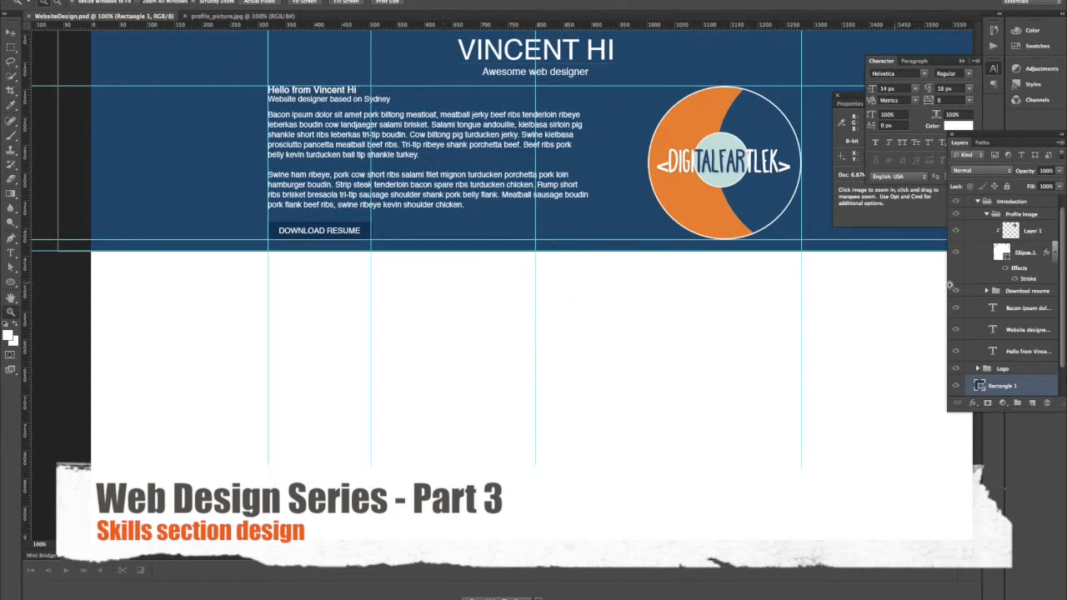
{"action": "scroll", "coordinate": [996, 250], "scroll_direction": "up", "scroll_amount": 1}
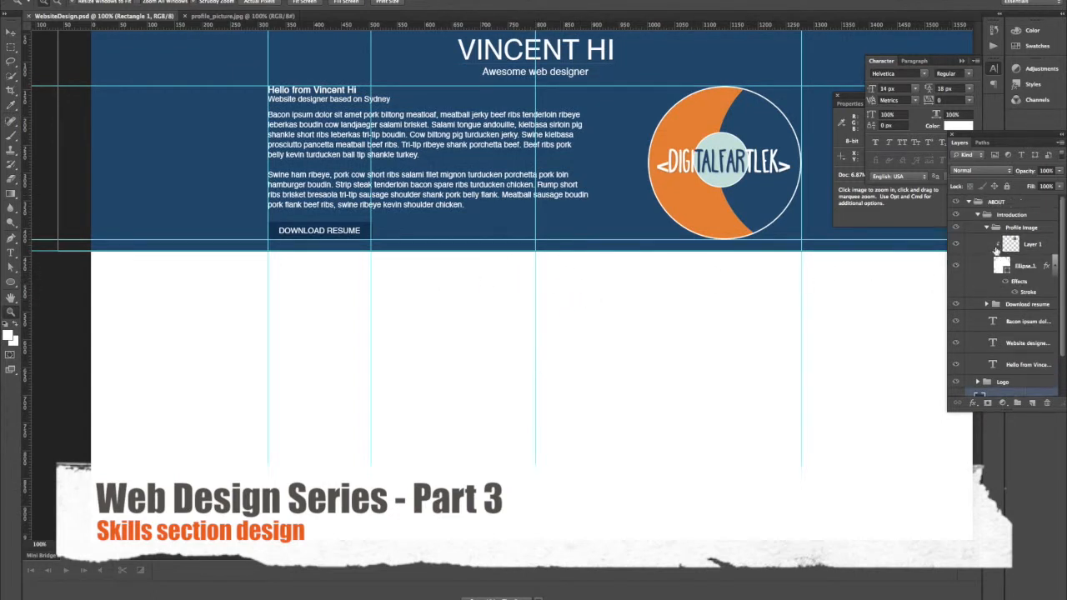
{"action": "left_click", "coordinate": [971, 201]}
{"action": "left_click", "coordinate": [969, 201]}
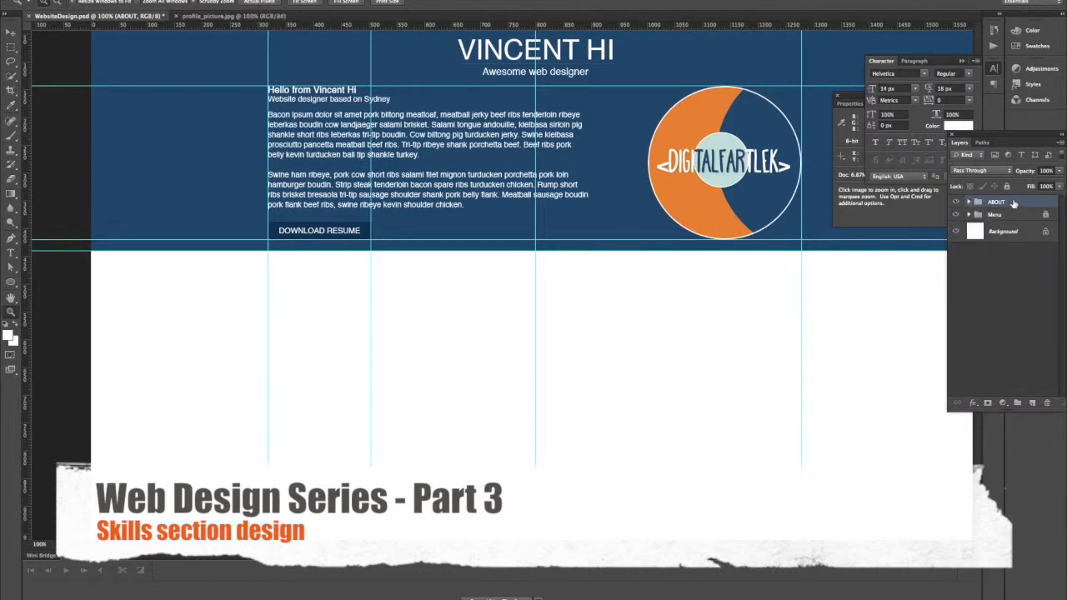
{"action": "left_click", "coordinate": [1007, 187]}
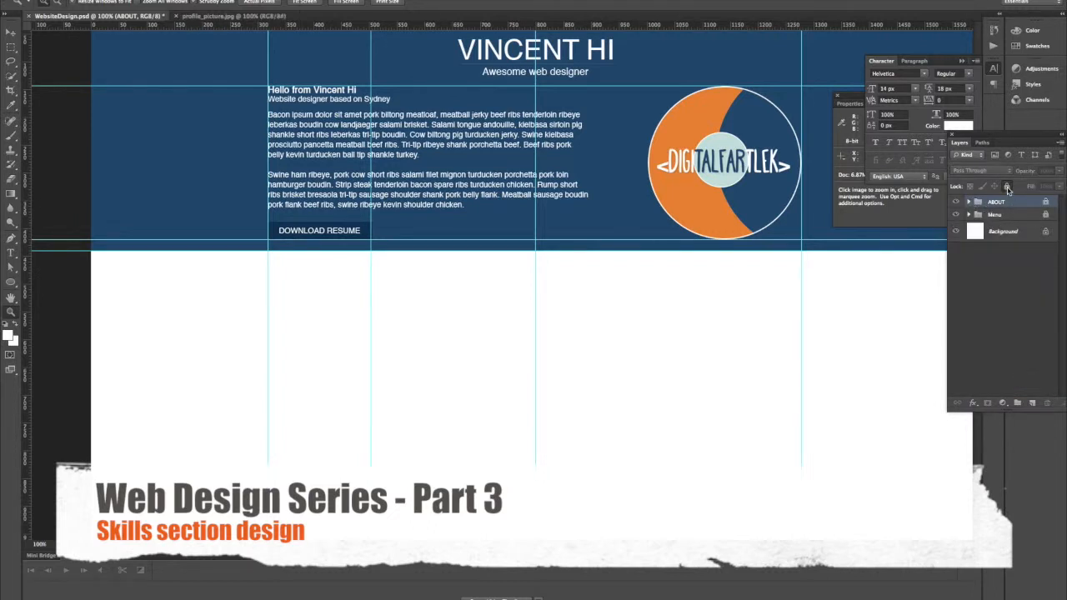
Create a new layer group above ABOUT and name it Skills.
{"action": "scroll", "coordinate": [648, 319], "scroll_direction": "up", "scroll_amount": 3}
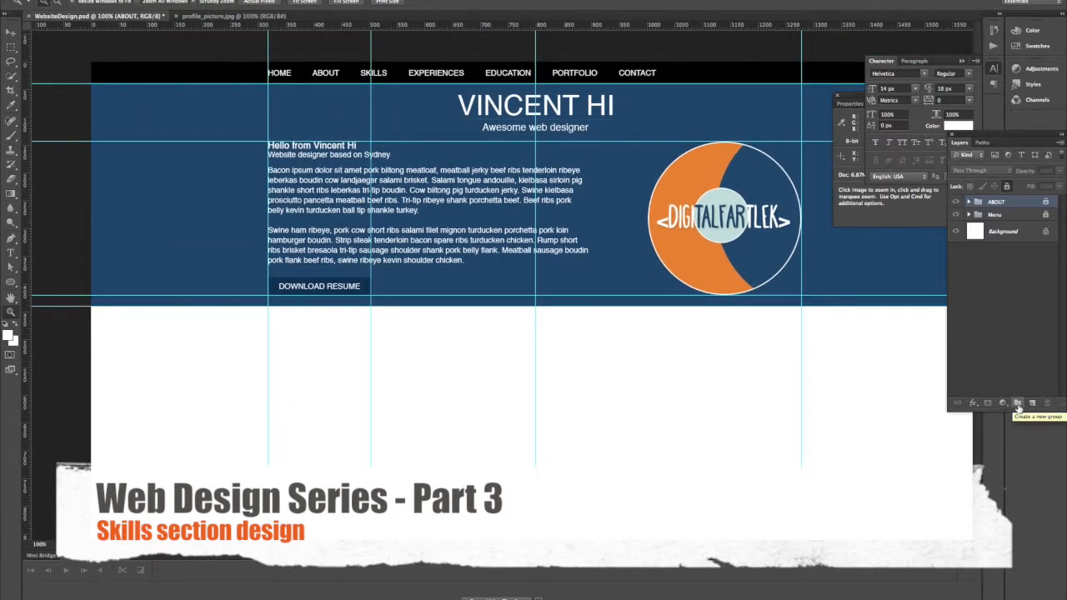
{"action": "left_click", "coordinate": [1018, 403]}
{"action": "double_click", "coordinate": [1000, 205]}
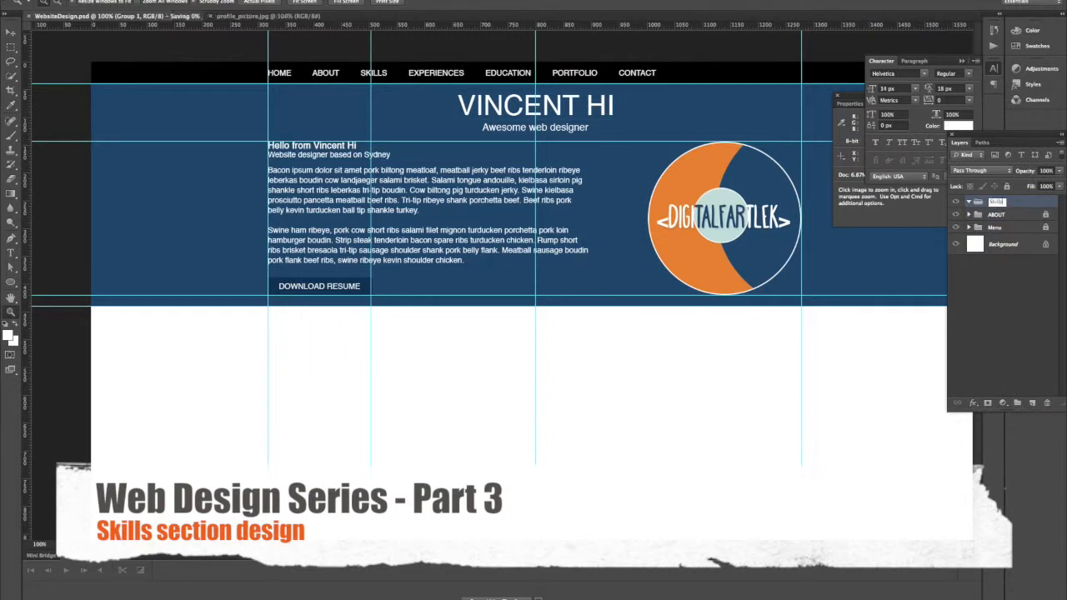
{"action": "key", "text": "Return"}
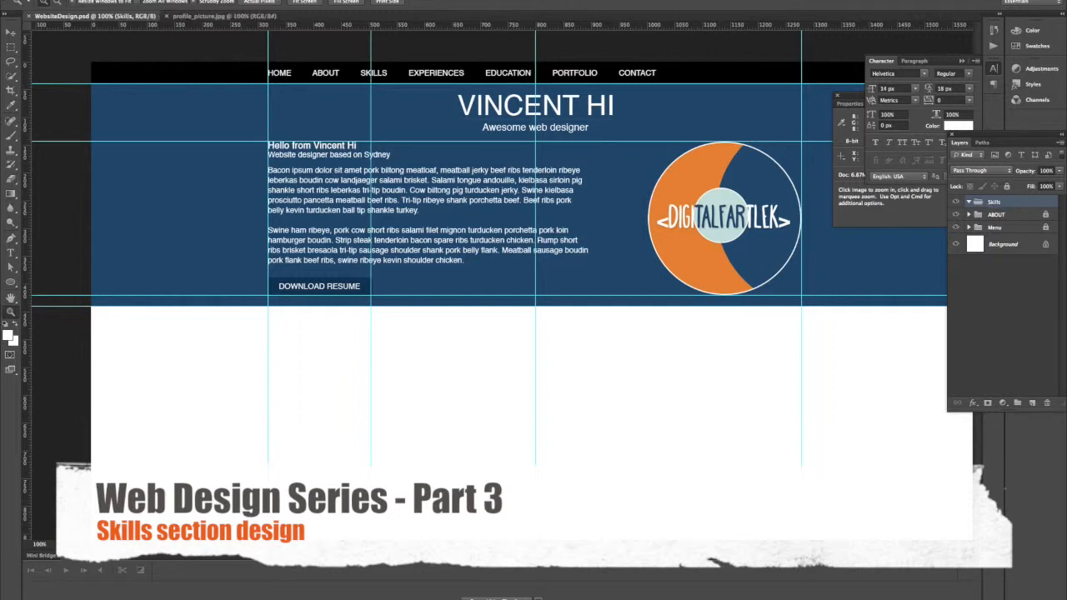
Add the heading text SKILLS just below the blue section at the centre guide, coloured with the section's dark blue.
{"action": "key", "text": "t"}
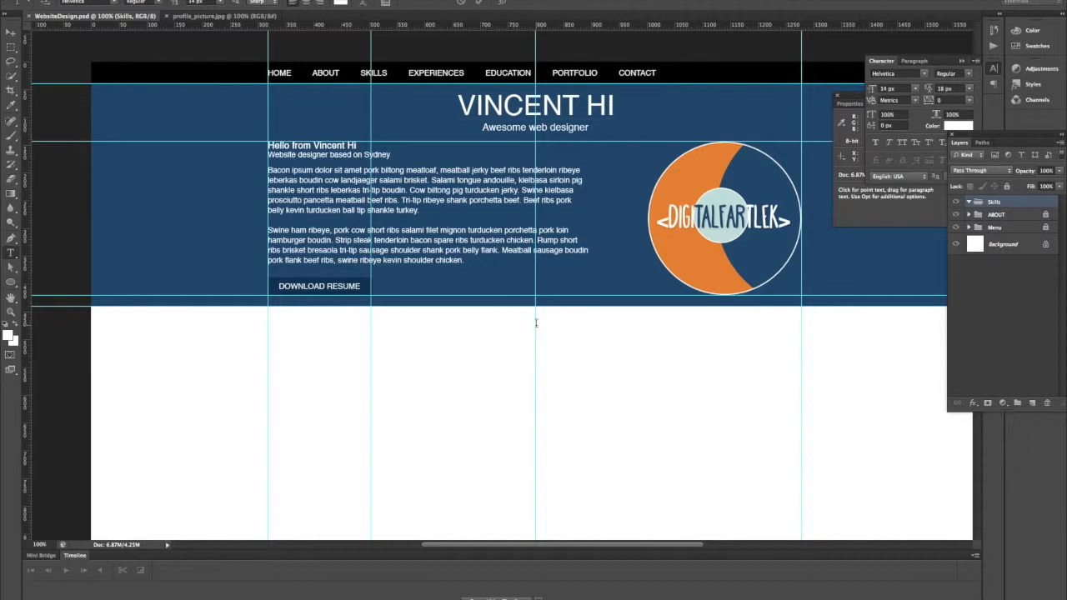
{"action": "left_click", "coordinate": [535, 326]}
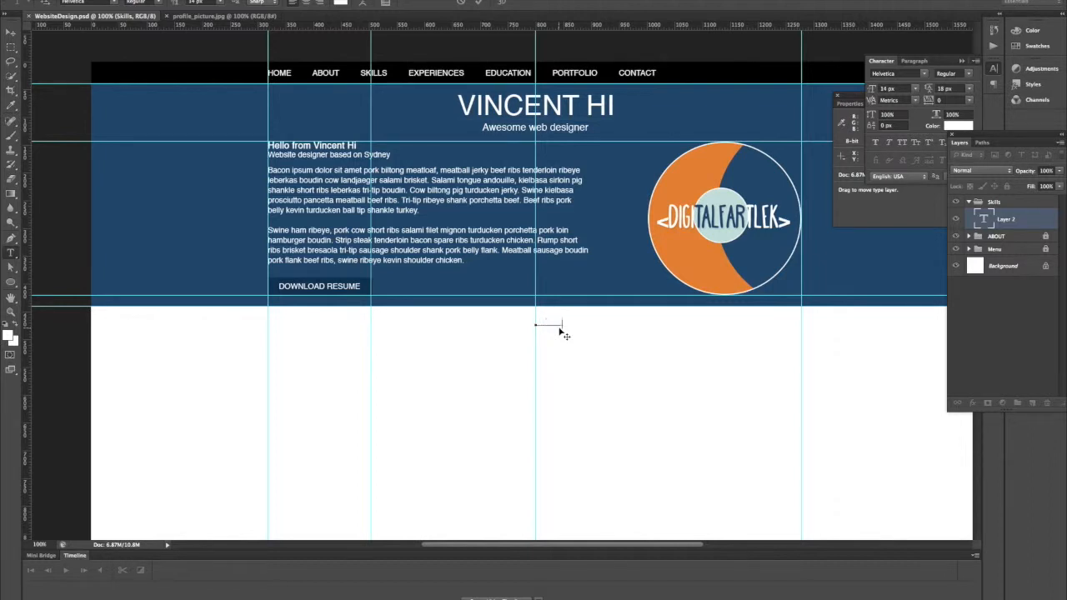
{"action": "double_click", "coordinate": [552, 323]}
{"action": "left_click", "coordinate": [340, 3]}
{"action": "left_click", "coordinate": [690, 97]}
{"action": "key", "text": "Return"}
Increase the SKILLS heading's font size to 42 px.
{"action": "key", "text": "super+shift+period"}
{"action": "key", "text": "super+shift+period"}
{"action": "key", "text": "super+shift+period"}
{"action": "key", "text": "super+shift+period"}
{"action": "key", "text": "super+shift+period"}
{"action": "key", "text": "super+shift+period"}
{"action": "key", "text": "super+shift+period"}
{"action": "key", "text": "super+shift+period"}
{"action": "key", "text": "super+shift+period"}
{"action": "key", "text": "super+shift+period"}
{"action": "key", "text": "super+shift+period"}
{"action": "key", "text": "super+shift+period"}
{"action": "key", "text": "super+shift+period"}
{"action": "key", "text": "super+shift+period"}
{"action": "key", "text": "super+Return"}
Move the SKILLS heading left and slightly down so it is centred on the middle vertical guide.
{"action": "key", "text": "v"}
{"action": "key", "text": "shift+Left"}
{"action": "key", "text": "shift+Left"}
{"action": "key", "text": "shift+Left"}
{"action": "key", "text": "shift+Left"}
{"action": "key", "text": "shift+Left"}
{"action": "key", "text": "shift+Left"}
{"action": "key", "text": "shift+Left"}
{"action": "key", "text": "shift+Down"}
{"action": "key", "text": "shift+Down"}
Change the heading text to TECHNICAL SKILLS.
{"action": "key", "text": "t"}
{"action": "left_click", "coordinate": [513, 330]}
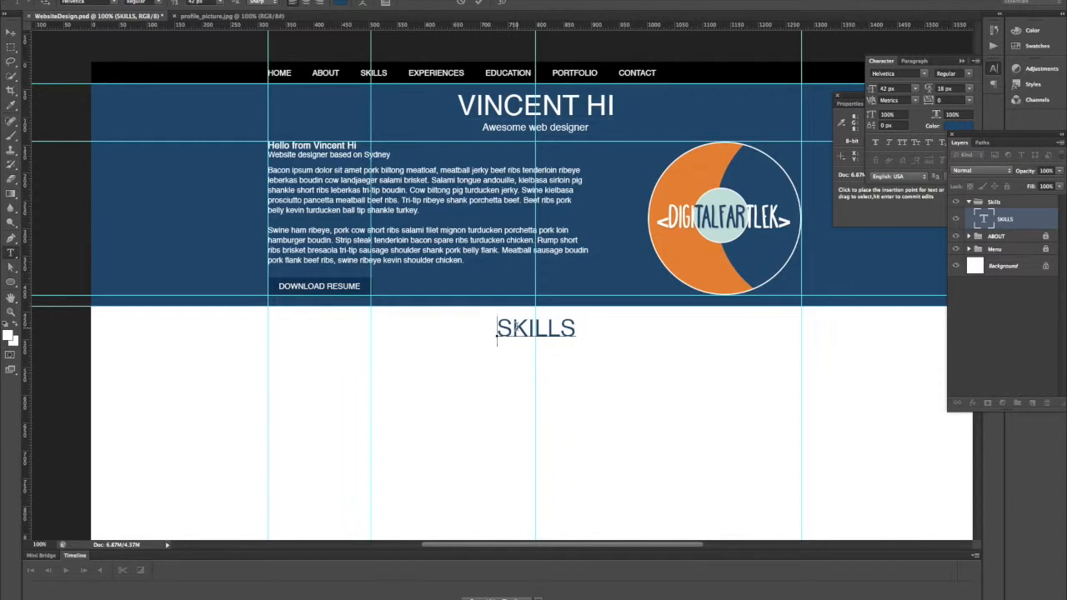
{"action": "type", "text": "TECH"}
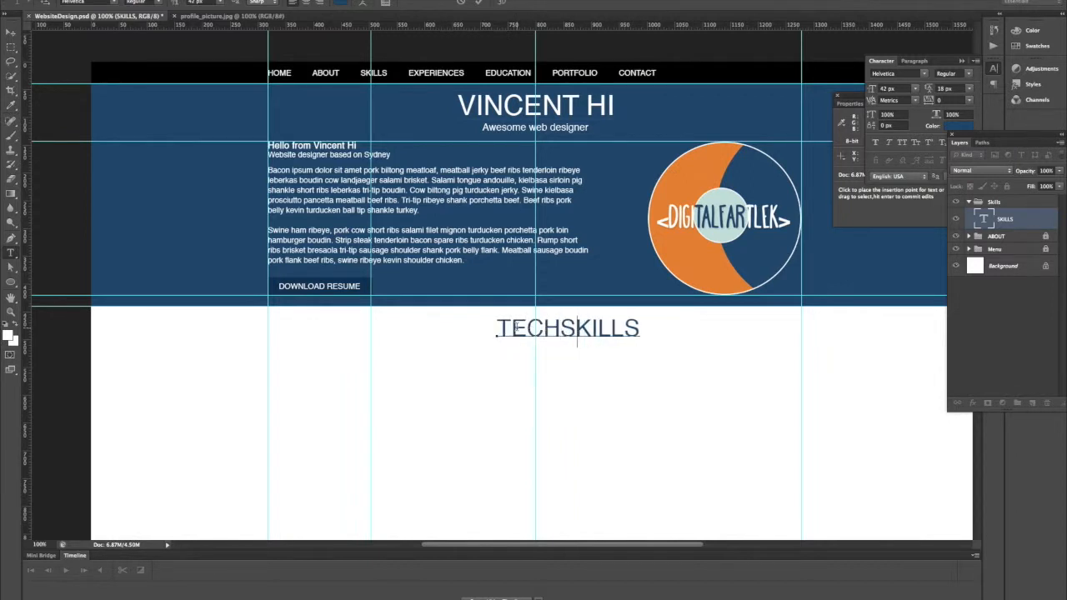
{"action": "type", "text": "NICAL"}
{"action": "key", "text": "ctrl+Return"}
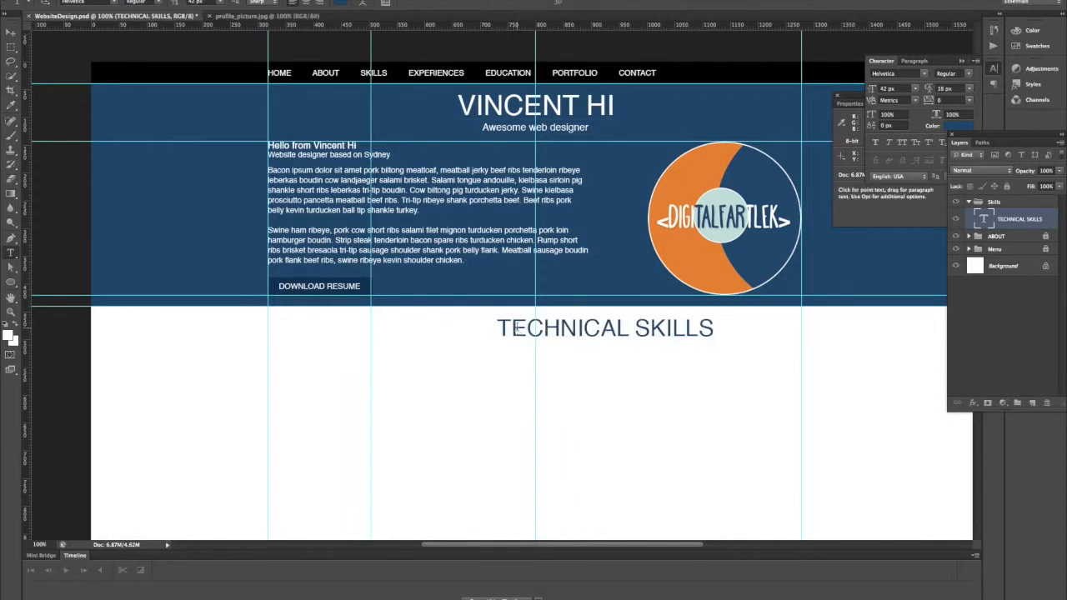
Move the TECHNICAL SKILLS heading left until it is centred on the middle vertical guide.
{"action": "key", "text": "super+t"}
{"action": "key", "text": "shift+Left"}
{"action": "key", "text": "shift+Left"}
{"action": "key", "text": "shift+Left"}
{"action": "key", "text": "shift+Left"}
{"action": "key", "text": "shift+Left"}
{"action": "key", "text": "shift+Left"}
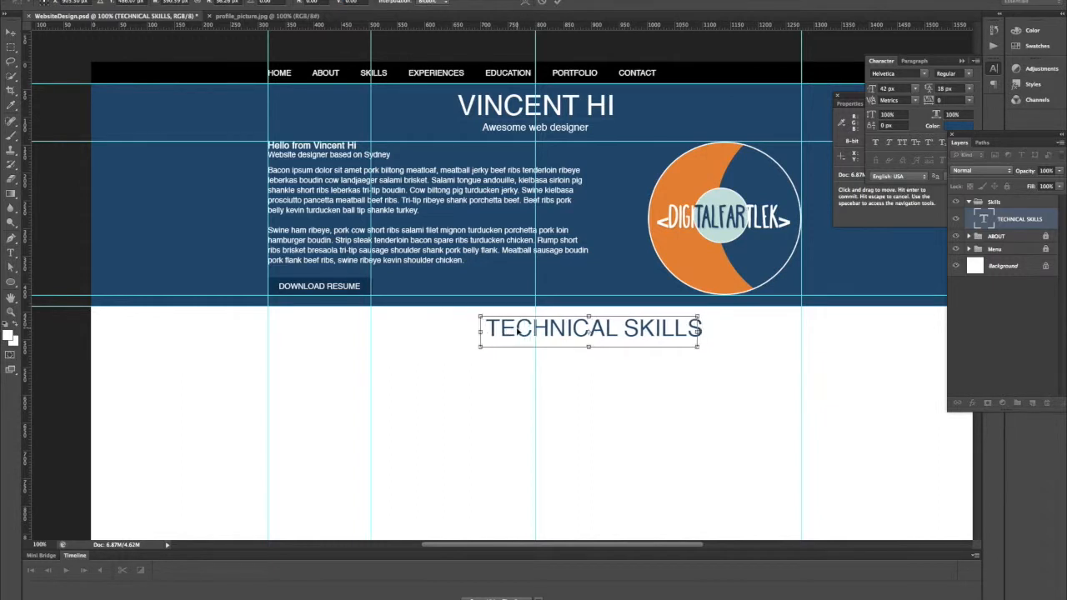
{"action": "key", "text": "shift+Left"}
{"action": "key", "text": "shift+Left"}
{"action": "key", "text": "shift+Left"}
{"action": "key", "text": "shift+Left"}
{"action": "key", "text": "shift+Left"}
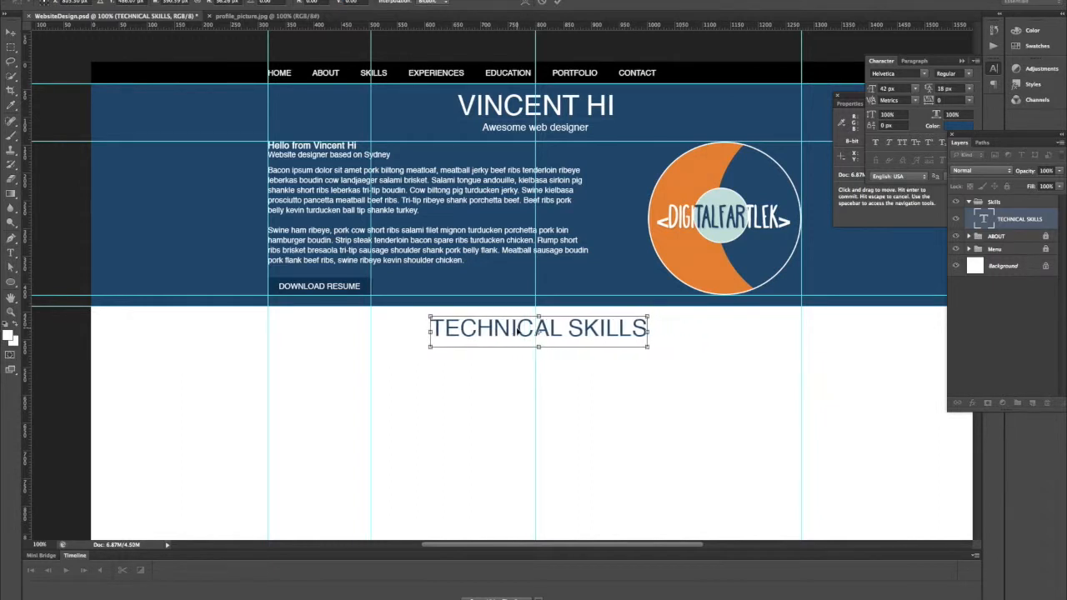
{"action": "key", "text": "Right"}
{"action": "key", "text": "Right"}
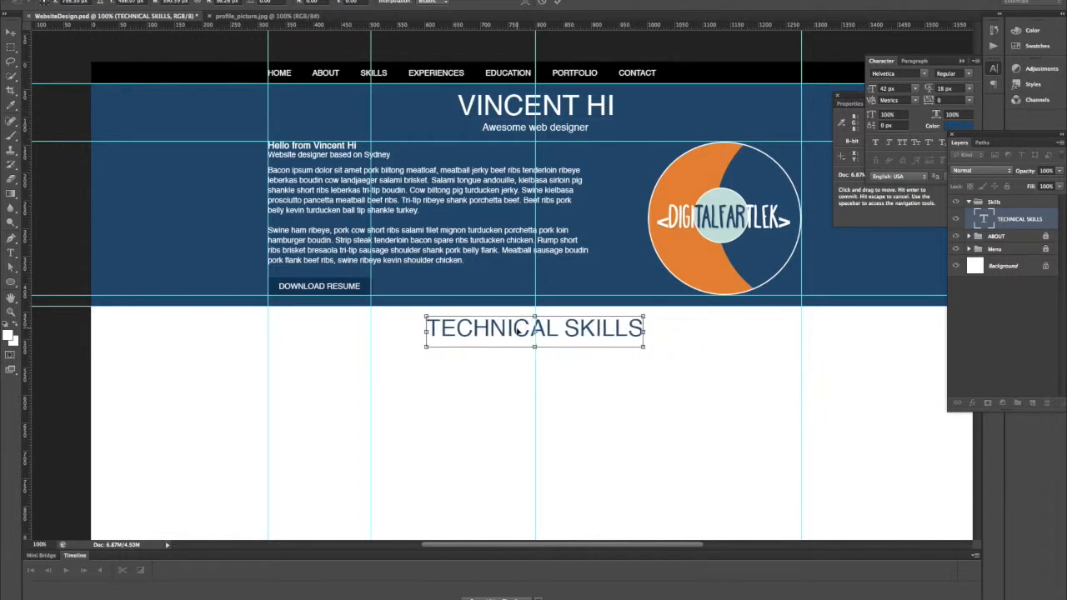
Adjust the heading's vertical position to leave a small gap beneath the blue section.
{"action": "key", "text": "shift+Down"}
{"action": "key", "text": "Down"}
{"action": "key", "text": "Down"}
{"action": "key", "text": "Down"}
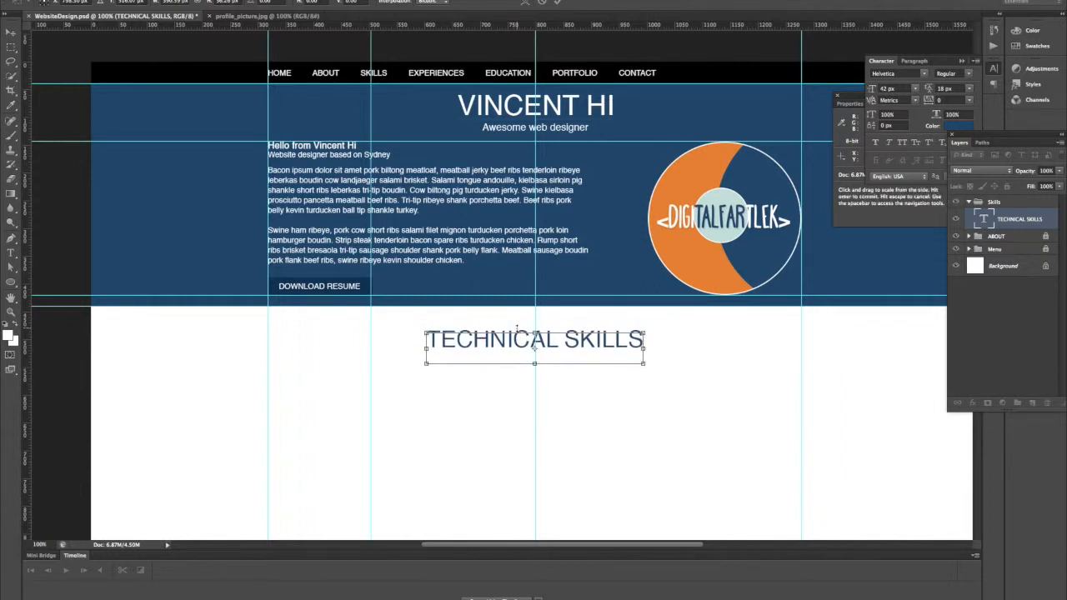
{"action": "key", "text": "shift+Up"}
{"action": "key", "text": "shift+Up"}
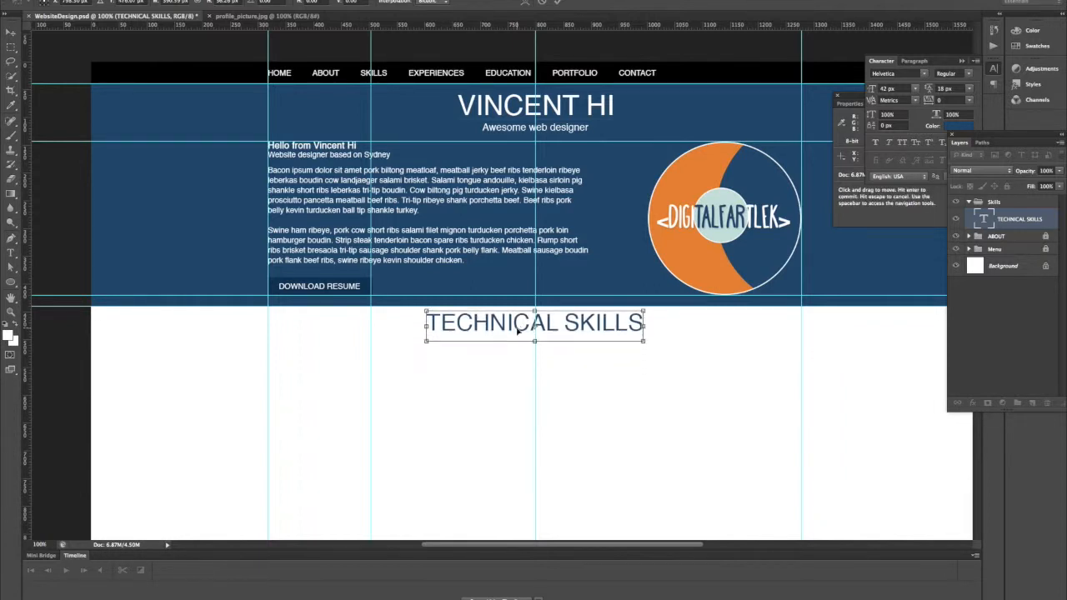
{"action": "key", "text": "Up"}
{"action": "key", "text": "Up"}
{"action": "key", "text": "Up"}
{"action": "key", "text": "Up"}
{"action": "key", "text": "Up"}
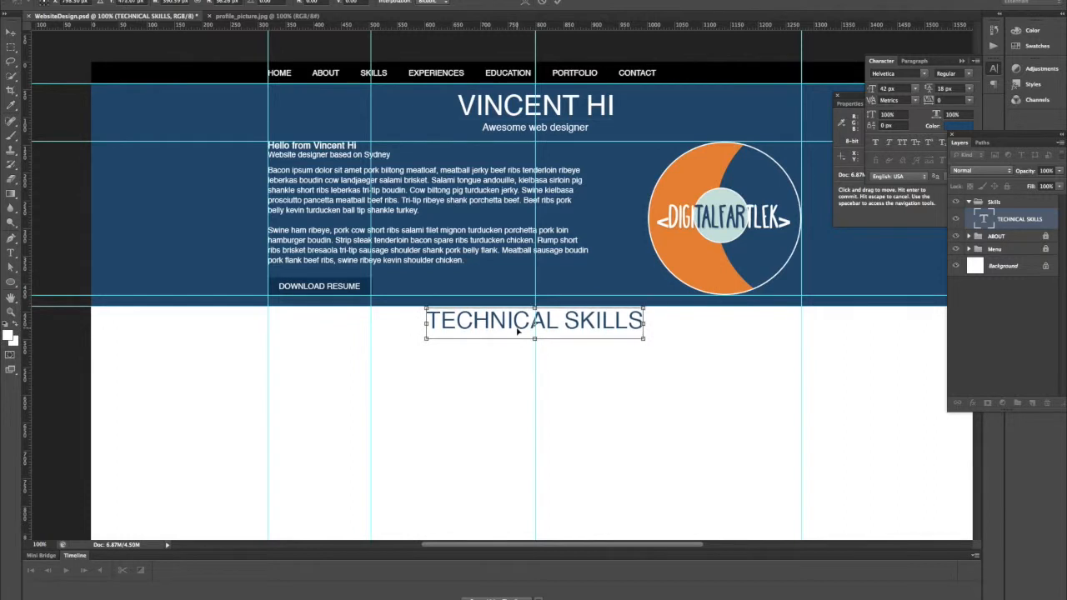
{"action": "key", "text": "Return"}
{"action": "key", "text": "v"}
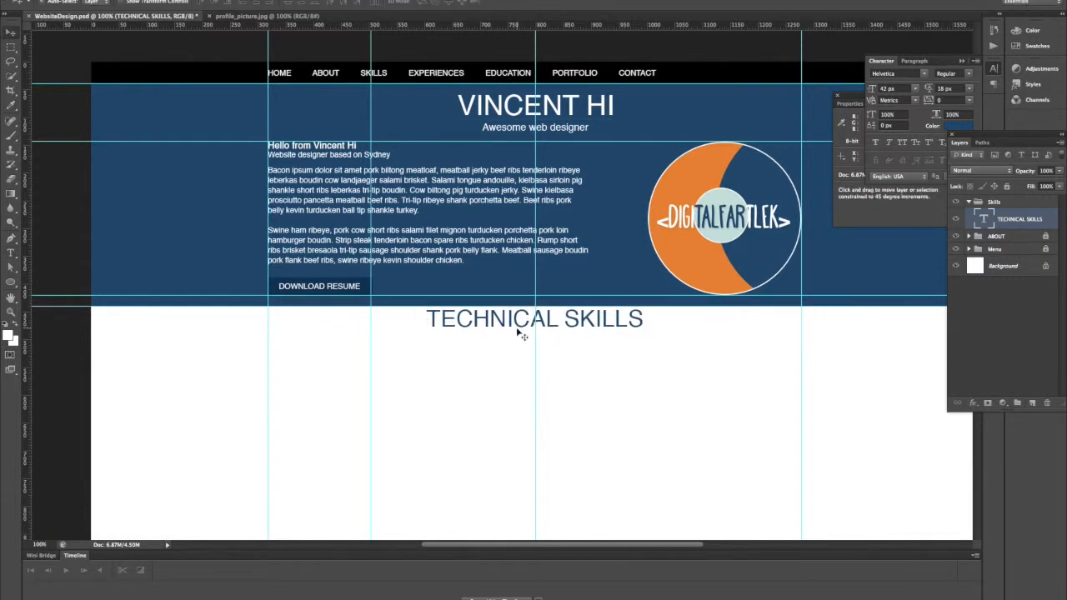
{"action": "key", "text": "Down"}
{"action": "key", "text": "Down"}
{"action": "key", "text": "Down"}
{"action": "key", "text": "Down"}
{"action": "key", "text": "Down"}
{"action": "key", "text": "Down"}
{"action": "key", "text": "Down"}
{"action": "key", "text": "Down"}
{"action": "key", "text": "Down"}
{"action": "key", "text": "Down"}
{"action": "key", "text": "Down"}
{"action": "key", "text": "Down"}
Reduce the TECHNICAL SKILLS heading's font size to 36 px.
{"action": "key", "text": "t"}
{"action": "left_click", "coordinate": [507, 331]}
{"action": "triple_click", "coordinate": [507, 331]}
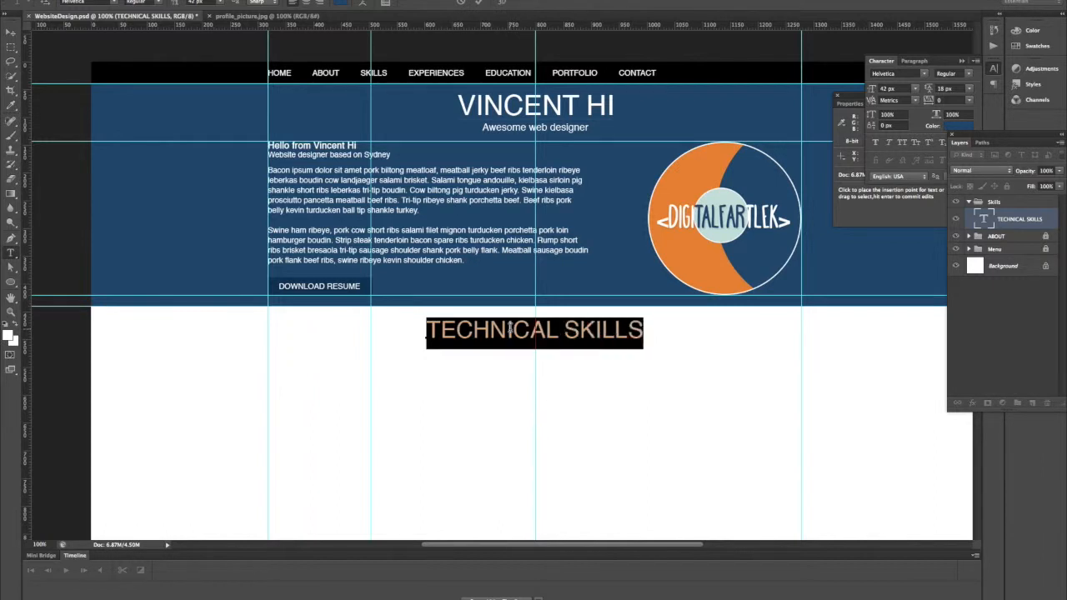
{"action": "key", "text": "super+Return"}
{"action": "key", "text": "super+shift+comma"}
{"action": "key", "text": "super+shift+comma"}
{"action": "key", "text": "super+shift+comma"}
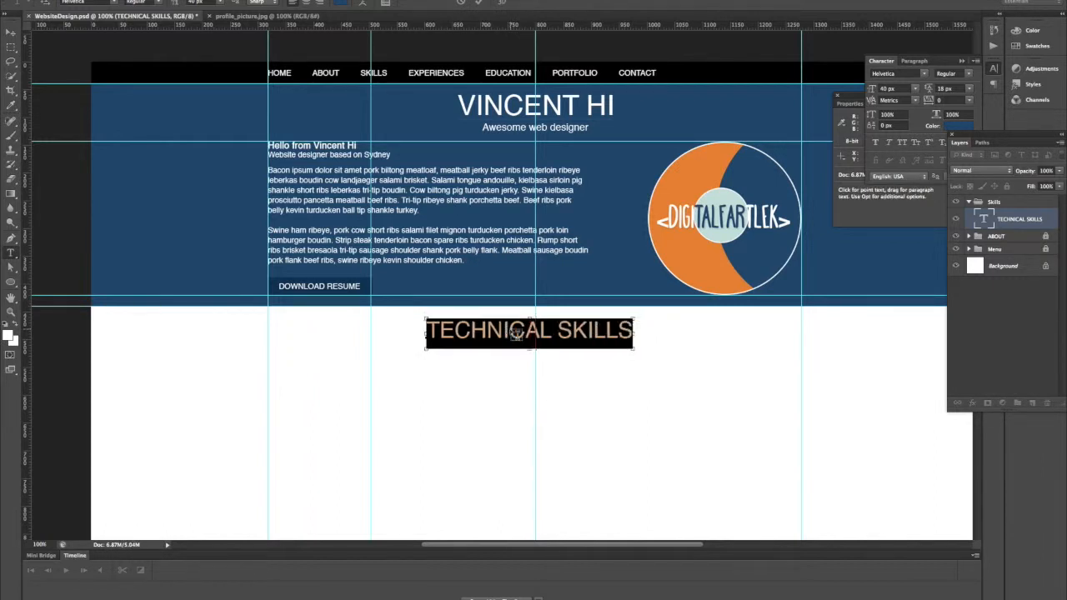
{"action": "key", "text": "super+Return"}
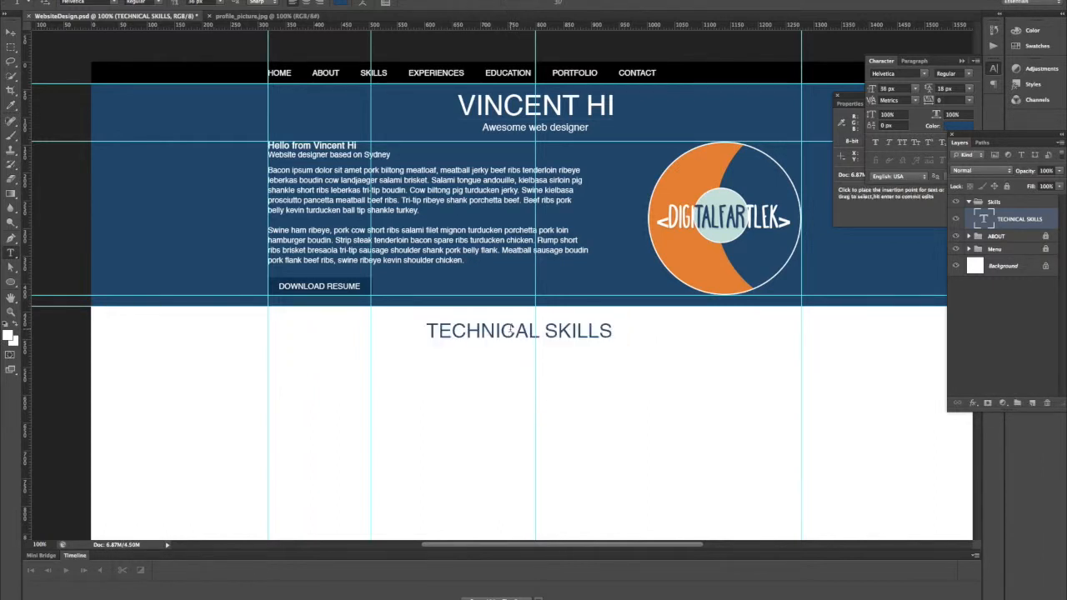
Shift the resized heading right to recentre it on the middle vertical guide.
{"action": "key", "text": "super+t"}
{"action": "key", "text": "shift+Right"}
{"action": "key", "text": "shift+Right"}
{"action": "key", "text": "shift+Right"}
{"action": "key", "text": "Return"}
Add a subtitle text layer under the heading reading "Skills that I thnk I am smart engough to use".
{"action": "key", "text": "t"}
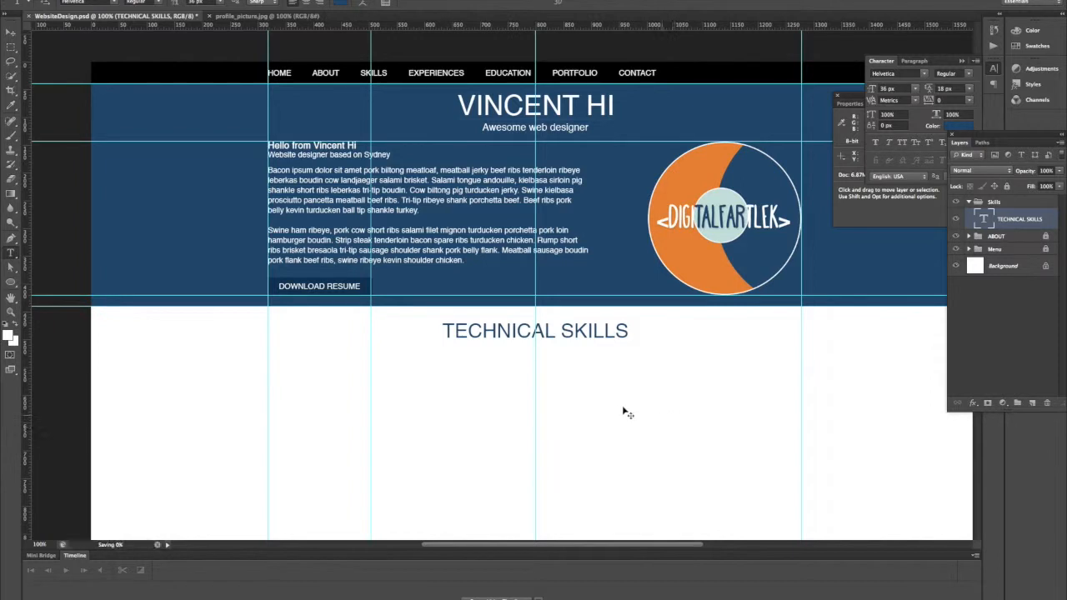
{"action": "scroll", "coordinate": [570, 377], "scroll_direction": "down", "scroll_amount": 1}
{"action": "scroll", "coordinate": [570, 379], "scroll_direction": "down", "scroll_amount": 1}
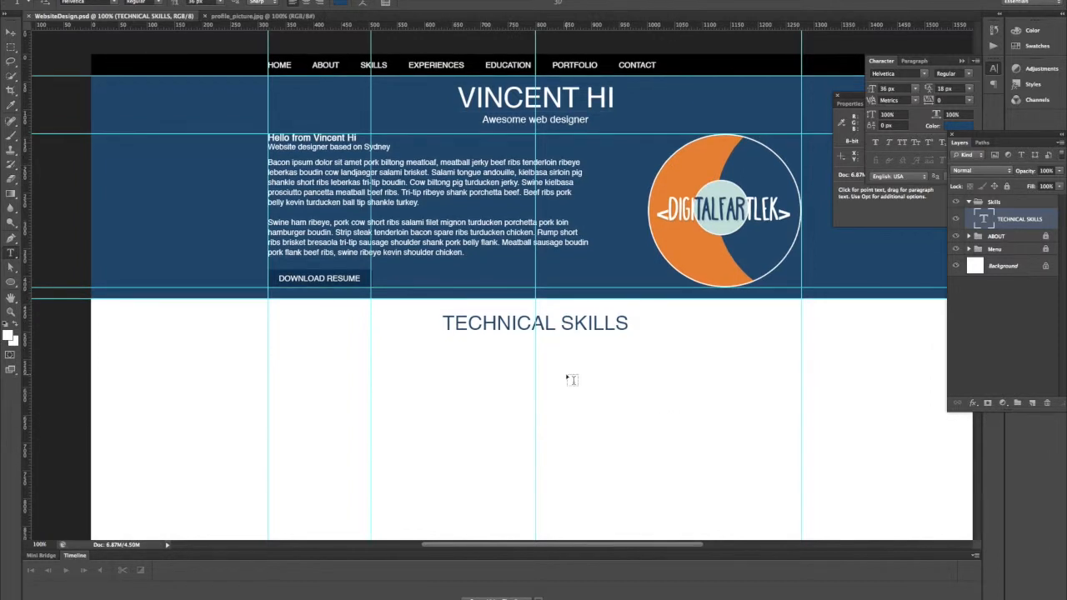
{"action": "scroll", "coordinate": [573, 380], "scroll_direction": "up", "scroll_amount": 1}
{"action": "scroll", "coordinate": [572, 380], "scroll_direction": "down", "scroll_amount": 5}
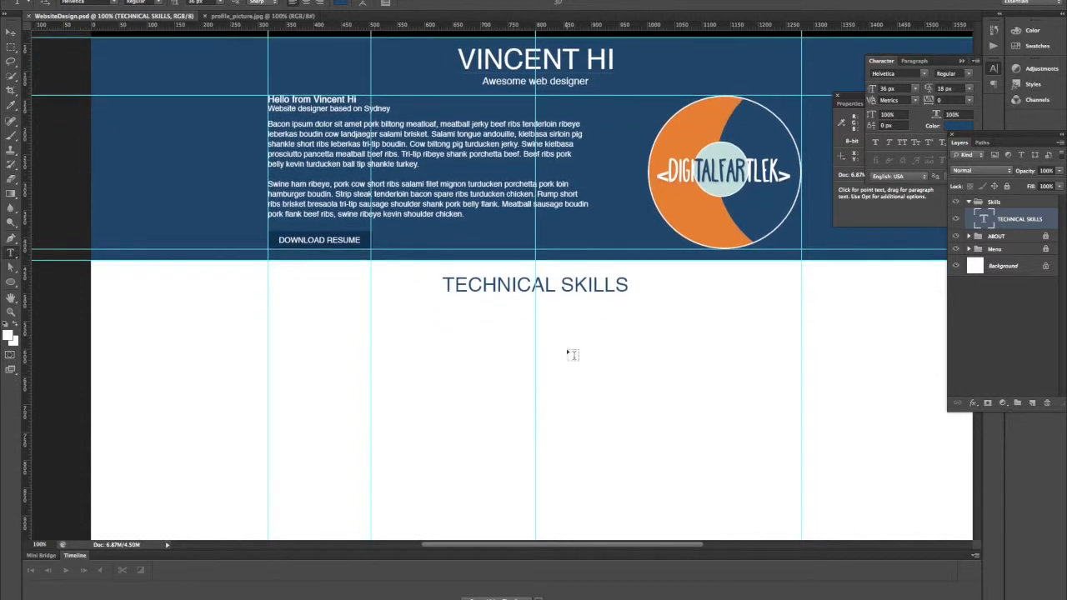
{"action": "scroll", "coordinate": [569, 292], "scroll_direction": "up", "scroll_amount": 1}
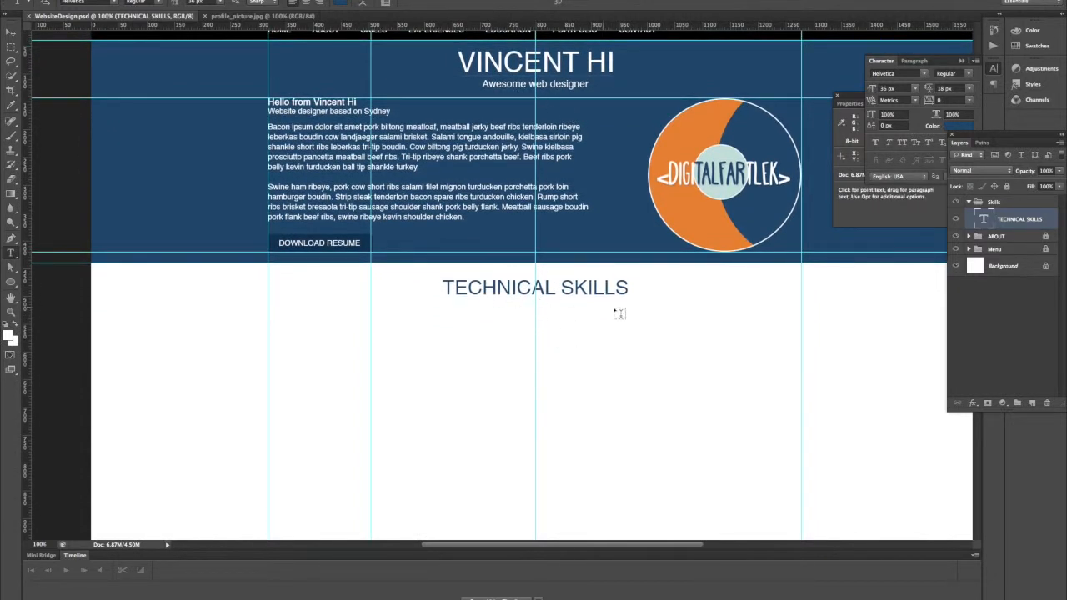
{"action": "left_click", "coordinate": [534, 310]}
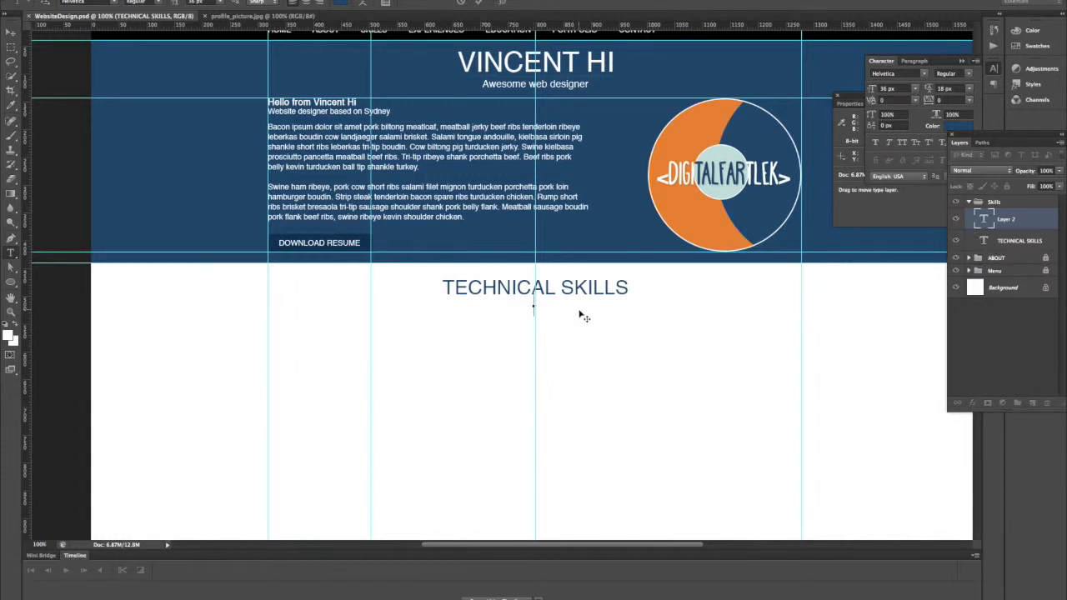
{"action": "type", "text": "SKILLS"}
{"action": "key", "text": "BackSpace"}
{"action": "key", "text": "BackSpace"}
{"action": "key", "text": "BackSpace"}
{"action": "key", "text": "BackSpace"}
{"action": "key", "text": "BackSpace"}
{"action": "type", "text": "kills that I thnk I a"}
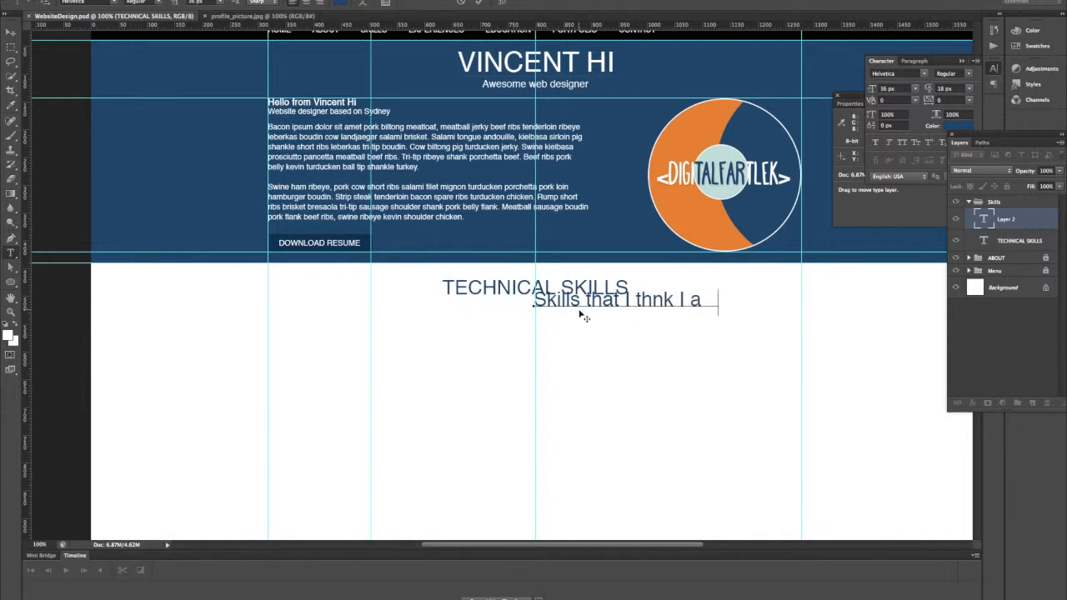
{"action": "type", "text": "m smart engough to us e"}
{"action": "key", "text": "ctrl+Return"}
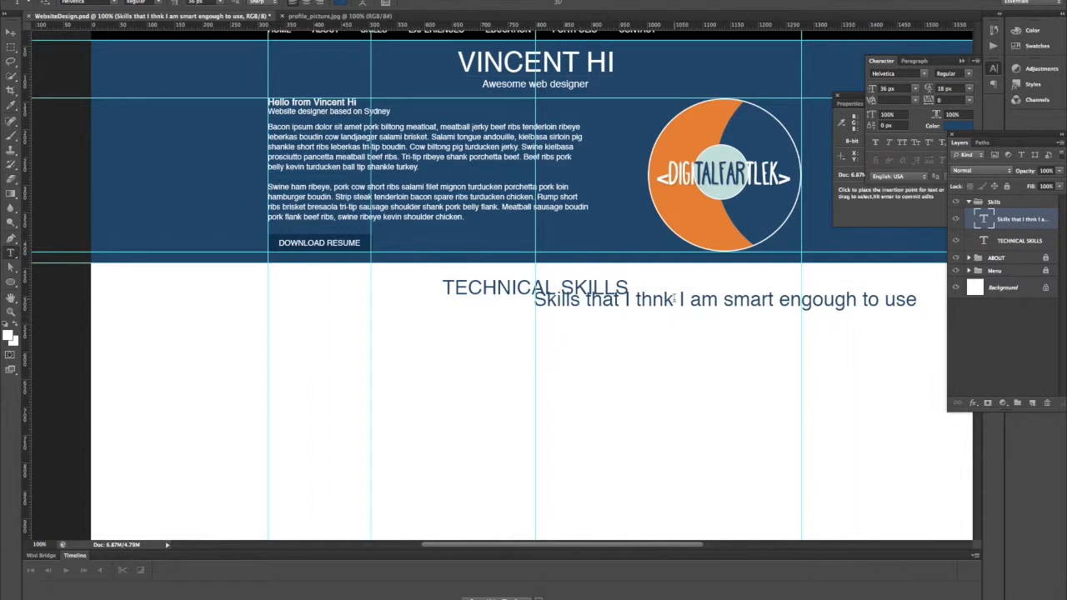
Reduce the subtitle's font size to 22 px.
{"action": "triple_click", "coordinate": [673, 299]}
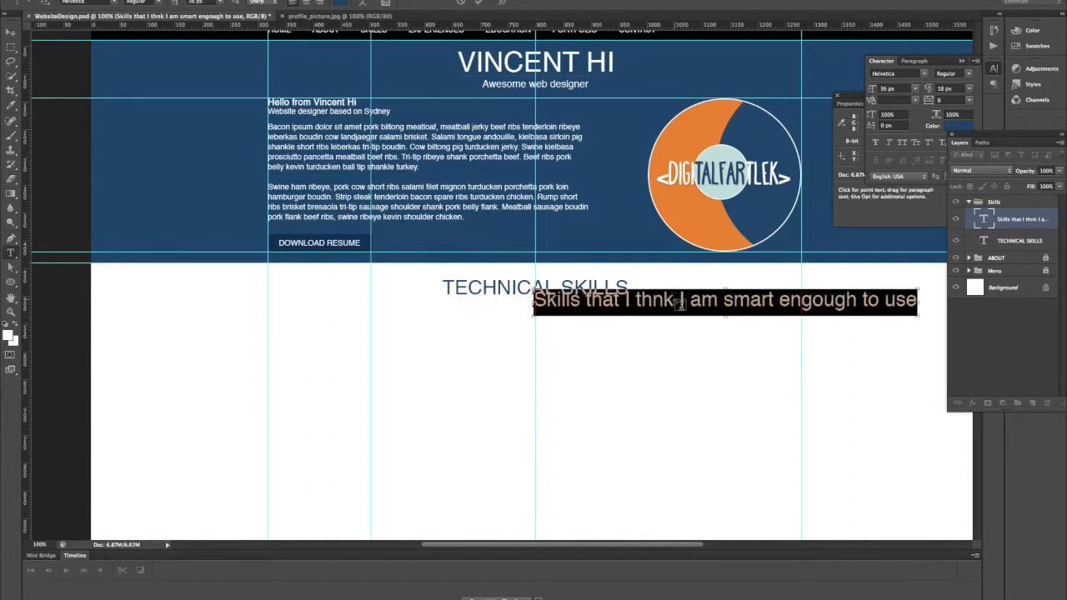
{"action": "key", "text": "ctrl+shift+comma"}
{"action": "key", "text": "ctrl+shift+comma"}
{"action": "key", "text": "ctrl+shift+comma"}
{"action": "key", "text": "ctrl+shift+comma"}
{"action": "key", "text": "ctrl+shift+comma"}
{"action": "key", "text": "ctrl+shift+comma"}
{"action": "key", "text": "ctrl+shift+comma"}
{"action": "key", "text": "ctrl+shift+comma"}
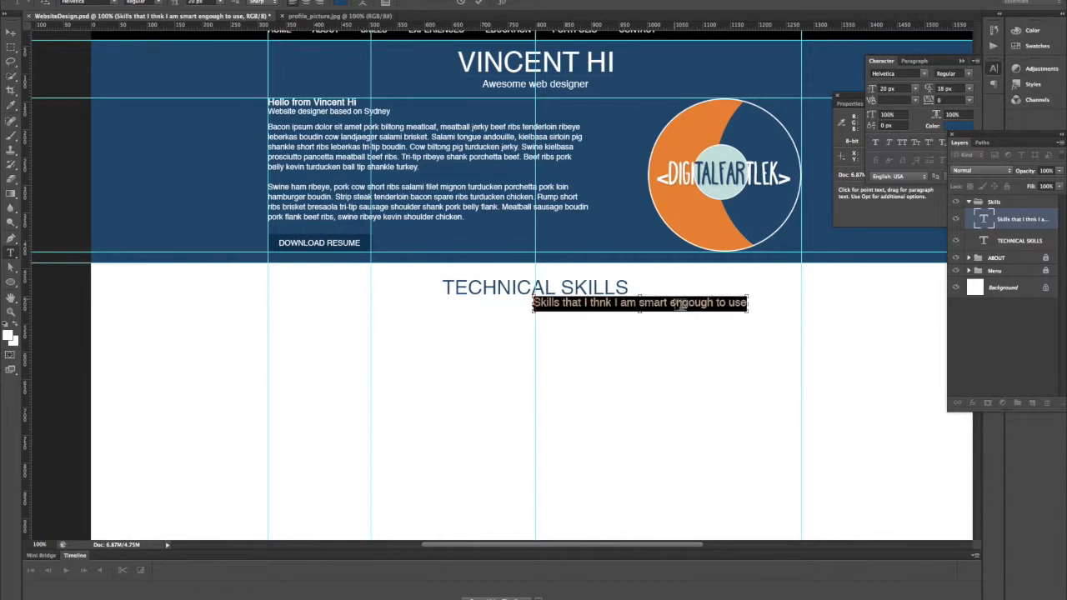
{"action": "key", "text": "ctrl+shift+period"}
{"action": "left_click", "coordinate": [676, 303]}
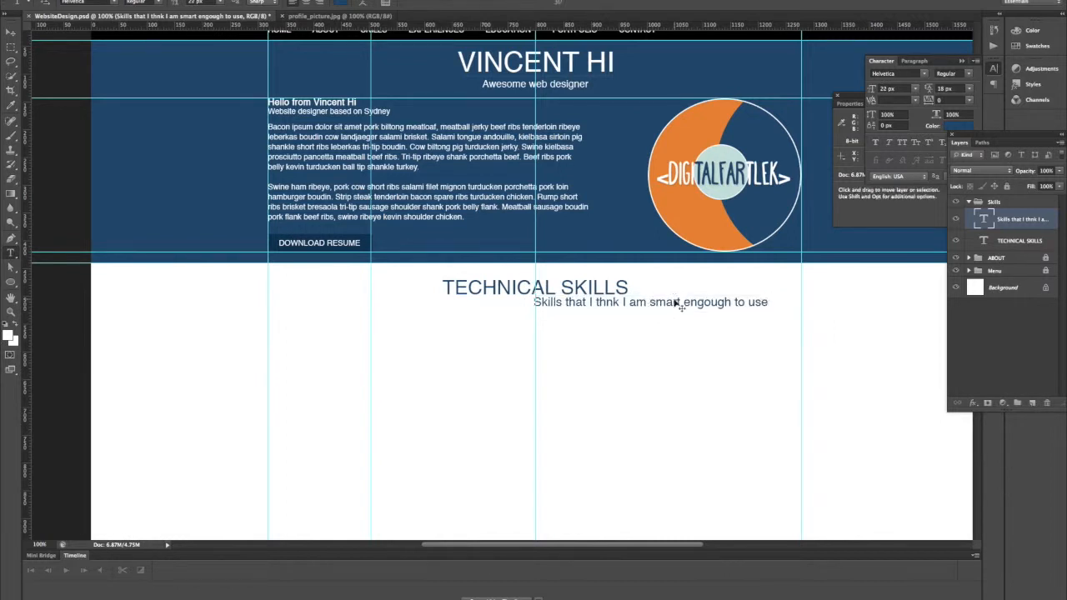
Move the subtitle left until it is centred on the middle vertical guide, just beneath the TECHNICAL SKILLS heading.
{"action": "key", "text": "shift+Left"}
{"action": "key", "text": "shift+Left"}
{"action": "key", "text": "shift+Left"}
{"action": "key", "text": "shift+Left"}
{"action": "key", "text": "shift+Left"}
{"action": "key", "text": "shift+Left"}
{"action": "key", "text": "shift+Left"}
{"action": "key", "text": "shift+Left"}
{"action": "key", "text": "shift+Left"}
{"action": "key", "text": "shift+Left"}
{"action": "key", "text": "shift+Left"}
{"action": "key", "text": "shift+Left"}
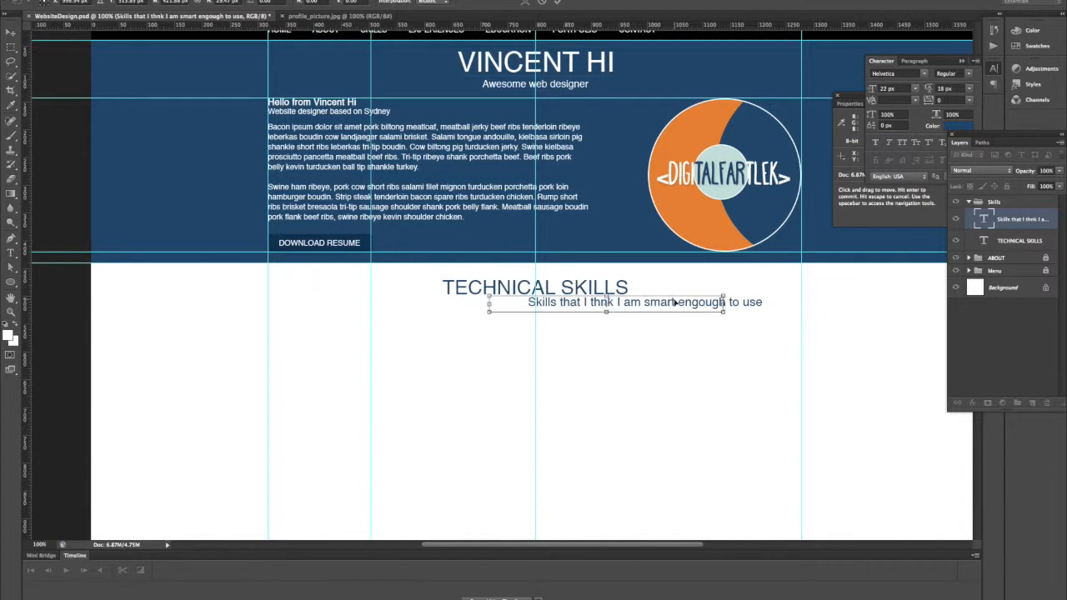
{"action": "key", "text": "shift+Left"}
{"action": "key", "text": "shift+Left"}
{"action": "key", "text": "shift+Left"}
{"action": "key", "text": "shift+Left"}
{"action": "key", "text": "shift+Left"}
{"action": "key", "text": "shift+Left"}
{"action": "key", "text": "shift+Left"}
{"action": "key", "text": "shift+Left"}
{"action": "key", "text": "shift+Left"}
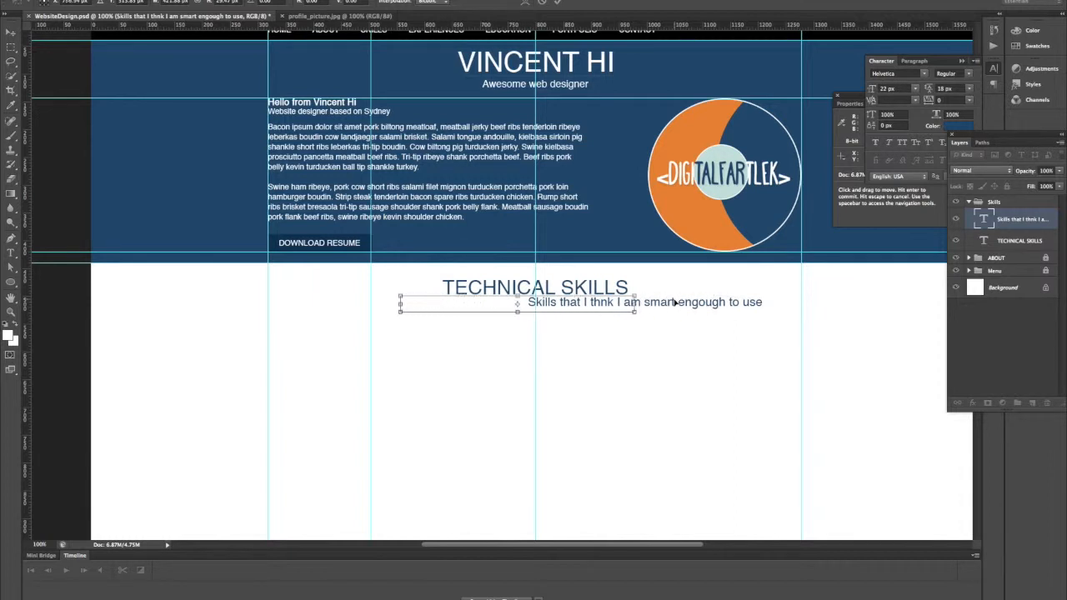
{"action": "key", "text": "shift+Right"}
{"action": "key", "text": "shift+Right"}
{"action": "key", "text": "shift+Right"}
{"action": "key", "text": "shift+Right"}
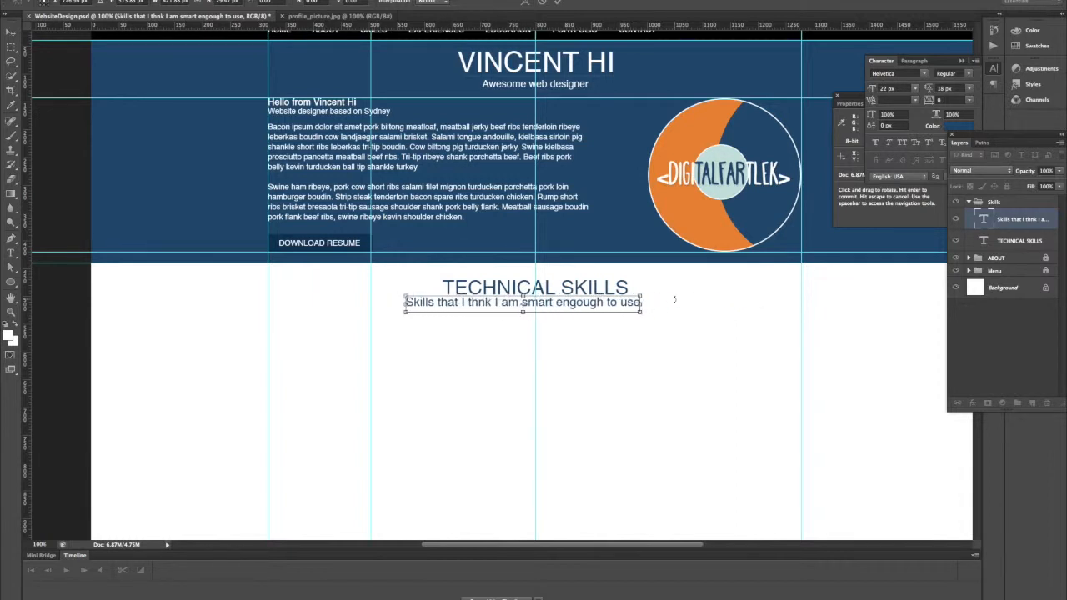
{"action": "key", "text": "Right"}
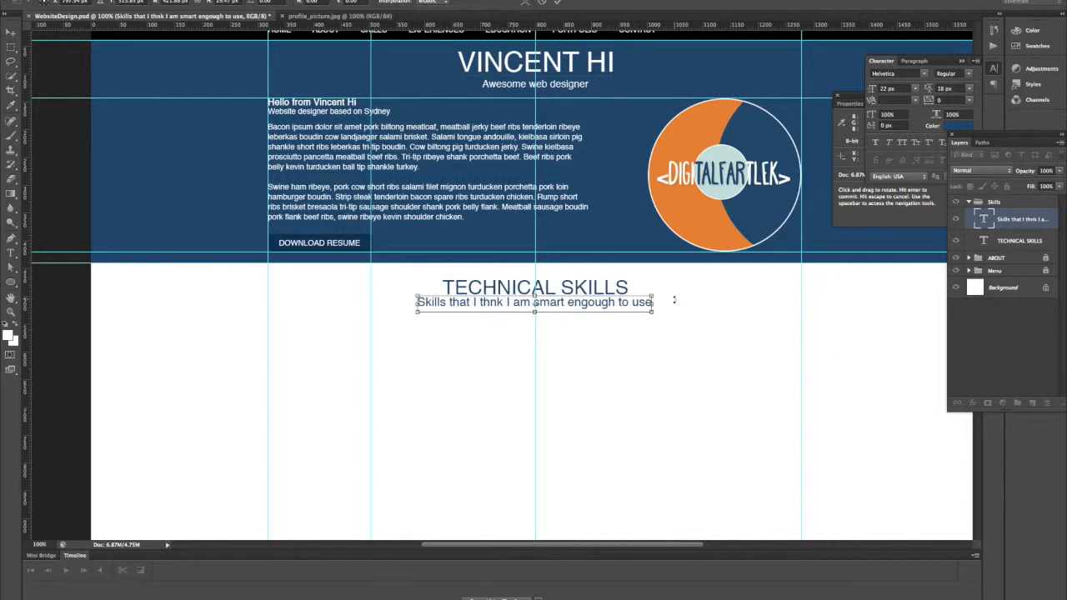
{"action": "key", "text": "Return"}
{"action": "key", "text": "v"}
Check the font size of the "Awesome web designer" tagline in the about section.
{"action": "key", "text": "t"}
{"action": "left_click", "coordinate": [570, 307]}
{"action": "key", "text": "super+Return"}
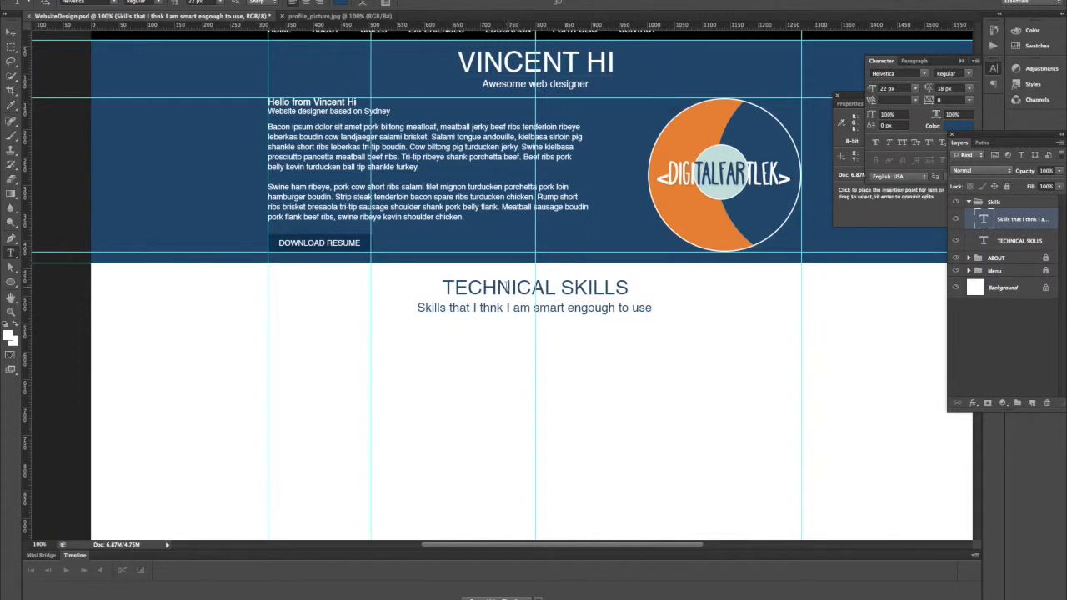
{"action": "left_click", "coordinate": [510, 84]}
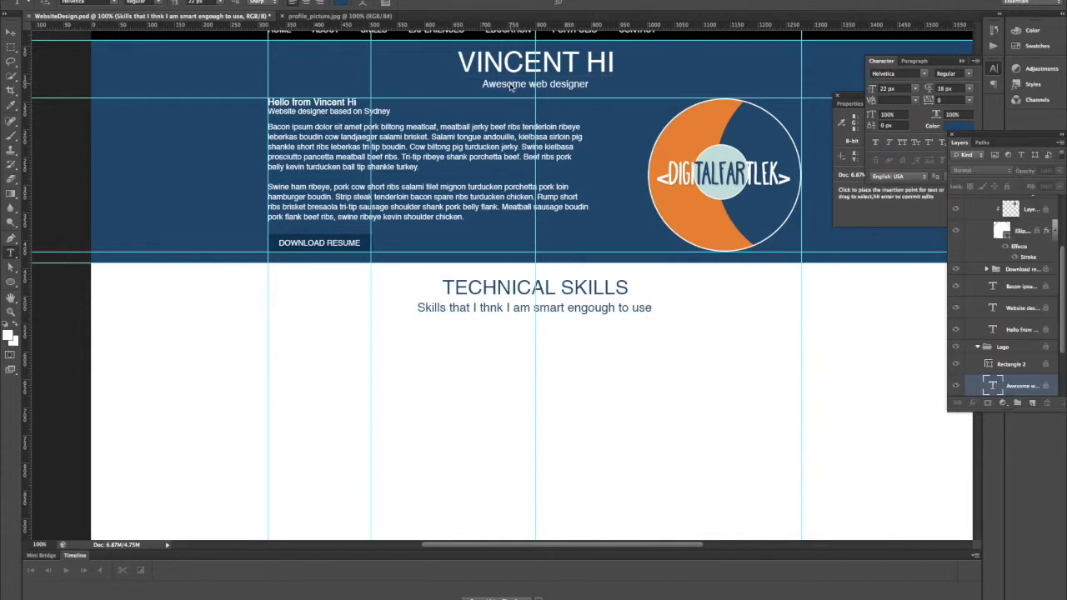
{"action": "left_click", "coordinate": [609, 192]}
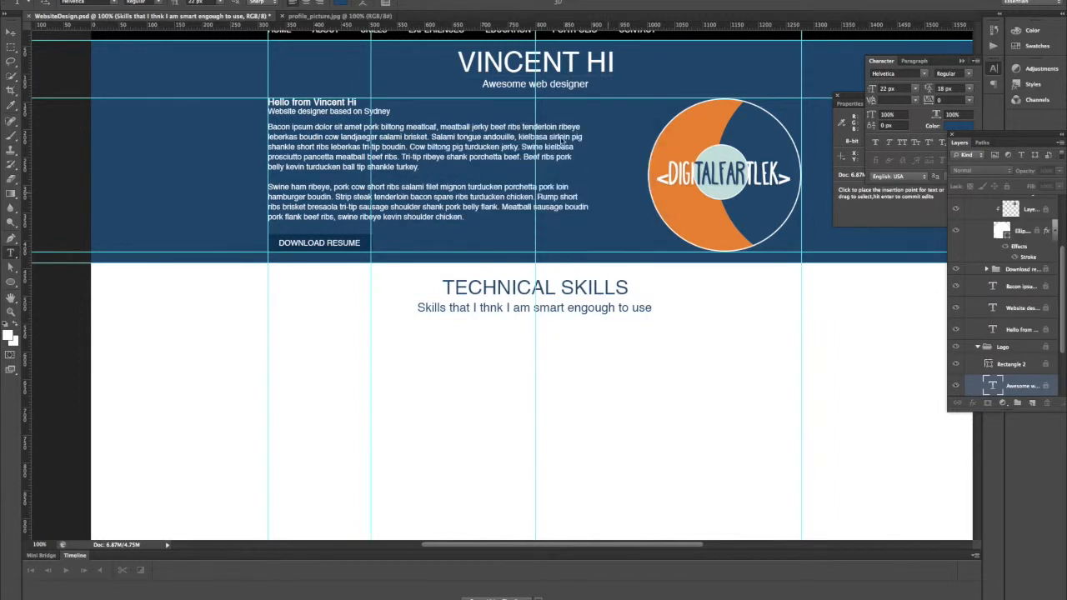
{"action": "left_click", "coordinate": [500, 90]}
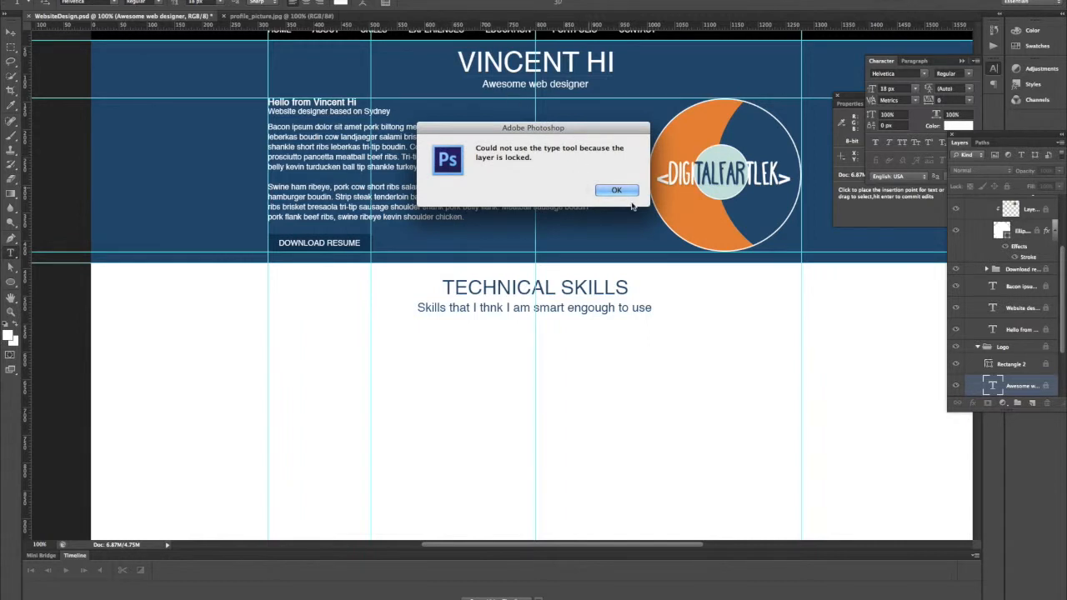
{"action": "left_click", "coordinate": [611, 190]}
Set the skills subtitle's font size to 18 px.
{"action": "triple_click", "coordinate": [525, 308]}
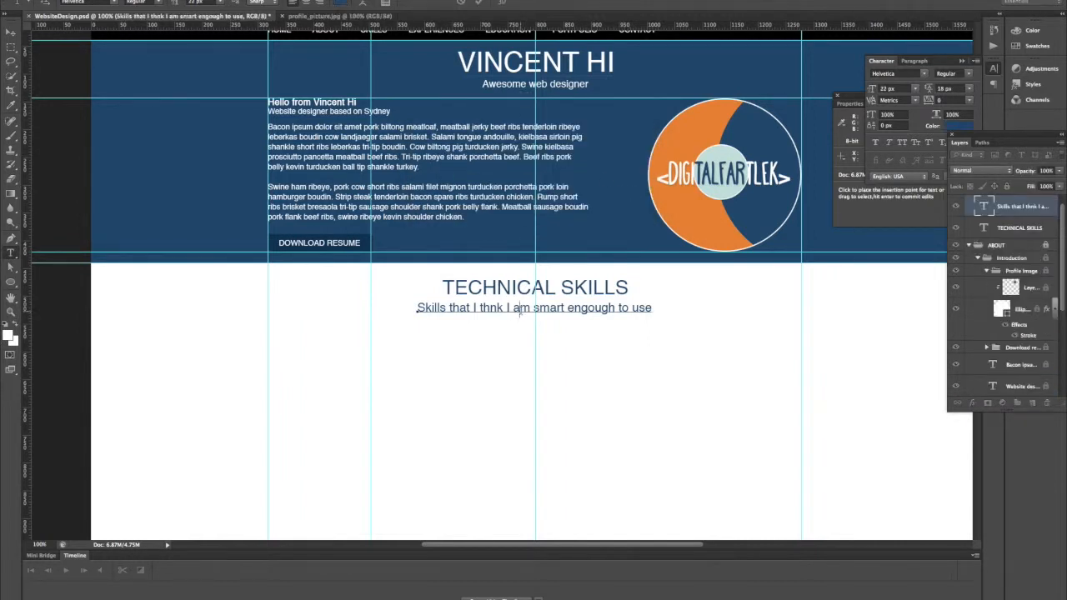
{"action": "left_click", "coordinate": [195, 3]}
{"action": "type", "text": "18"}
{"action": "key", "text": "Return"}
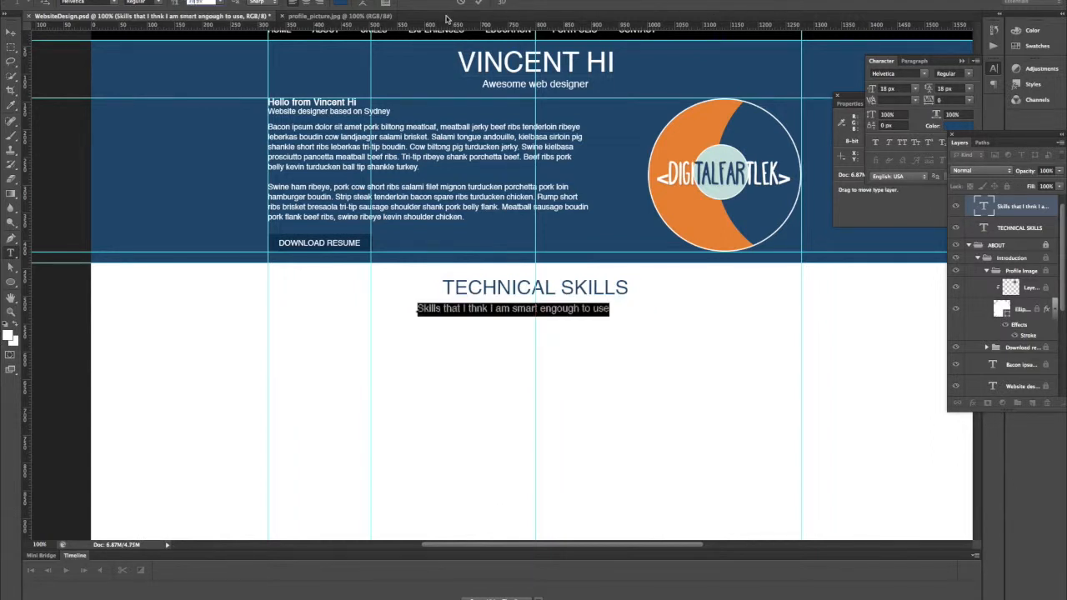
{"action": "left_click", "coordinate": [475, 4]}
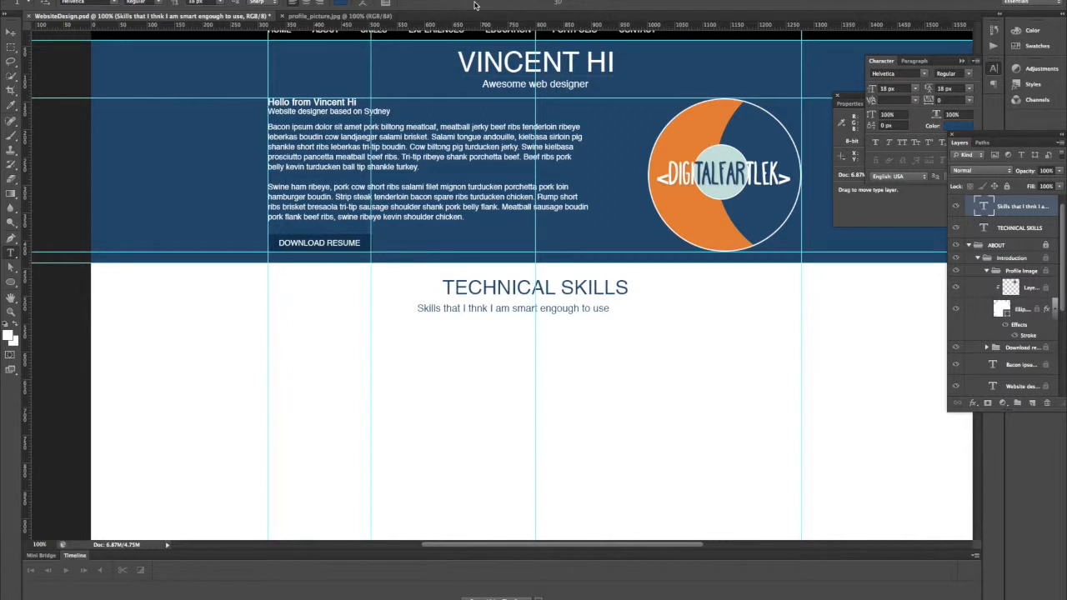
Recentre the resized subtitle on the middle vertical guide, nudge it slightly closer to the heading, and save the document.
{"action": "key", "text": "super+t"}
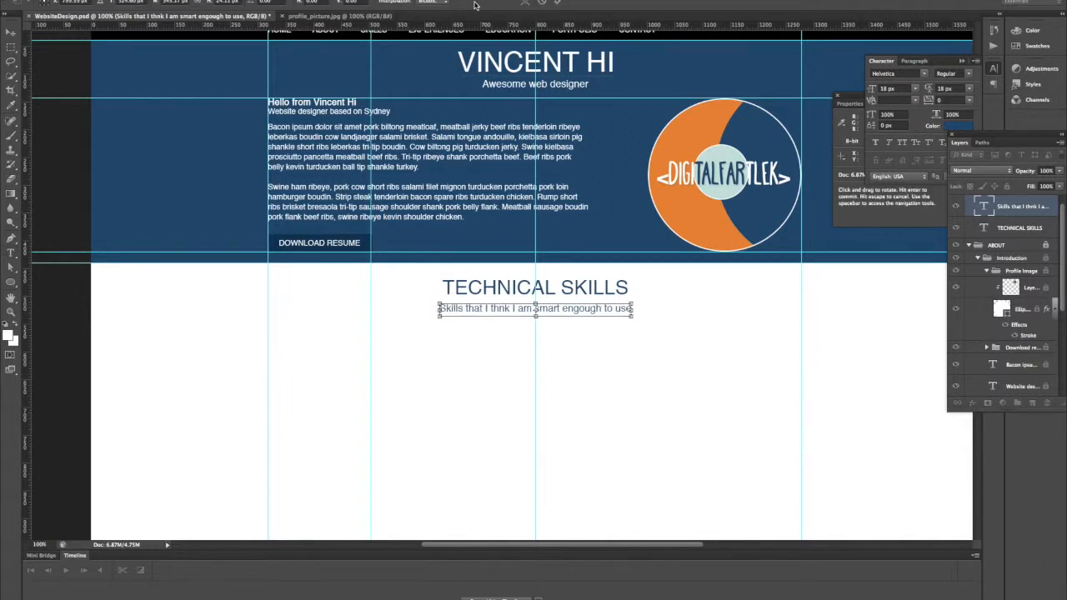
{"action": "key", "text": "Return"}
{"action": "key", "text": "v"}
{"action": "key", "text": "Up"}
{"action": "key", "text": "Up"}
{"action": "key", "text": "Up"}
{"action": "key", "text": "super+s"}
{"action": "scroll", "coordinate": [519, 308], "scroll_direction": "down", "scroll_amount": 3}
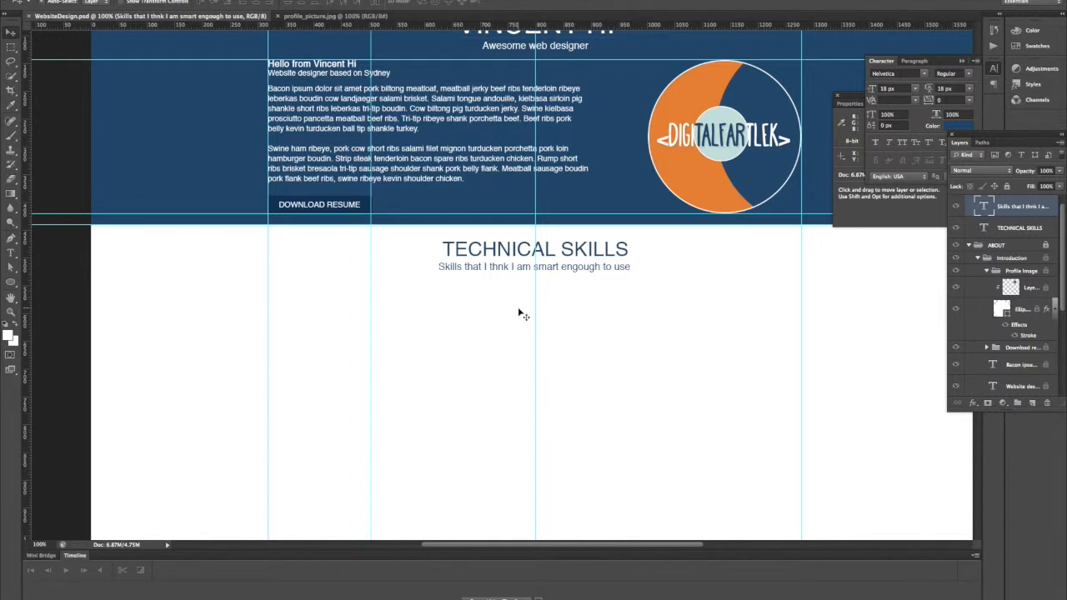
{"action": "scroll", "coordinate": [518, 313], "scroll_direction": "down", "scroll_amount": 1}
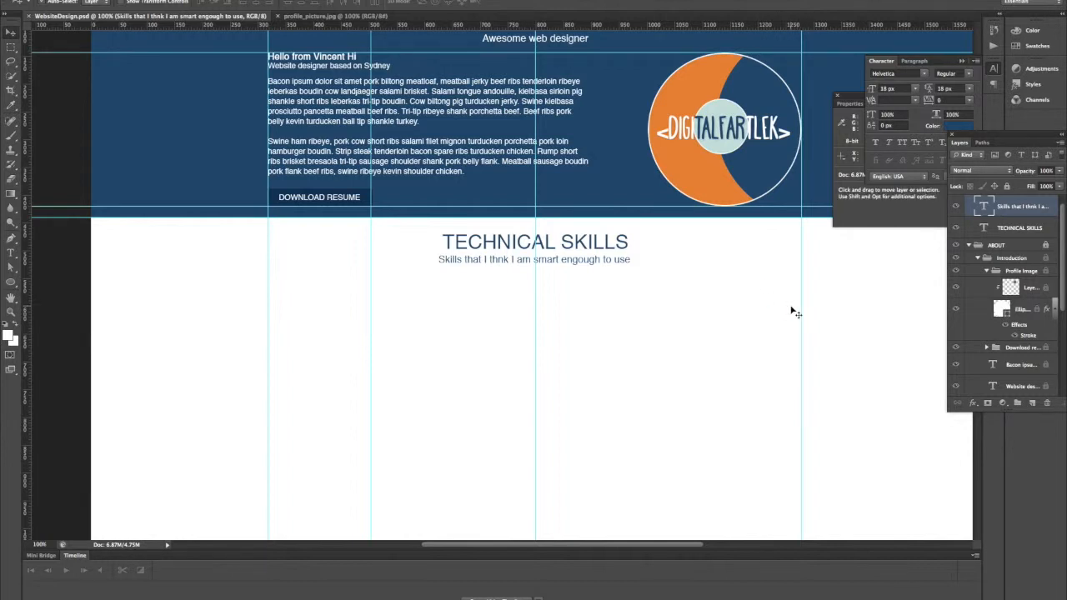
{"action": "scroll", "coordinate": [791, 313], "scroll_direction": "down", "scroll_amount": 2}
{"action": "scroll", "coordinate": [789, 308], "scroll_direction": "down", "scroll_amount": 1}
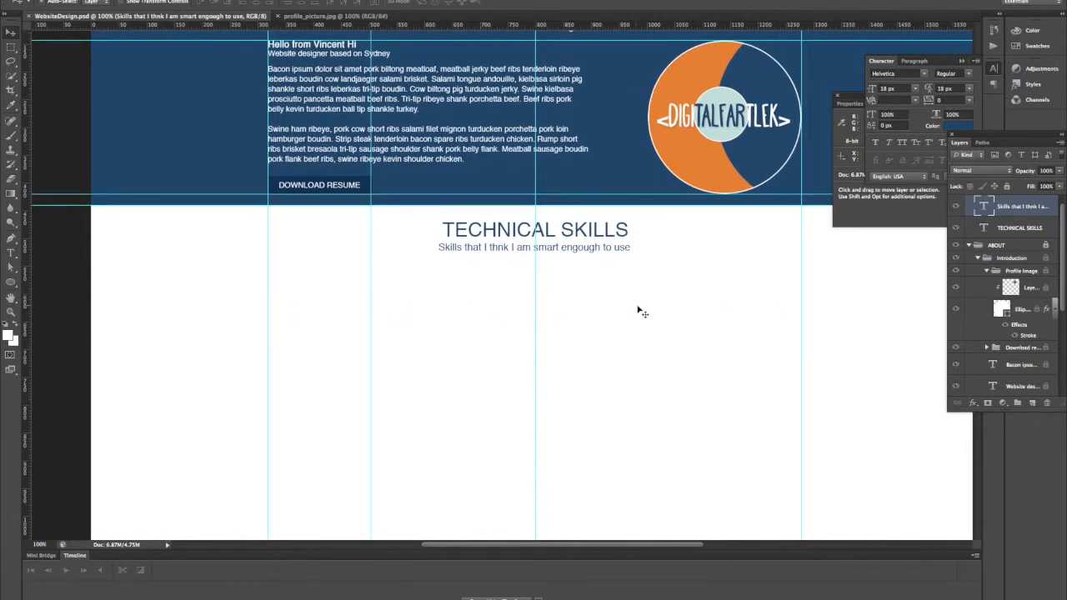
{"action": "scroll", "coordinate": [719, 297], "scroll_direction": "down", "scroll_amount": 2}
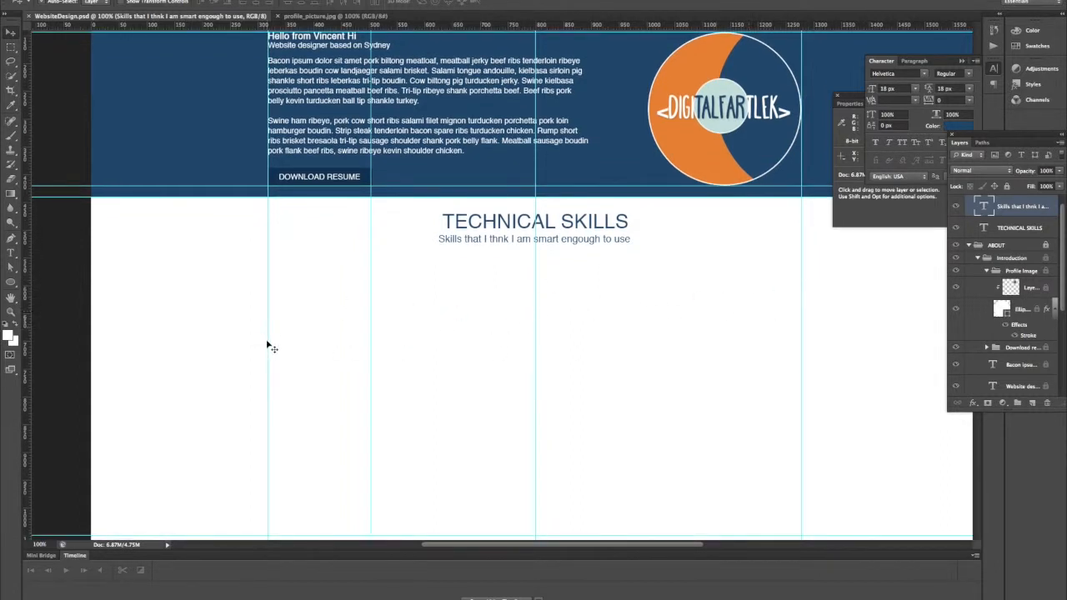
{"action": "scroll", "coordinate": [618, 338], "scroll_direction": "down", "scroll_amount": 1}
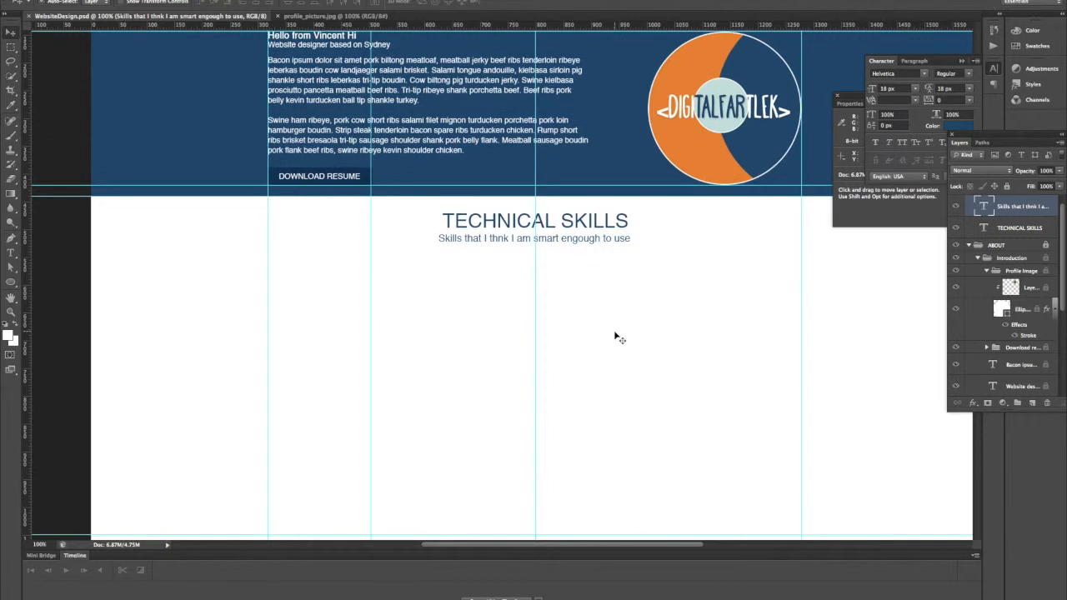
{"action": "scroll", "coordinate": [618, 338], "scroll_direction": "down", "scroll_amount": 3}
{"action": "scroll", "coordinate": [619, 338], "scroll_direction": "down", "scroll_amount": 1}
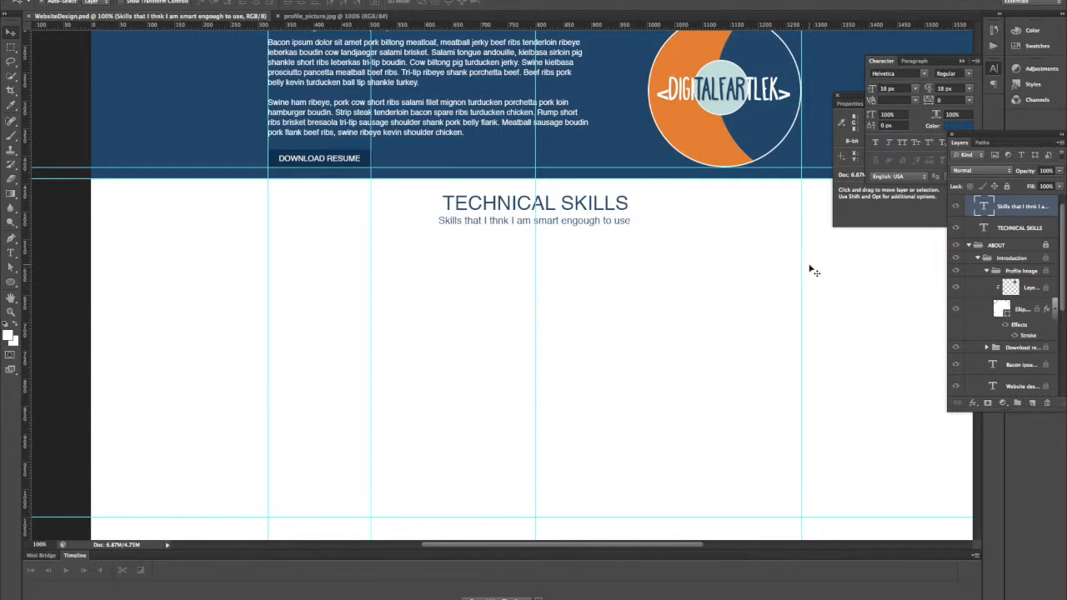
{"action": "scroll", "coordinate": [802, 264], "scroll_direction": "up", "scroll_amount": 1}
{"action": "scroll", "coordinate": [613, 290], "scroll_direction": "down", "scroll_amount": 1}
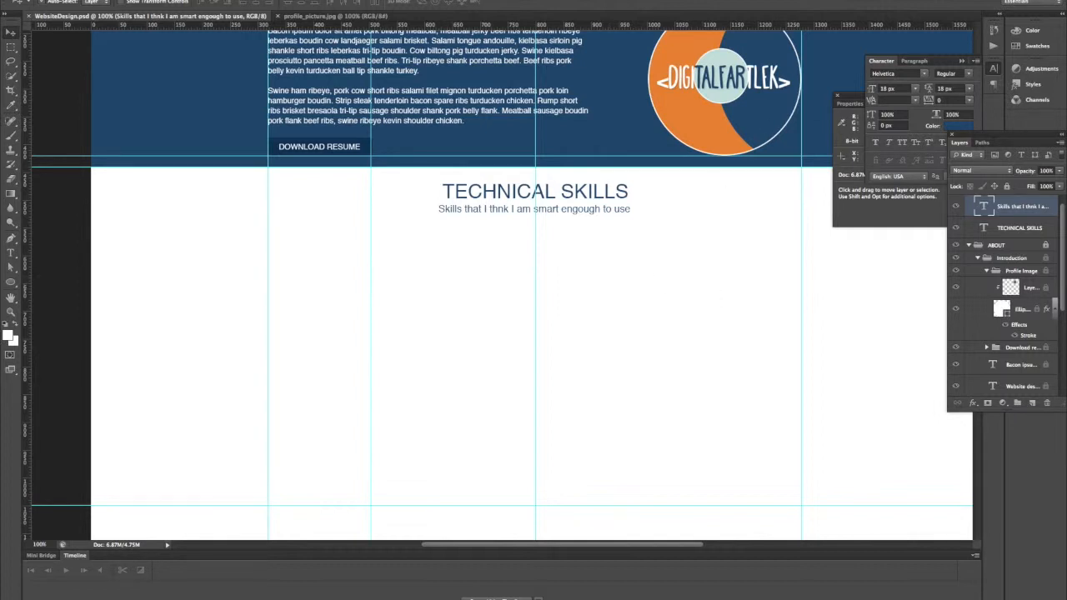
Switch to Calculator, divide 960 by 3 to work out the column width, and close it.
{"action": "key", "text": "super+space"}
{"action": "type", "text": "ca"}
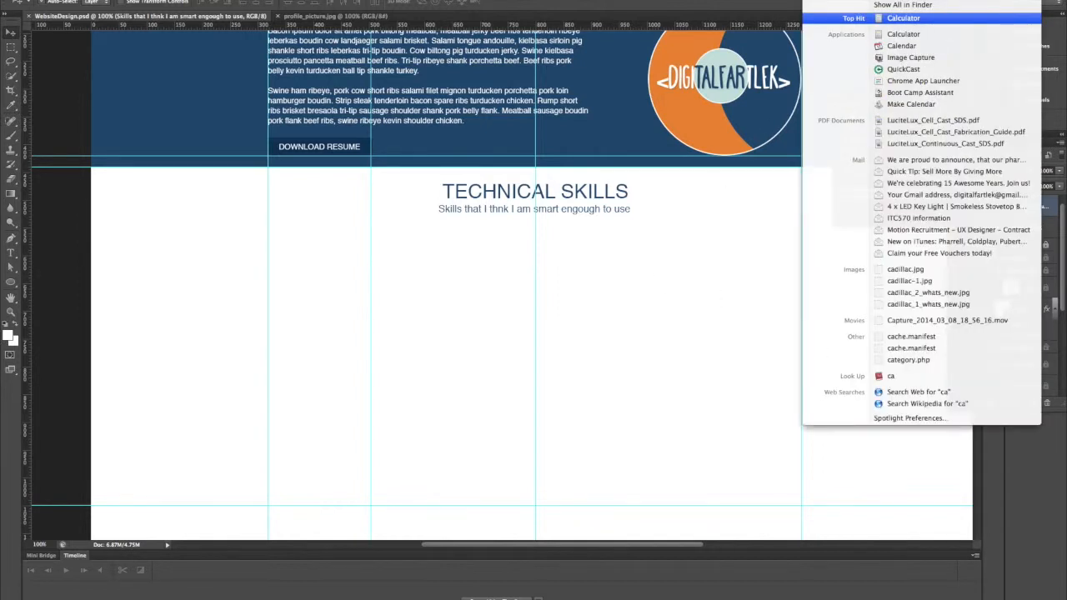
{"action": "key", "text": "Escape"}
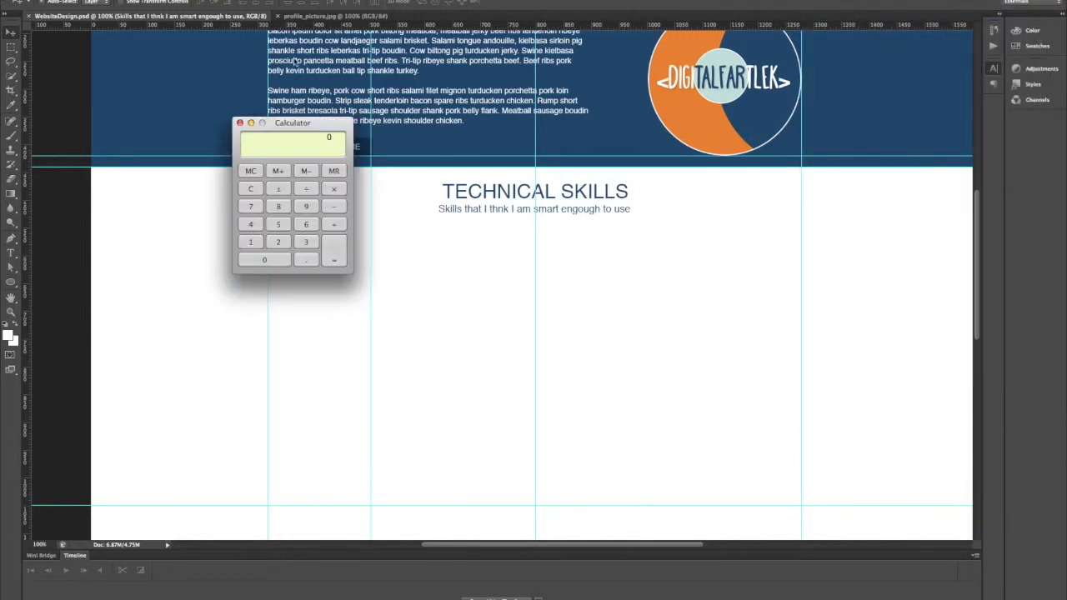
{"action": "left_click_drag", "start_coordinate": [302, 123], "coordinate": [736, 132]}
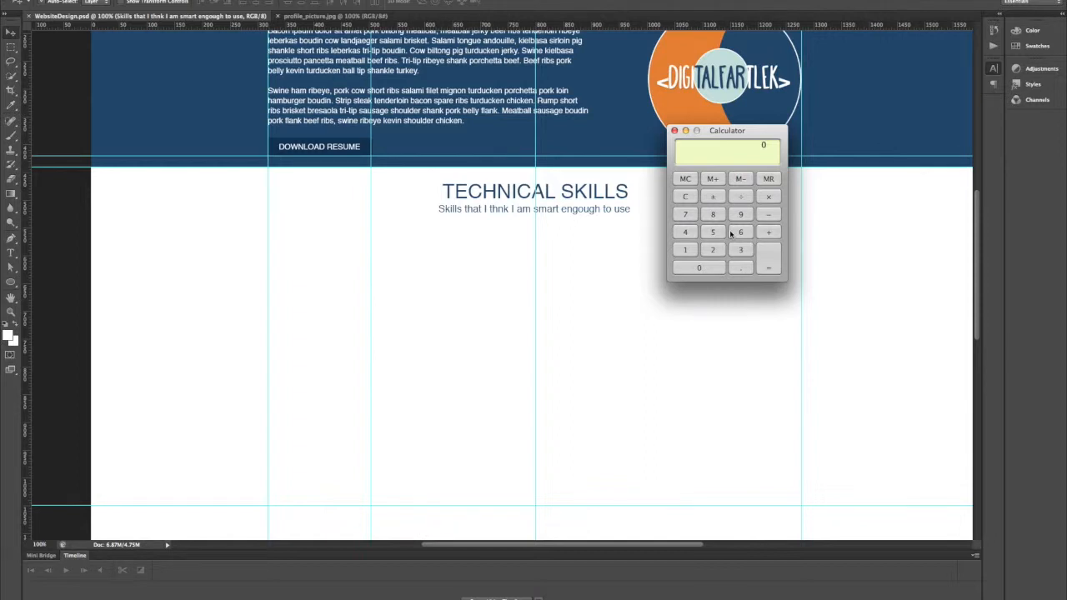
{"action": "left_click", "coordinate": [740, 214]}
{"action": "left_click", "coordinate": [740, 232]}
{"action": "left_click", "coordinate": [699, 268]}
{"action": "left_click", "coordinate": [740, 197]}
{"action": "left_click", "coordinate": [741, 249]}
{"action": "left_click", "coordinate": [768, 268]}
{"action": "left_click", "coordinate": [674, 131]}
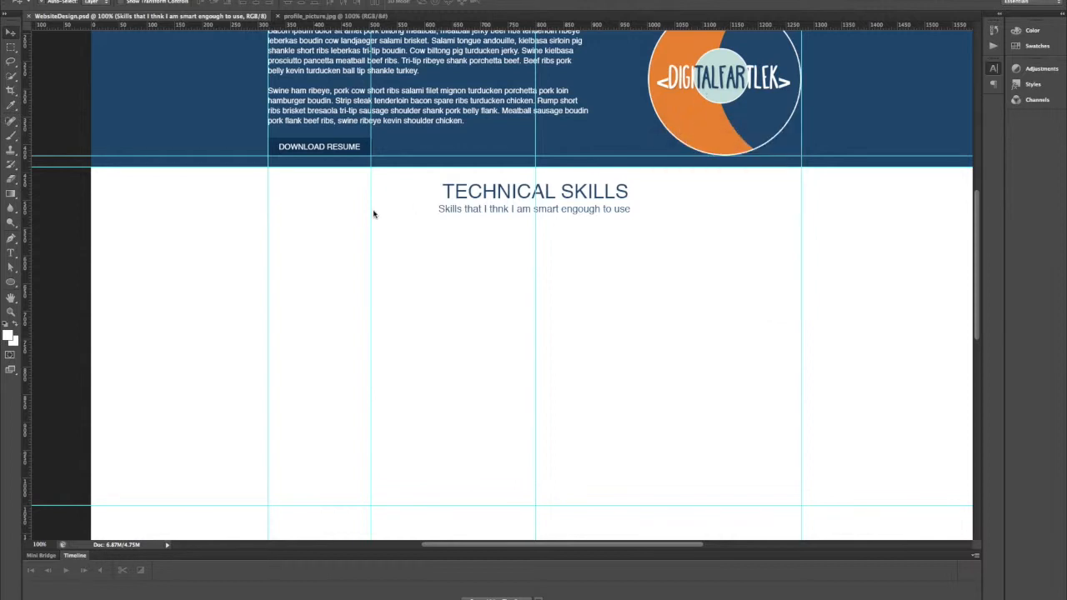
Draw a rectangular selection about 296 by 145 px below the subtitle, starting at the left content guide.
{"action": "left_click", "coordinate": [321, 179]}
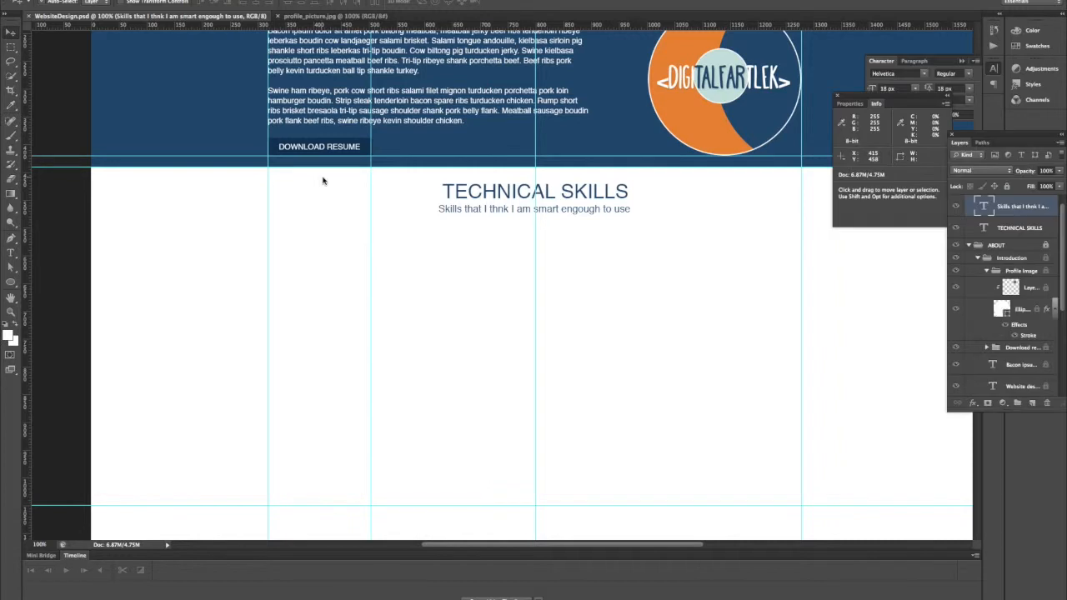
{"action": "left_click", "coordinate": [11, 48]}
{"action": "mouse_move", "coordinate": [268, 248]}
{"action": "left_mouse_down"}
{"action": "mouse_move", "coordinate": [388, 297]}
{"action": "mouse_move", "coordinate": [424, 328]}
{"action": "mouse_move", "coordinate": [408, 326]}
{"action": "mouse_move", "coordinate": [432, 328]}
{"action": "left_mouse_up"}
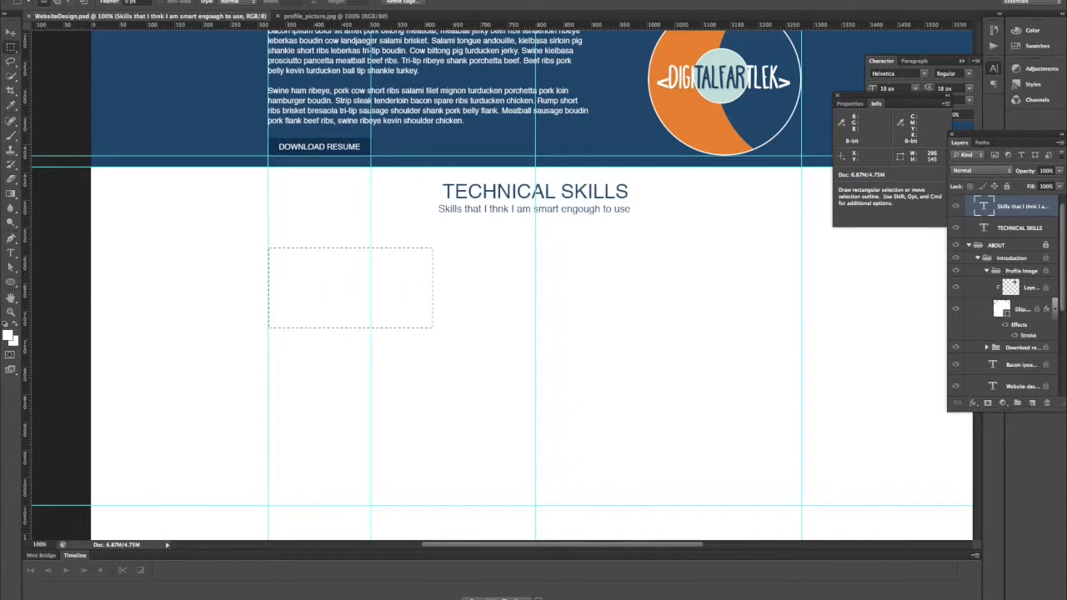
Switch to Calculator again, compute 60 divided by 3, and close it.
{"action": "key", "text": "super+space"}
{"action": "type", "text": "ca"}
{"action": "left_click", "coordinate": [911, 19]}
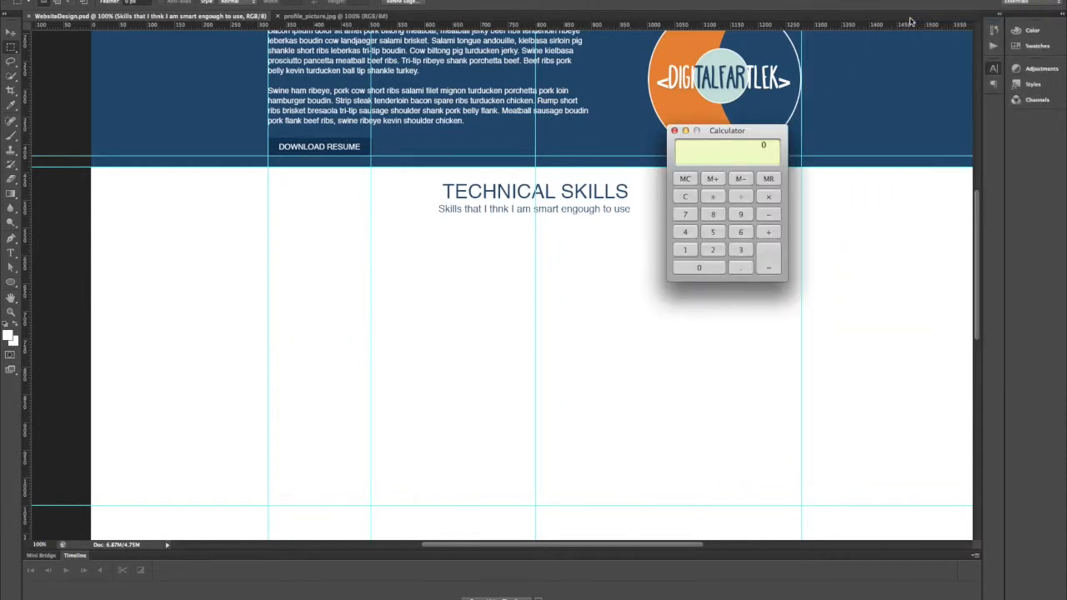
{"action": "left_click", "coordinate": [740, 230]}
{"action": "left_click", "coordinate": [720, 269]}
{"action": "left_click", "coordinate": [741, 198]}
{"action": "left_click", "coordinate": [740, 250]}
{"action": "left_click", "coordinate": [768, 268]}
{"action": "left_click", "coordinate": [675, 131]}
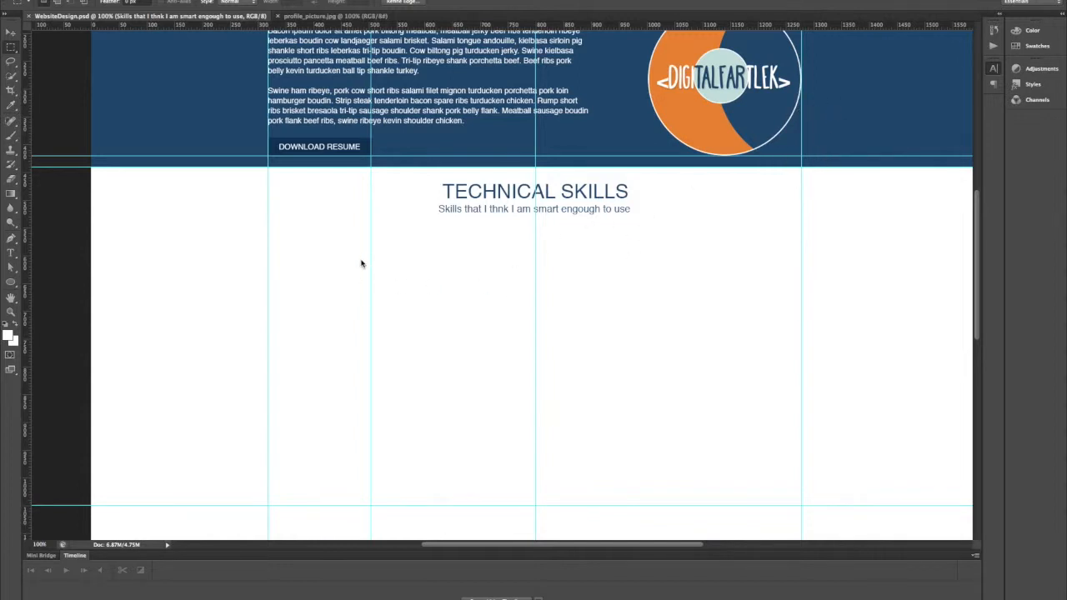
Replace the selection with one 320 px wide and about 193 px high, and move the second vertical guide to its right edge.
{"action": "left_click", "coordinate": [295, 259]}
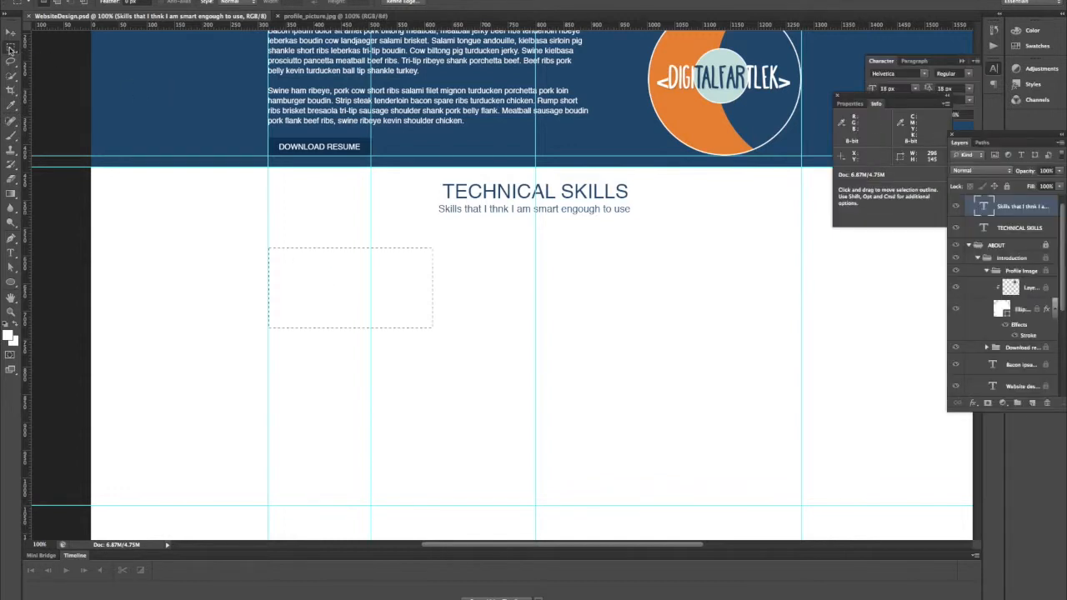
{"action": "key", "text": "super+d"}
{"action": "left_click_drag", "start_coordinate": [265, 238], "coordinate": [442, 343]}
{"action": "key", "text": "v"}
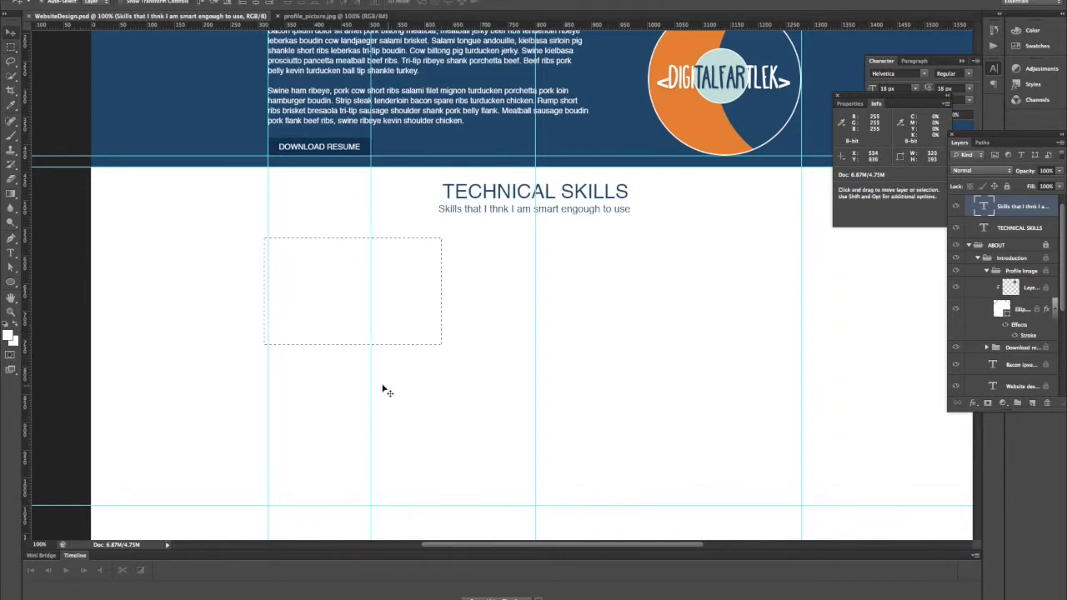
{"action": "left_click_drag", "start_coordinate": [371, 383], "coordinate": [442, 376]}
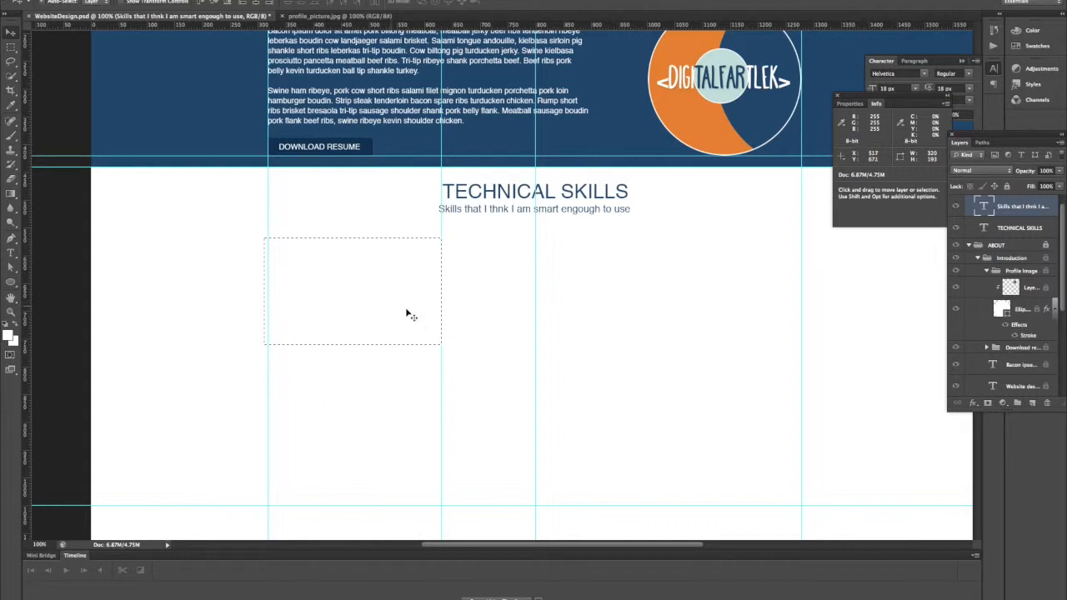
Try to move the selected area right with the Move tool, and add an empty layer above the subtitle in the Skills group.
{"action": "left_click_drag", "start_coordinate": [387, 306], "coordinate": [550, 318]}
{"action": "key", "text": "super+z"}
{"action": "scroll", "coordinate": [1035, 244], "scroll_direction": "up", "scroll_amount": 1}
{"action": "left_click", "coordinate": [1032, 402]}
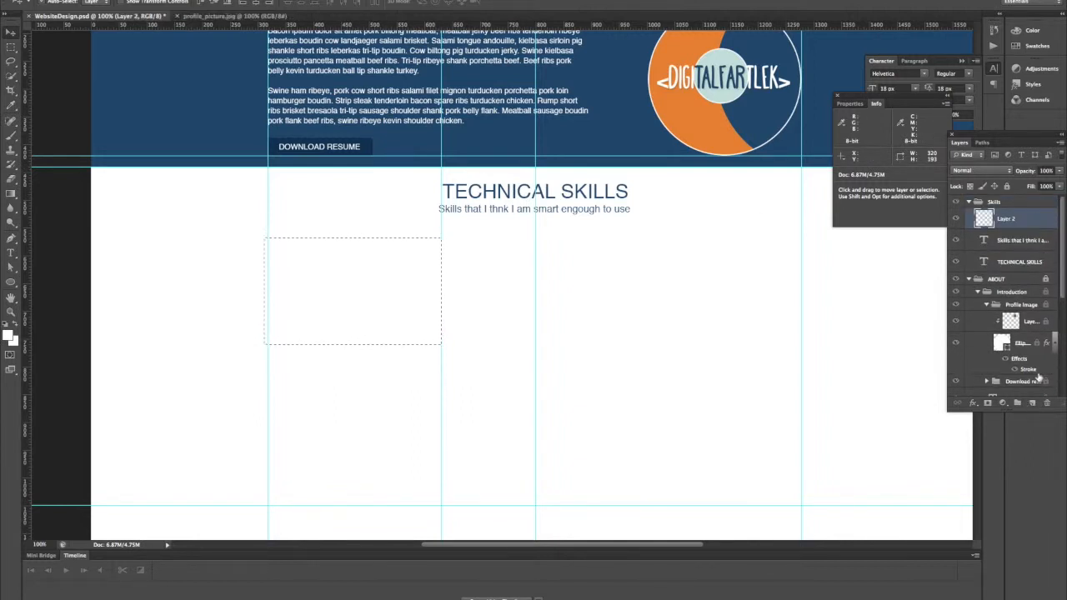
{"action": "left_click", "coordinate": [385, 291]}
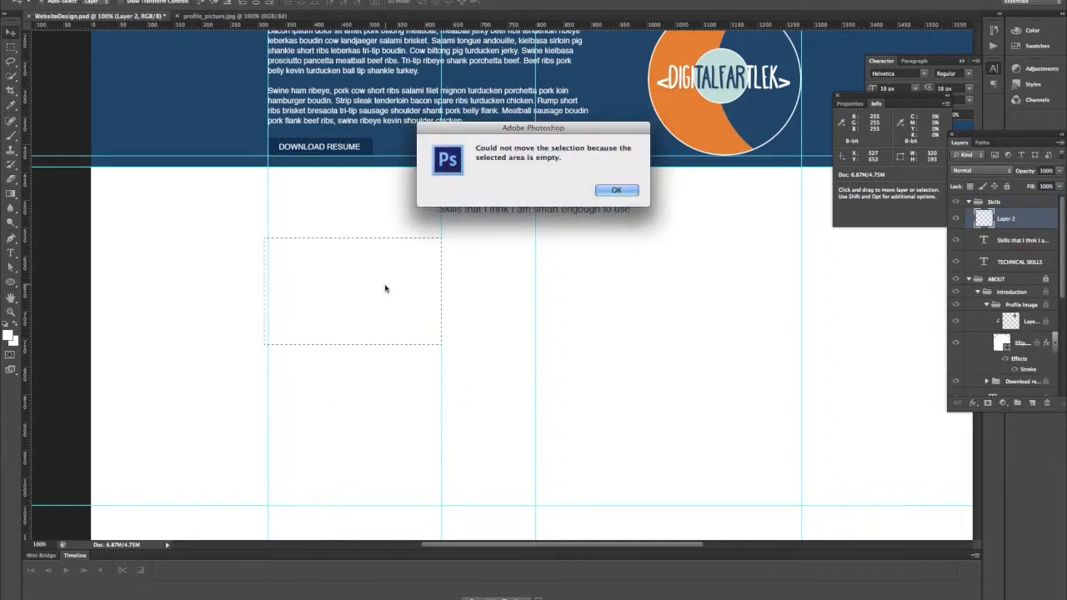
{"action": "left_click", "coordinate": [623, 194]}
Shift the selection outline right until its left edge meets the second vertical guide, and add a vertical guide at its right edge.
{"action": "key", "text": "m"}
{"action": "key", "text": "shift+Right"}
{"action": "key", "text": "shift+Right"}
{"action": "key", "text": "shift+Right"}
{"action": "key", "text": "shift+Right"}
{"action": "key", "text": "shift+Right"}
{"action": "key", "text": "shift+Right"}
{"action": "key", "text": "shift+Right"}
{"action": "key", "text": "shift+Right"}
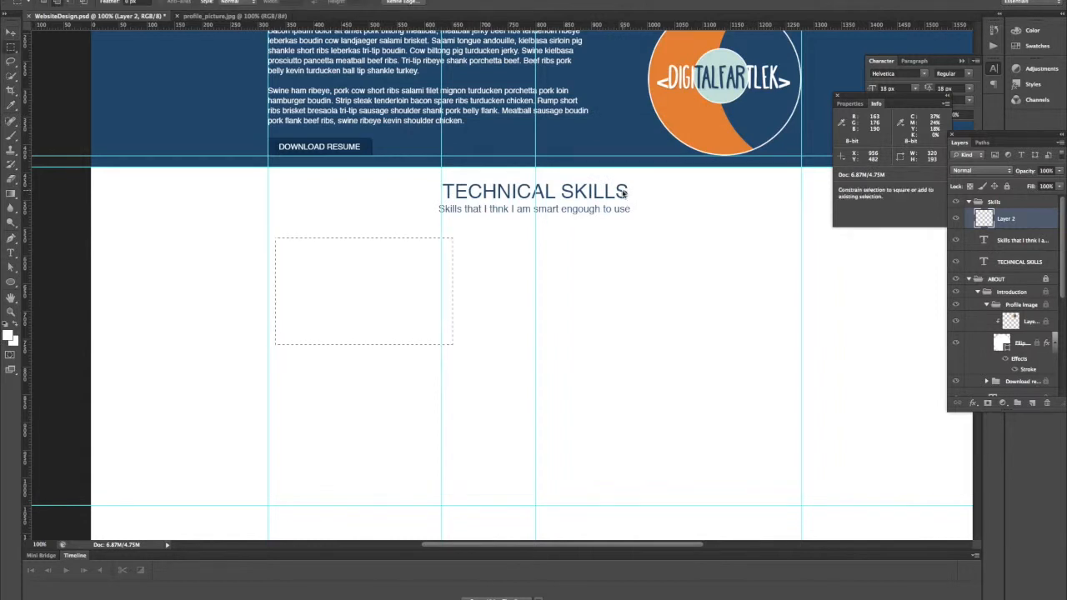
{"action": "key", "text": "shift+Right"}
{"action": "key", "text": "shift+Right"}
{"action": "key", "text": "shift+Right"}
{"action": "key", "text": "shift+Right"}
{"action": "key", "text": "shift+Right"}
{"action": "key", "text": "shift+Right"}
{"action": "key", "text": "shift+Right"}
{"action": "key", "text": "shift+Right"}
{"action": "key", "text": "shift+Right"}
{"action": "key", "text": "shift+Right"}
{"action": "key", "text": "shift+Right"}
{"action": "key", "text": "shift+Right"}
{"action": "key", "text": "shift+Right"}
{"action": "key", "text": "shift+Right"}
{"action": "key", "text": "shift+Right"}
{"action": "key", "text": "shift+Right"}
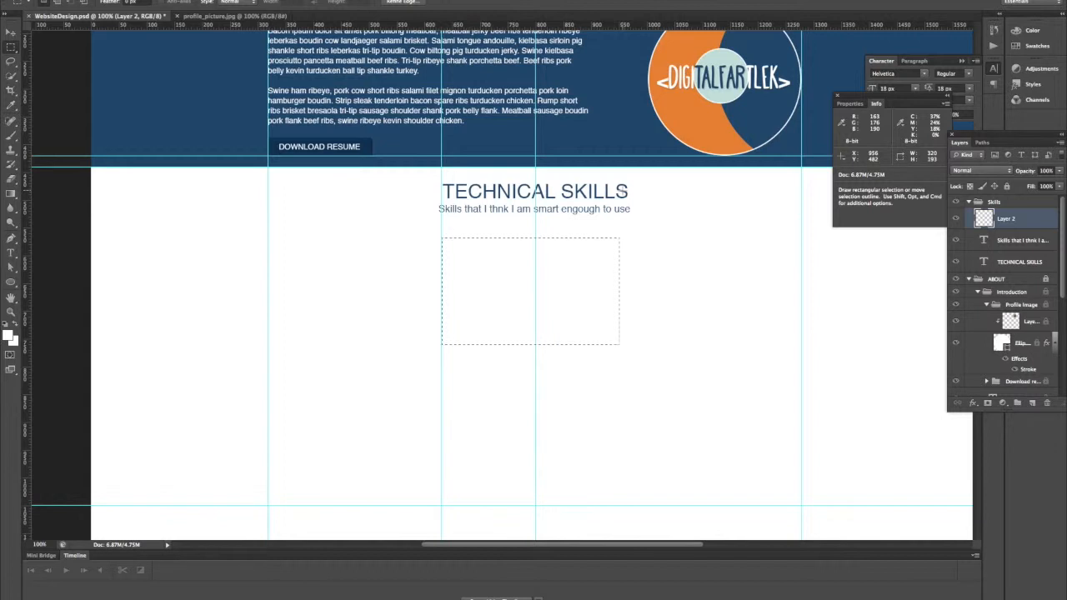
{"action": "left_click_drag", "start_coordinate": [31, 206], "coordinate": [620, 213]}
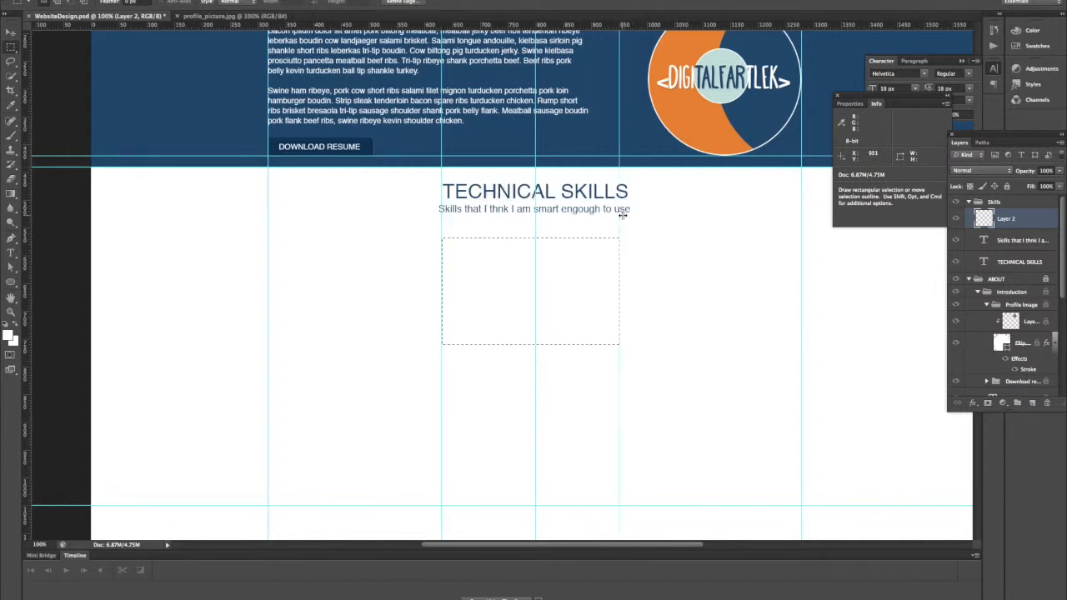
Replace the current selection with one 20 px wide beside the second vertical guide, and add a vertical guide 20 px to each side of that guide.
{"action": "key", "text": "super+d"}
{"action": "scroll", "coordinate": [550, 193], "scroll_direction": "down", "scroll_amount": 1}
{"action": "scroll", "coordinate": [546, 213], "scroll_direction": "down", "scroll_amount": 1}
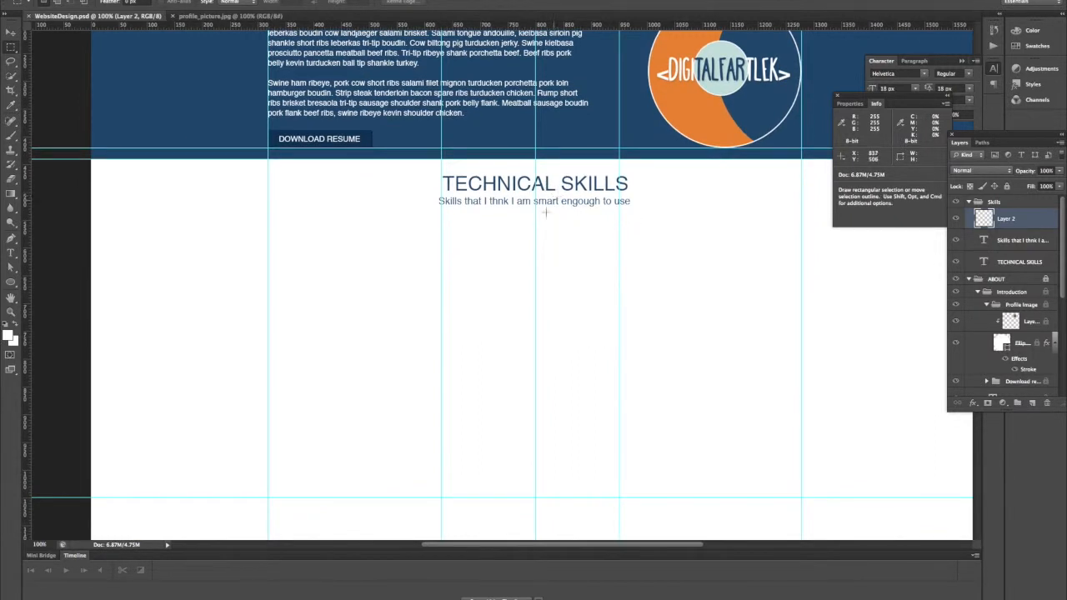
{"action": "scroll", "coordinate": [531, 244], "scroll_direction": "up", "scroll_amount": 5}
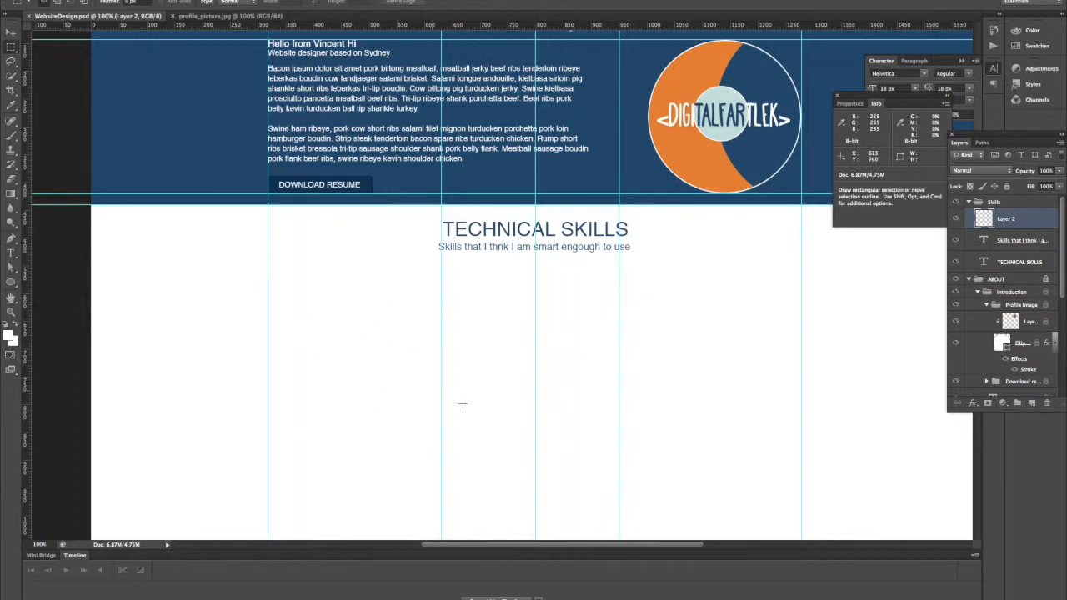
{"action": "scroll", "coordinate": [392, 351], "scroll_direction": "down", "scroll_amount": 1}
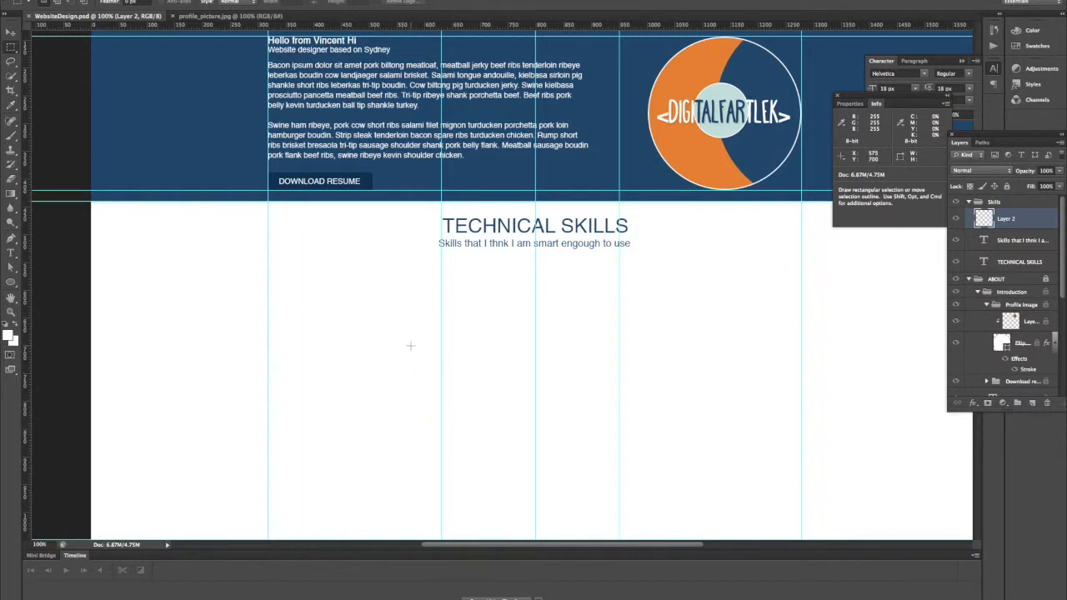
{"action": "scroll", "coordinate": [376, 356], "scroll_direction": "down", "scroll_amount": 3}
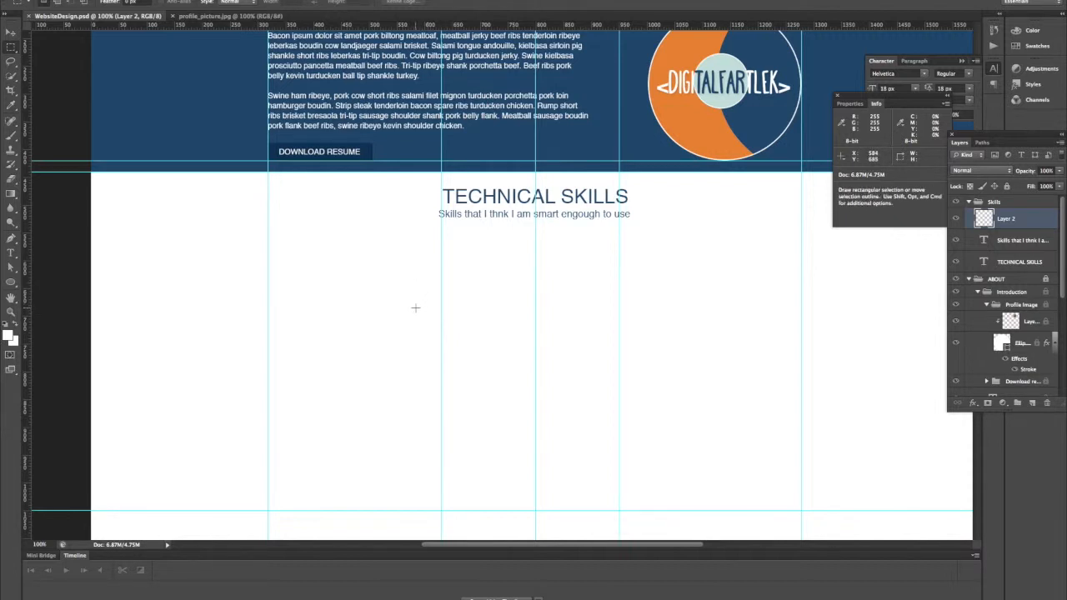
{"action": "scroll", "coordinate": [417, 310], "scroll_direction": "down", "scroll_amount": 1}
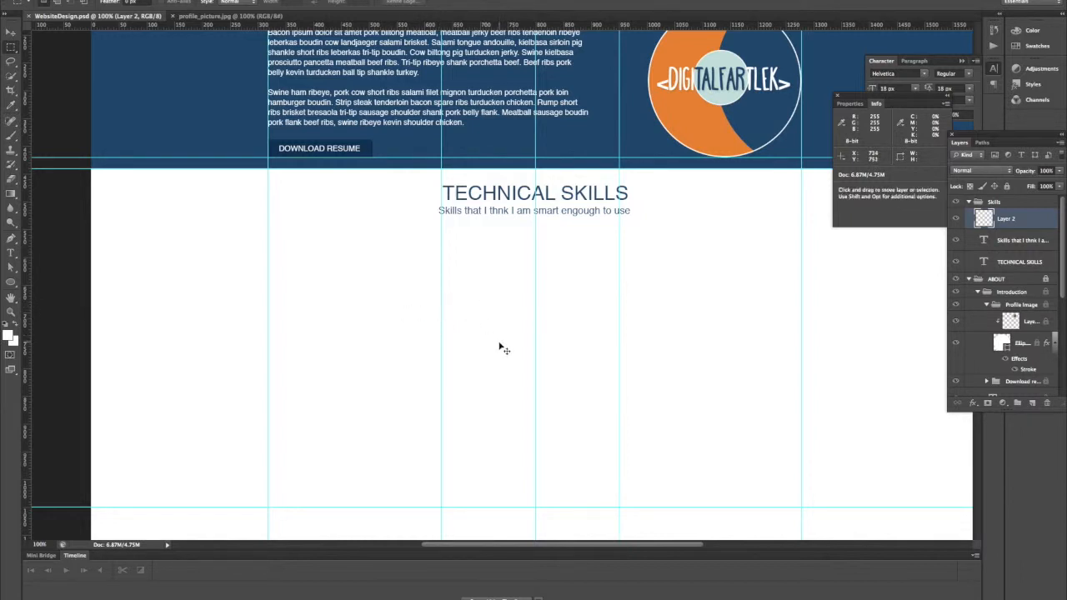
{"action": "left_click_drag", "start_coordinate": [429, 305], "coordinate": [452, 325]}
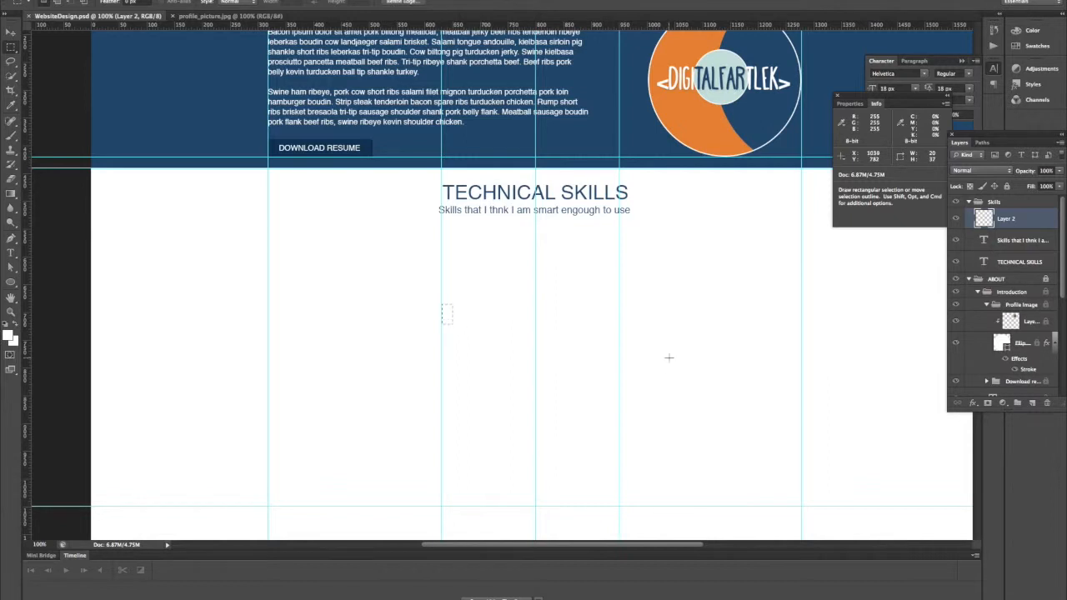
{"action": "left_click_drag", "start_coordinate": [28, 334], "coordinate": [437, 316]}
{"action": "left_click_drag", "start_coordinate": [27, 311], "coordinate": [431, 311]}
Shift the 20 px selection to the guide at the middle column's right edge, add a vertical guide on each side of it, and deselect.
{"action": "scroll", "coordinate": [445, 351], "scroll_direction": "down", "scroll_amount": 3}
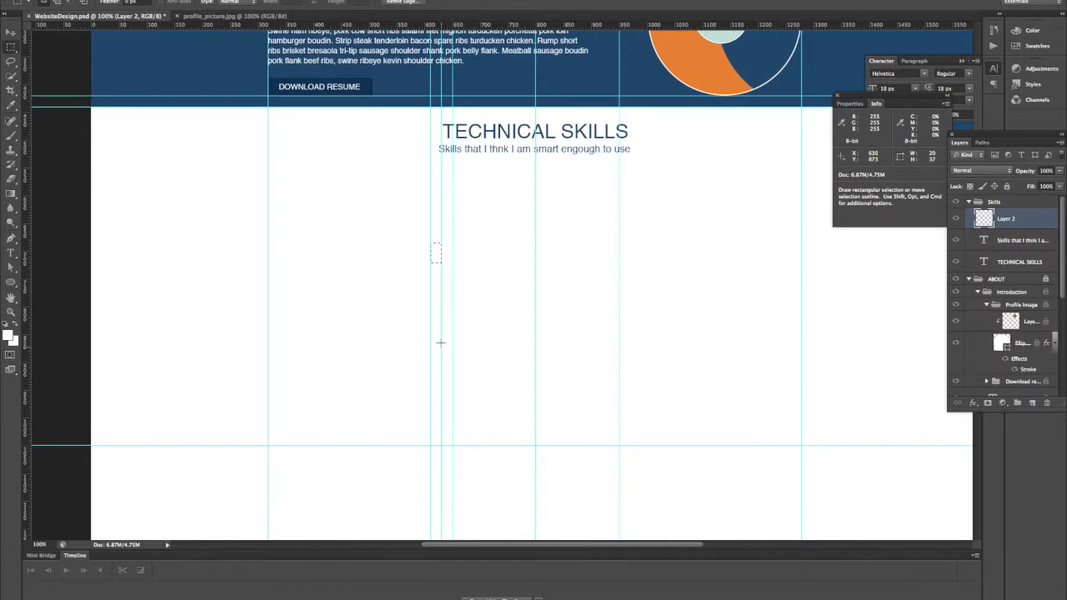
{"action": "left_click_drag", "start_coordinate": [439, 255], "coordinate": [627, 255]}
{"action": "left_click_drag", "start_coordinate": [27, 279], "coordinate": [612, 261]}
{"action": "left_click_drag", "start_coordinate": [31, 245], "coordinate": [608, 247]}
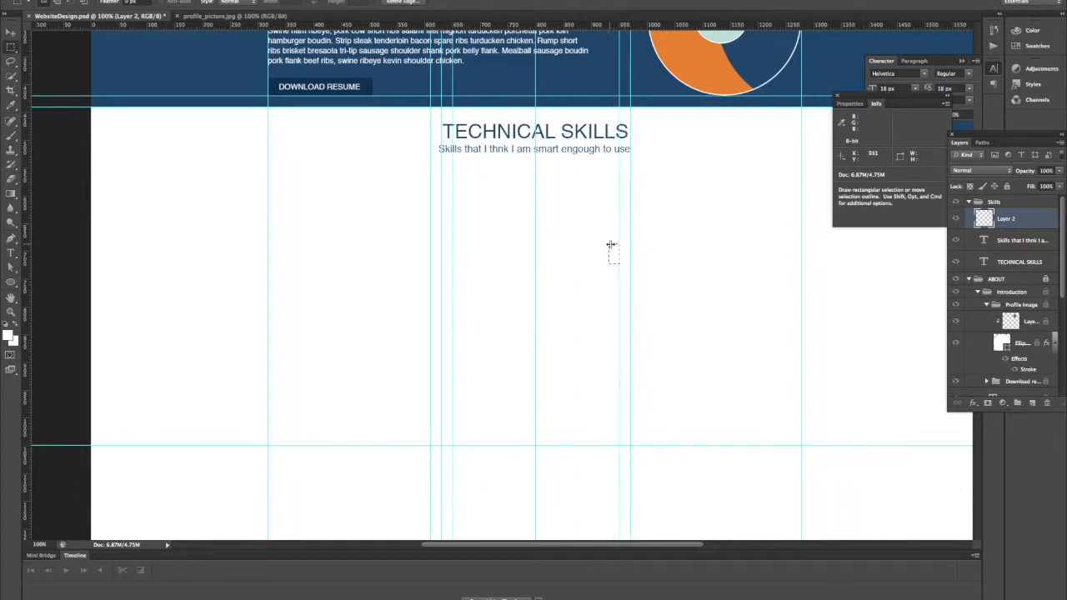
{"action": "left_click", "coordinate": [607, 250]}
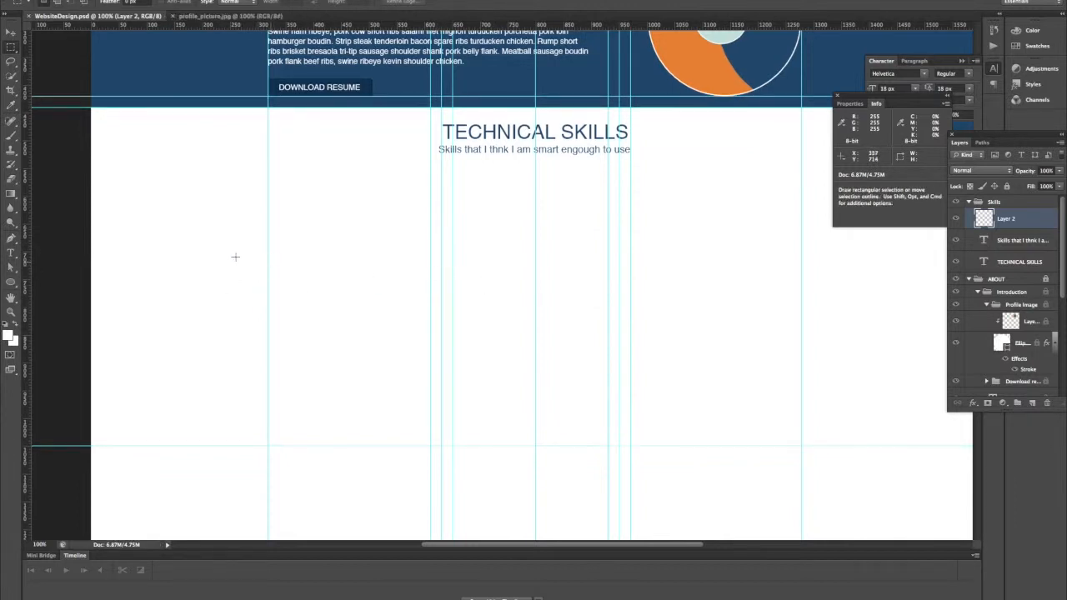
Using a selection about 19 px wide, add a vertical guide just inside the content area's left and right boundary guides.
{"action": "scroll", "coordinate": [301, 258], "scroll_direction": "up", "scroll_amount": 4}
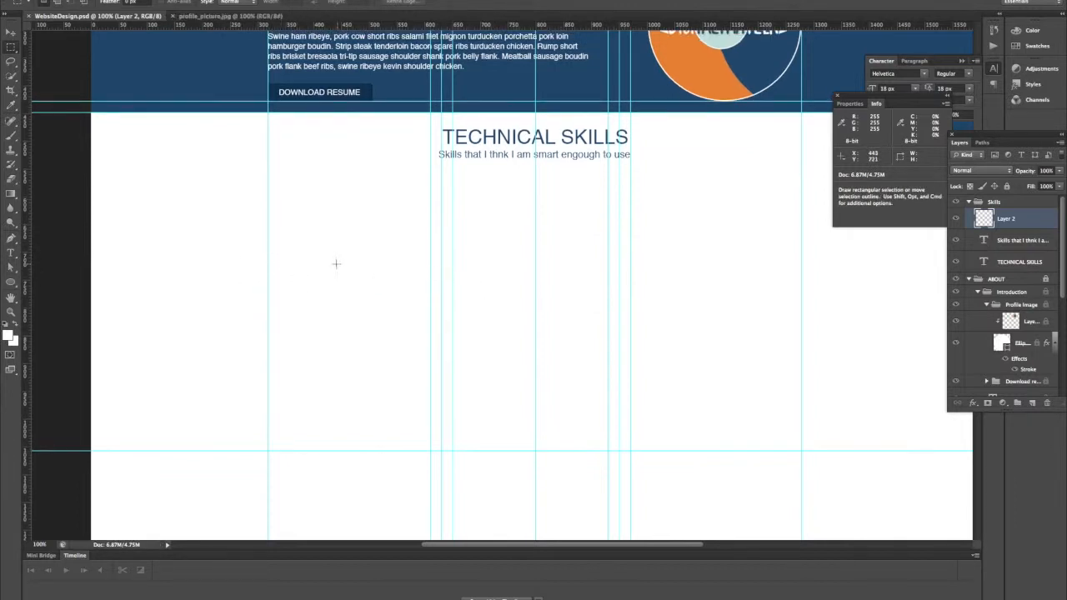
{"action": "scroll", "coordinate": [318, 255], "scroll_direction": "up", "scroll_amount": 5}
{"action": "scroll", "coordinate": [317, 256], "scroll_direction": "down", "scroll_amount": 3}
{"action": "scroll", "coordinate": [326, 317], "scroll_direction": "down", "scroll_amount": 3}
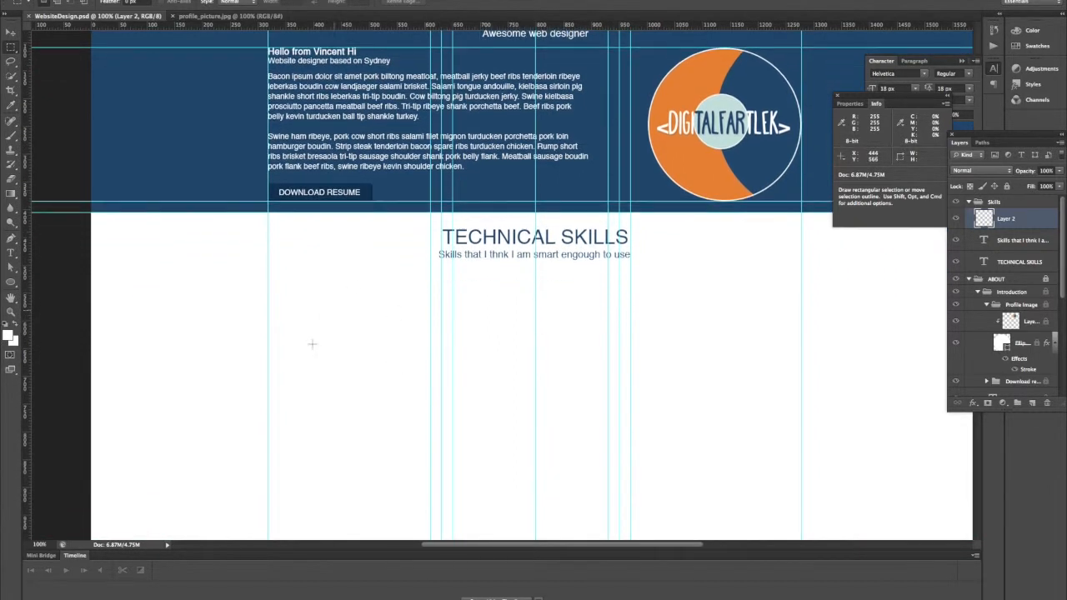
{"action": "left_click_drag", "start_coordinate": [274, 310], "coordinate": [279, 350]}
{"action": "left_click_drag", "start_coordinate": [27, 307], "coordinate": [800, 346]}
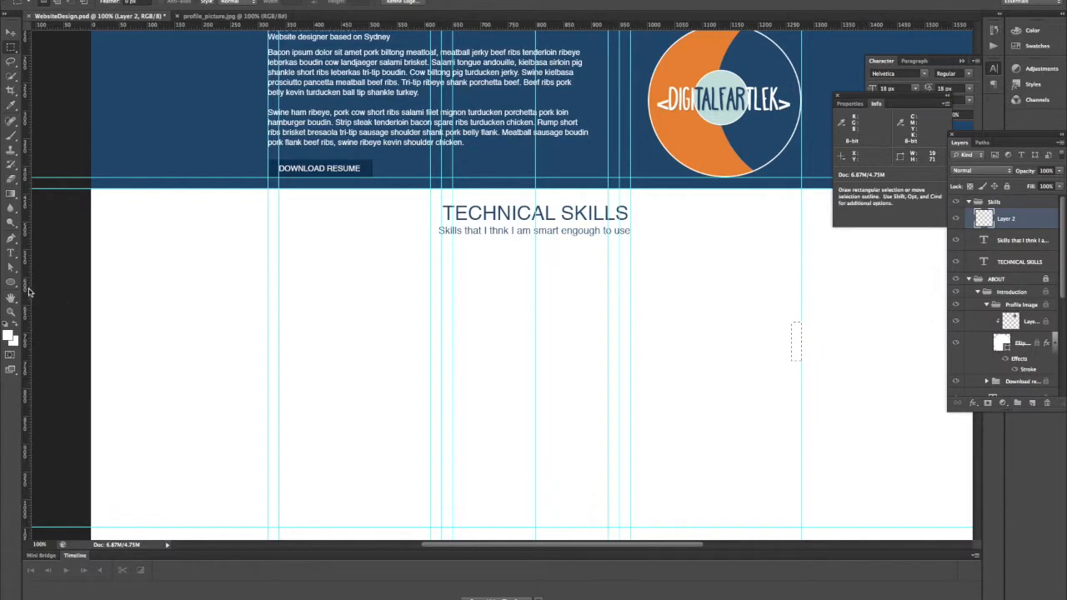
{"action": "left_click_drag", "start_coordinate": [30, 291], "coordinate": [790, 293]}
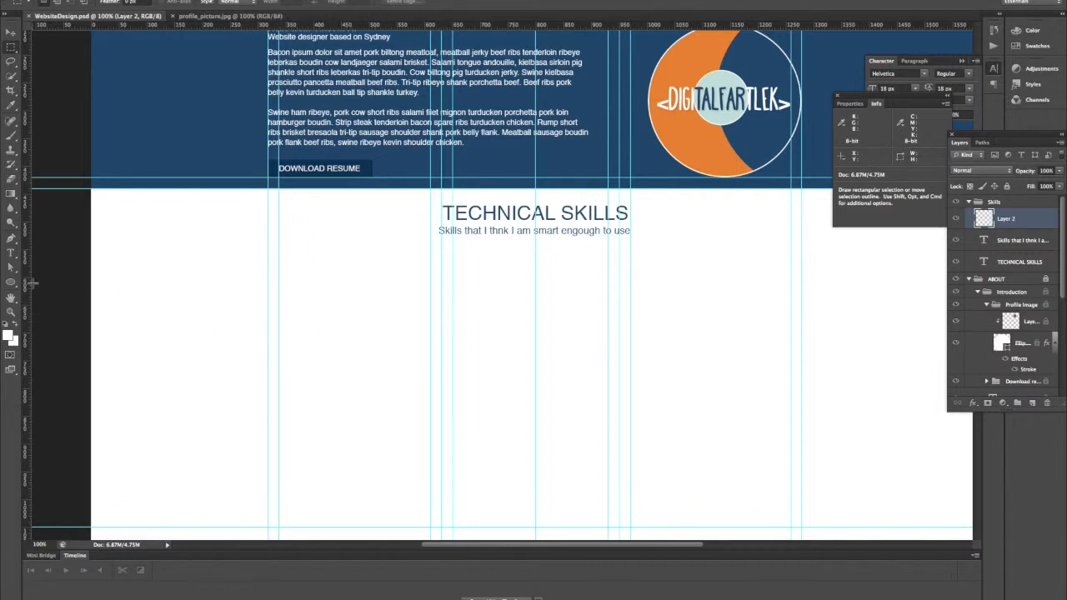
Copy the text of the large TECHNICAL SKILLS heading.
{"action": "left_click_drag", "start_coordinate": [11, 285], "coordinate": [50, 281]}
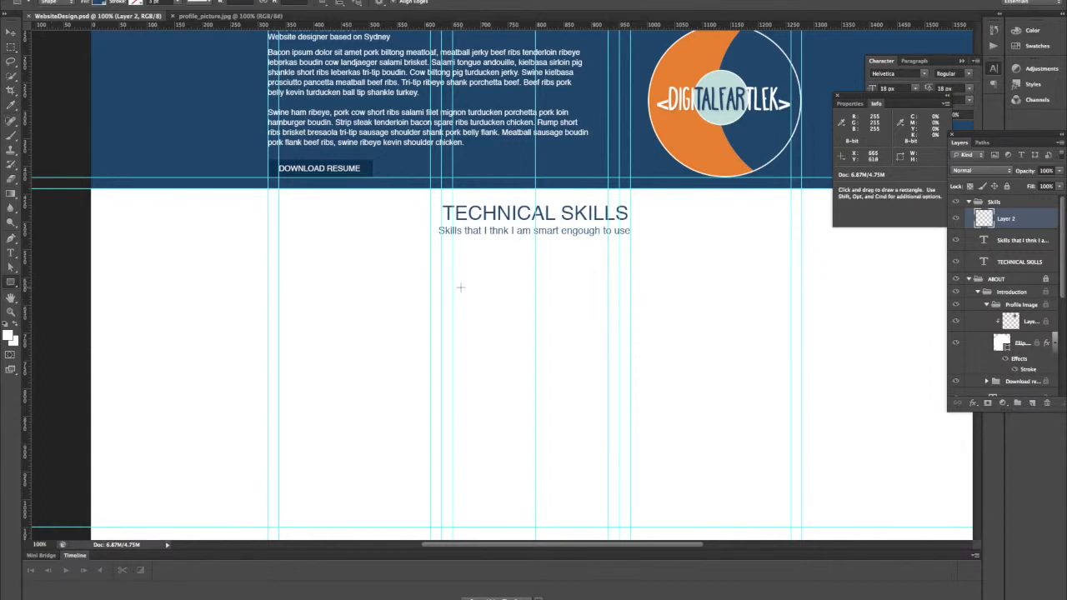
{"action": "scroll", "coordinate": [563, 273], "scroll_direction": "up", "scroll_amount": 2}
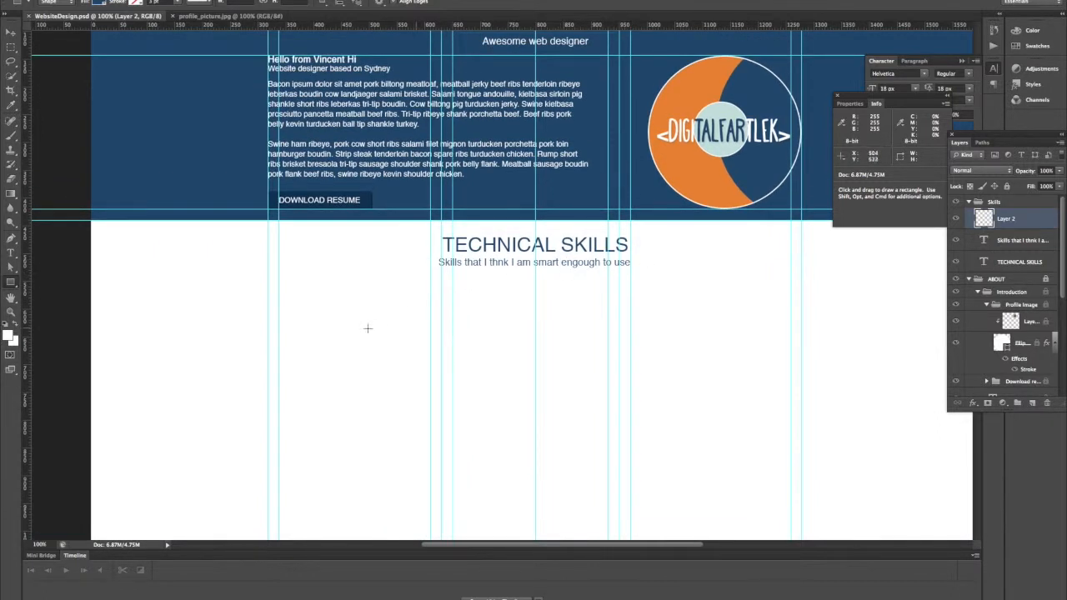
{"action": "key", "text": "t"}
{"action": "triple_click", "coordinate": [490, 245]}
{"action": "key", "text": "ctrl+c"}
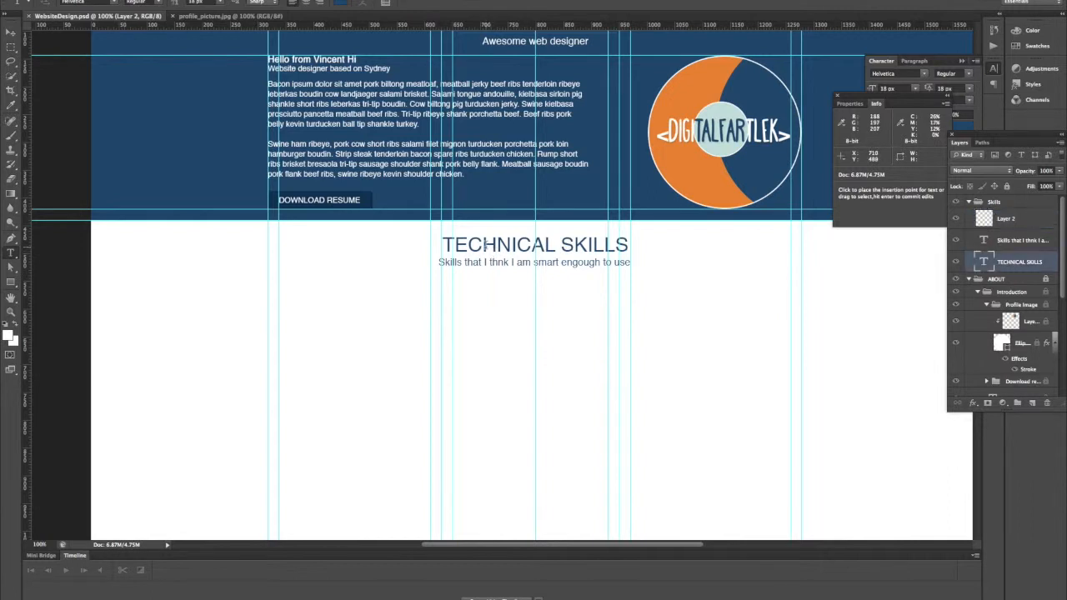
{"action": "key", "text": "super+Return"}
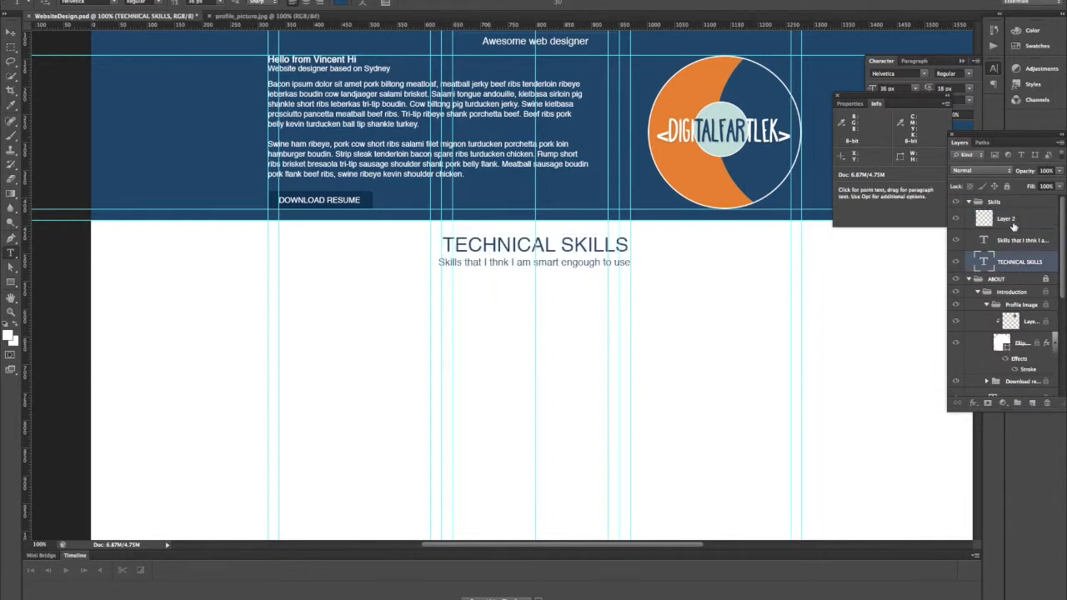
Create a group named Photoshop above Layer 2 in the Skills group.
{"action": "left_click", "coordinate": [1012, 227]}
{"action": "left_click", "coordinate": [1017, 403]}
{"action": "double_click", "coordinate": [1006, 215]}
{"action": "type", "text": "Protoshop"}
{"action": "key", "text": "Return"}
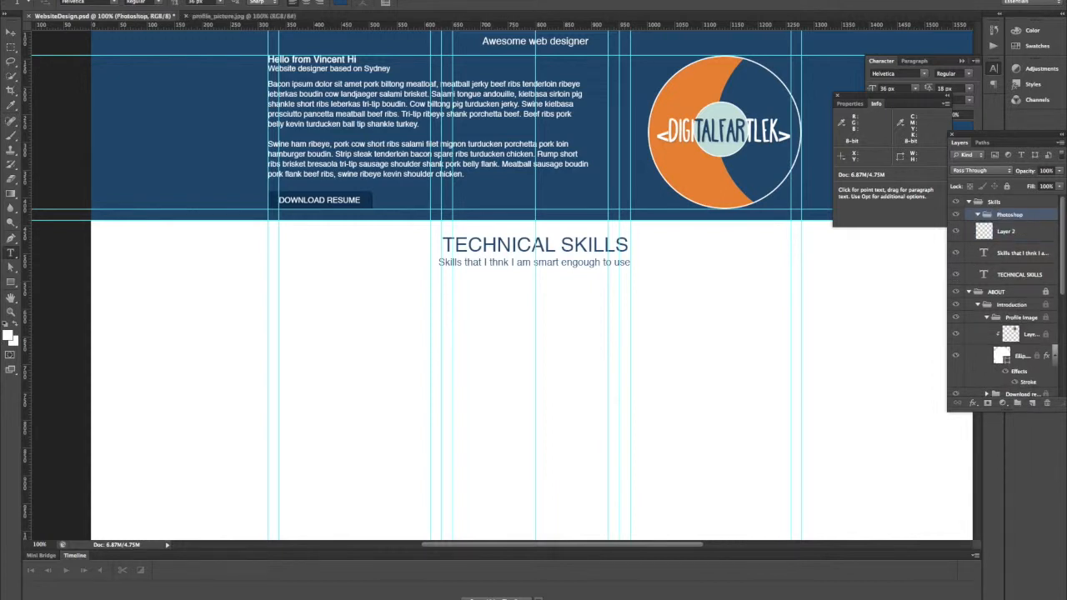
Paste the heading text as a new text layer in the first column and set its size to 16 px.
{"action": "left_click", "coordinate": [289, 315]}
{"action": "key", "text": "ctrl+v"}
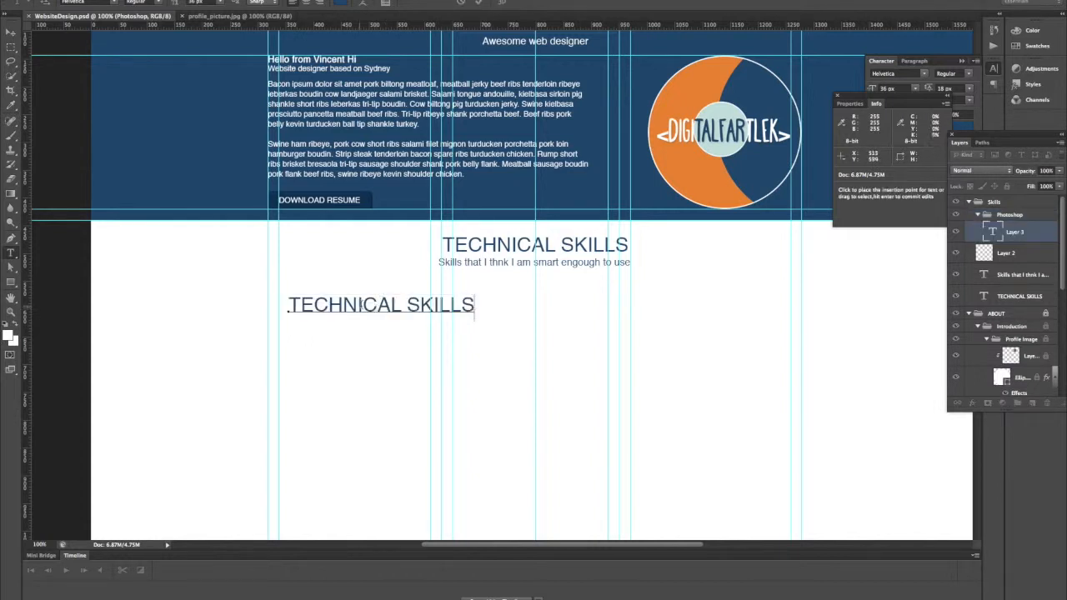
{"action": "triple_click", "coordinate": [288, 308]}
{"action": "left_click_drag", "start_coordinate": [195, 2], "coordinate": [173, 5]}
{"action": "type", "text": "18"}
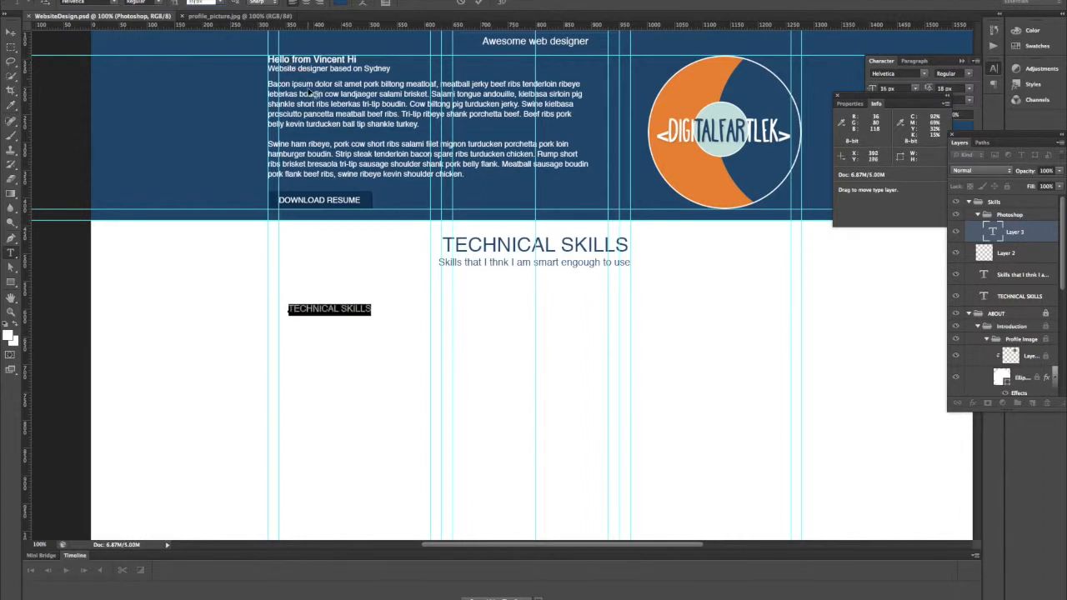
{"action": "left_click", "coordinate": [480, 4]}
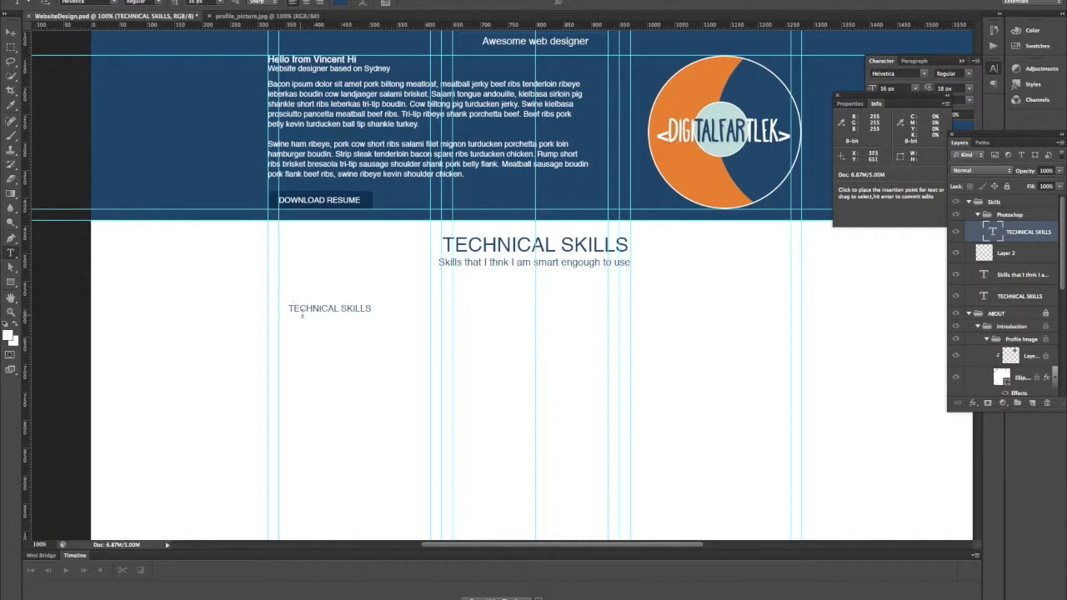
Move the small TECHNICAL SKILLS text slightly left, closer to the first column's inner guide.
{"action": "scroll", "coordinate": [350, 307], "scroll_direction": "up", "scroll_amount": 2}
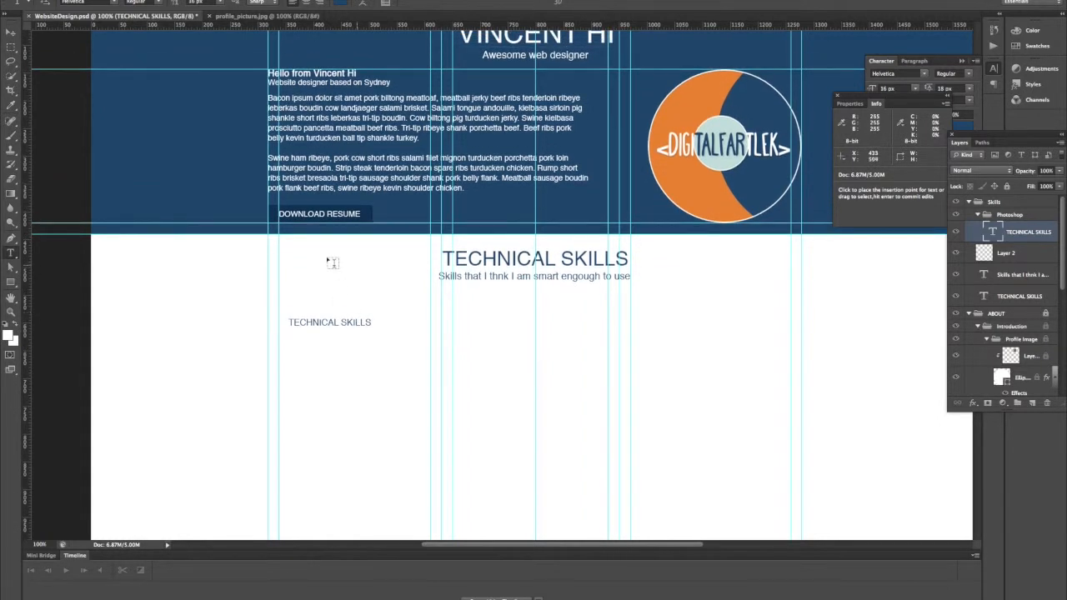
{"action": "scroll", "coordinate": [330, 262], "scroll_direction": "up", "scroll_amount": 5}
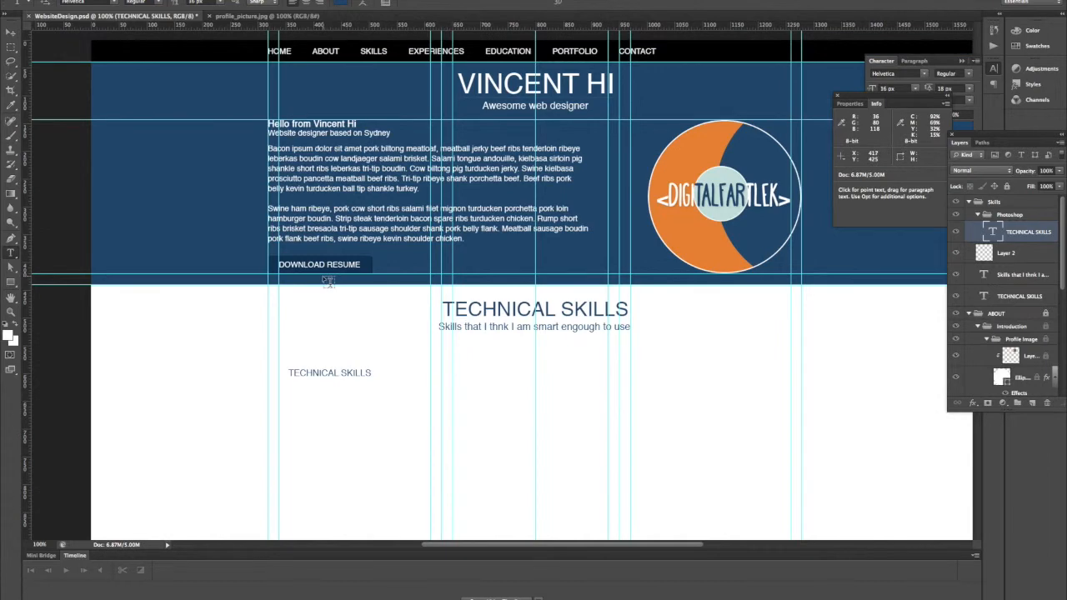
{"action": "scroll", "coordinate": [327, 282], "scroll_direction": "down", "scroll_amount": 6}
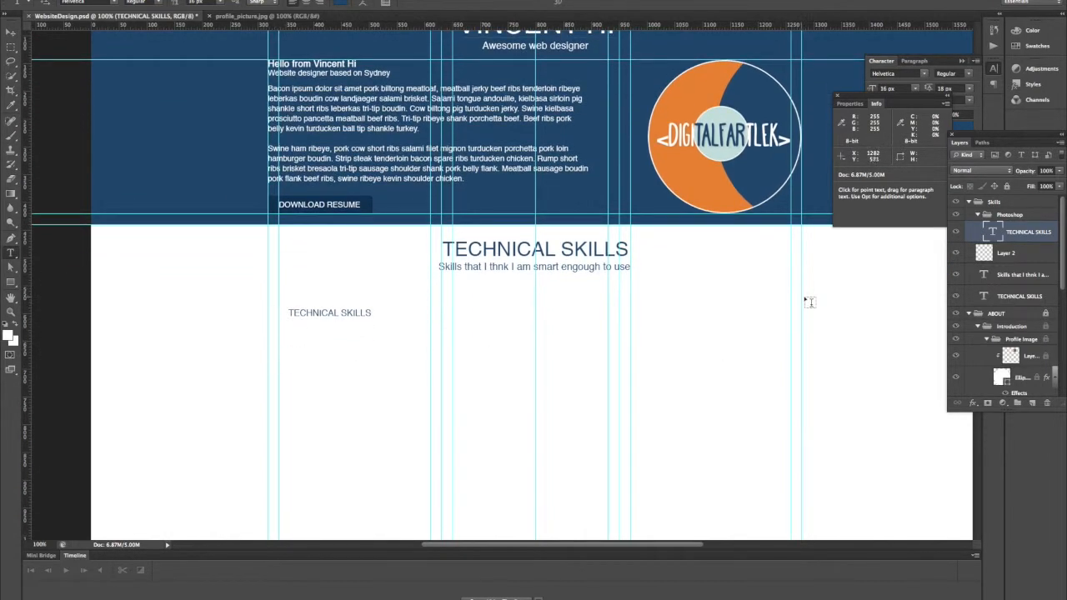
{"action": "scroll", "coordinate": [364, 317], "scroll_direction": "down", "scroll_amount": 1}
{"action": "key", "text": "v"}
{"action": "left_click_drag", "start_coordinate": [371, 321], "coordinate": [365, 322]}
{"action": "scroll", "coordinate": [359, 309], "scroll_direction": "up", "scroll_amount": 4}
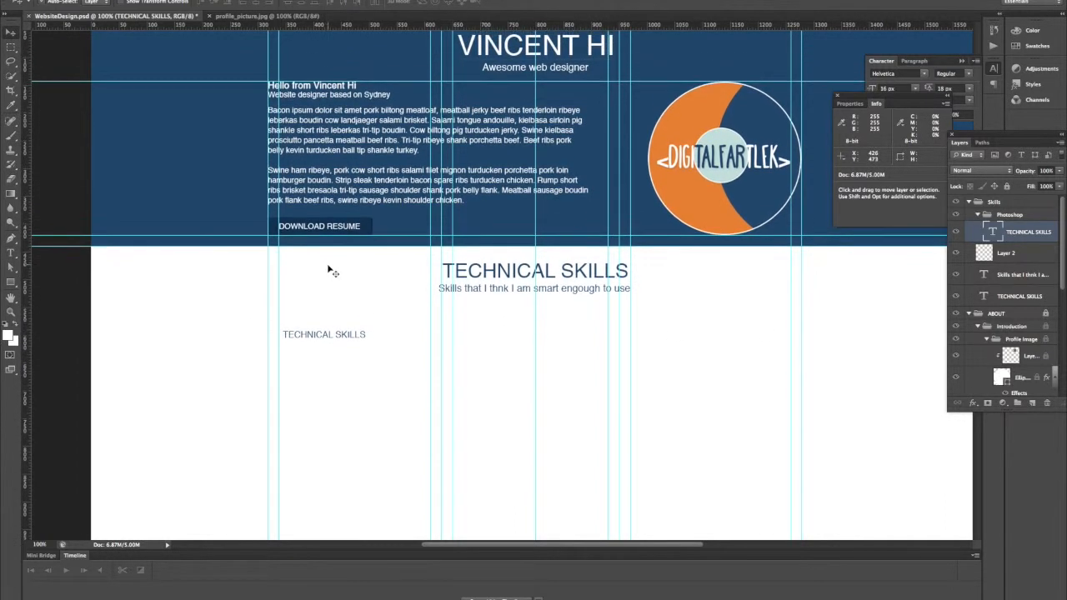
{"action": "scroll", "coordinate": [300, 279], "scroll_direction": "up", "scroll_amount": 1}
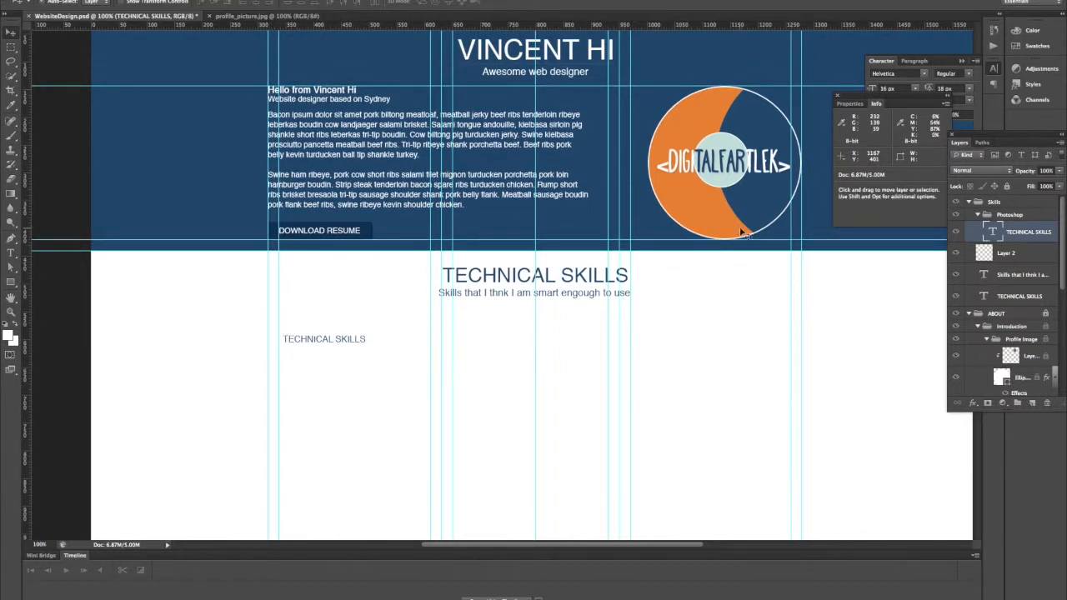
{"action": "scroll", "coordinate": [742, 233], "scroll_direction": "up", "scroll_amount": 5}
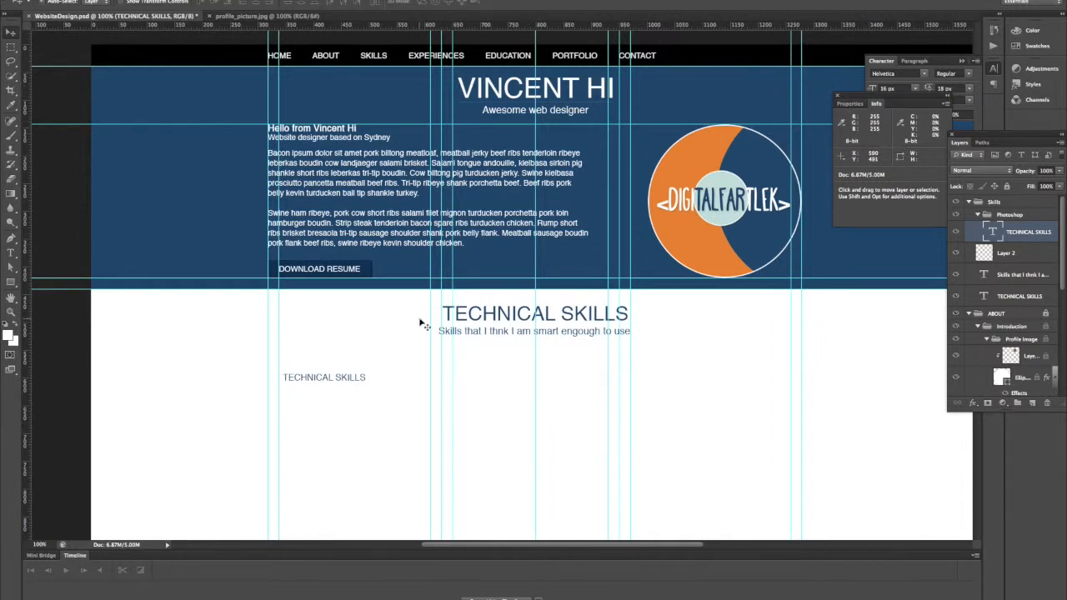
{"action": "scroll", "coordinate": [419, 316], "scroll_direction": "down", "scroll_amount": 3}
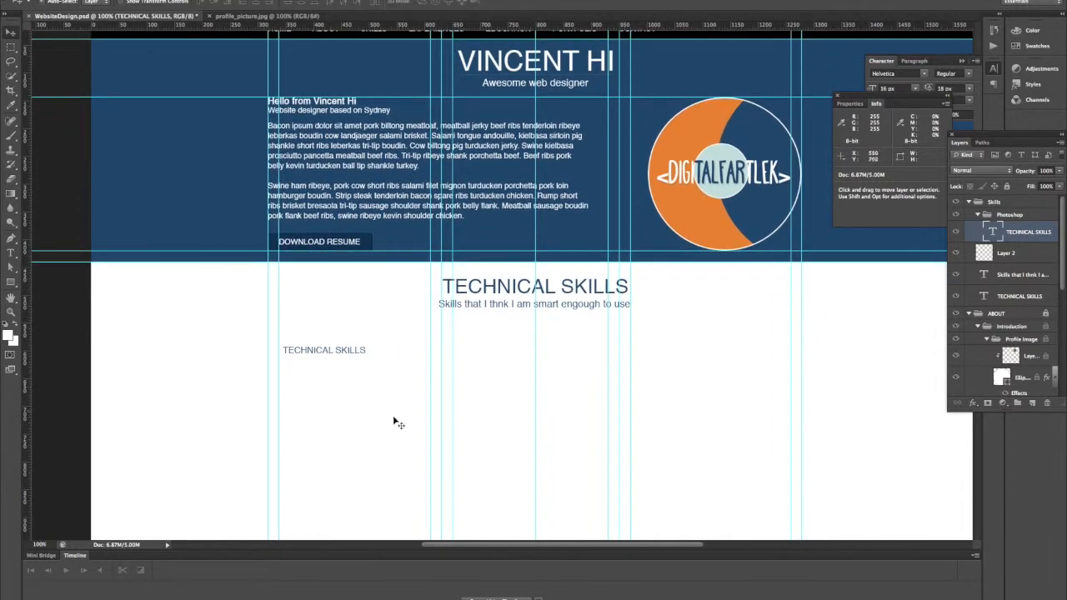
Move the small TECHNICAL SKILLS text down 50 px in the first column.
{"action": "key", "text": "t"}
{"action": "left_click", "coordinate": [330, 352]}
{"action": "key", "text": "super+Return"}
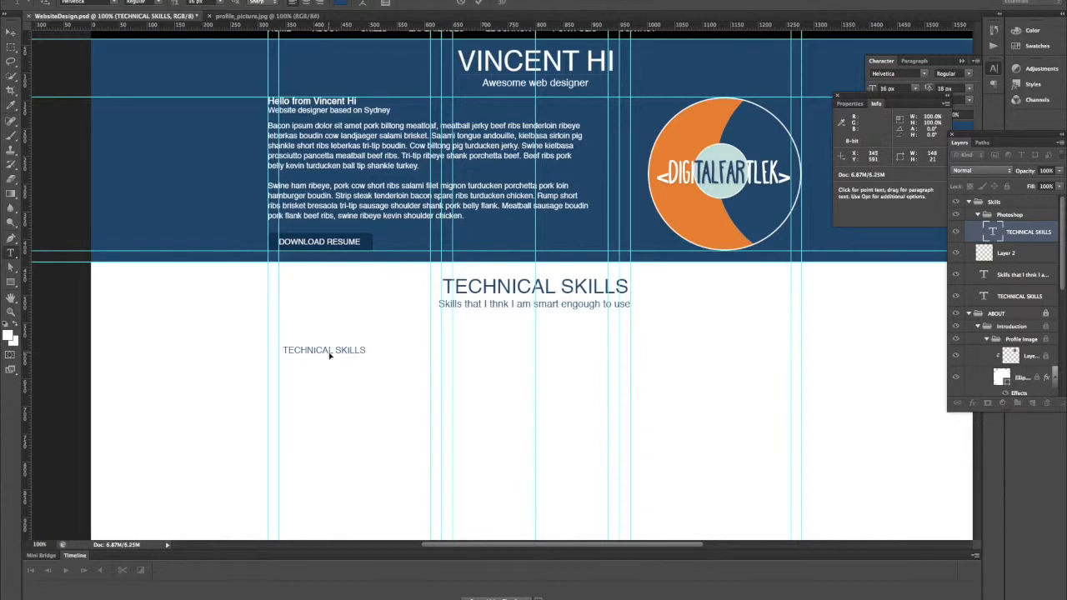
{"action": "key", "text": "v"}
{"action": "key", "text": "shift+Down"}
{"action": "key", "text": "shift+Down"}
{"action": "key", "text": "shift+Down"}
{"action": "key", "text": "shift+Down"}
{"action": "key", "text": "shift+Down"}
Change the wording of the first column's small title to PHOTOSHOP SKILLS.
{"action": "key", "text": "t"}
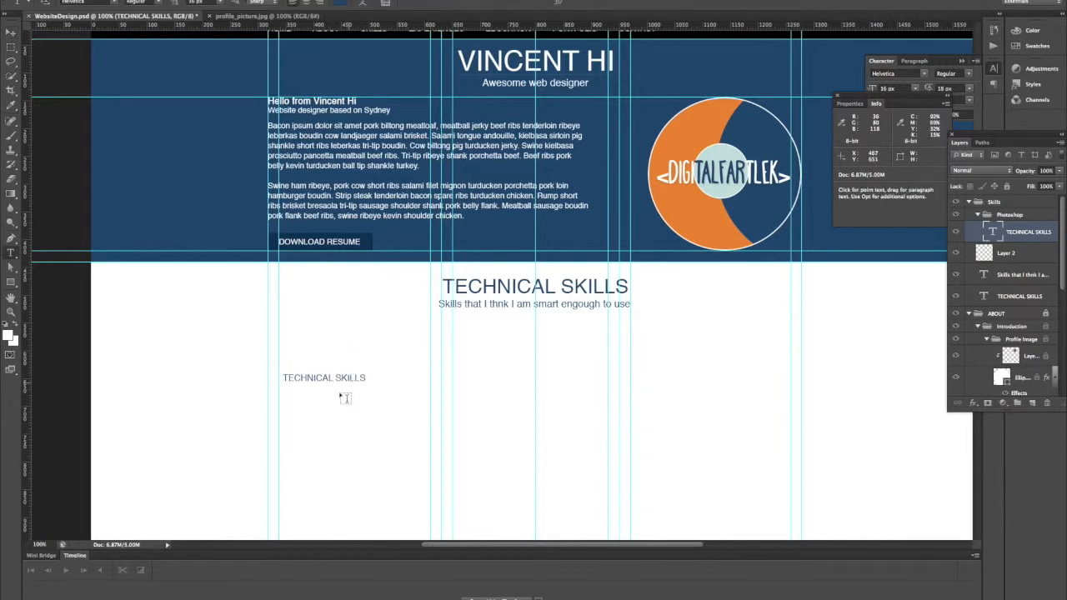
{"action": "left_click_drag", "start_coordinate": [335, 380], "coordinate": [270, 374]}
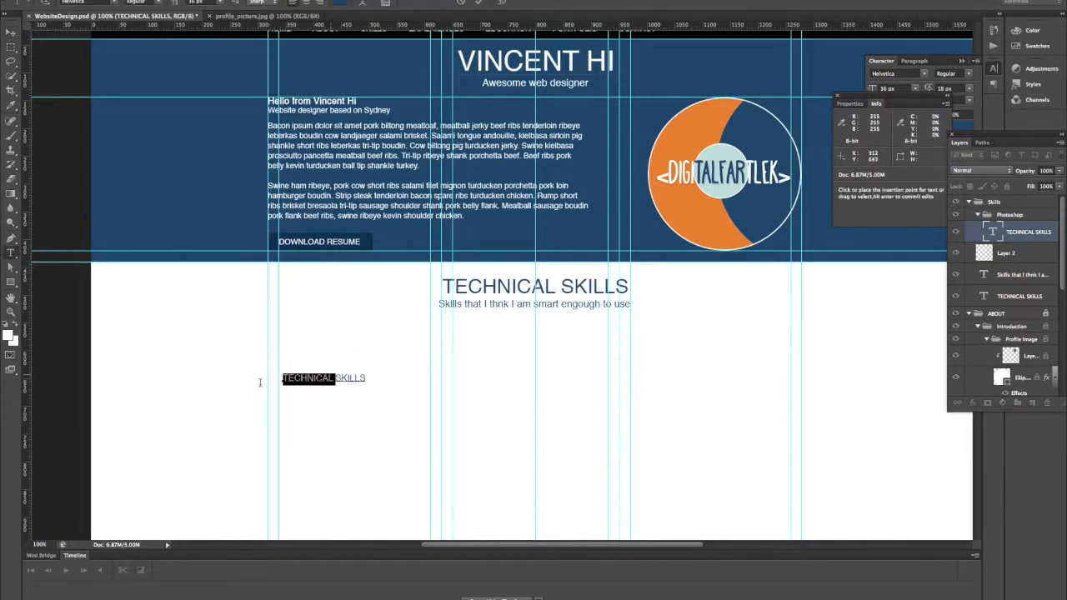
{"action": "type", "text": "PHOTOSHOP"}
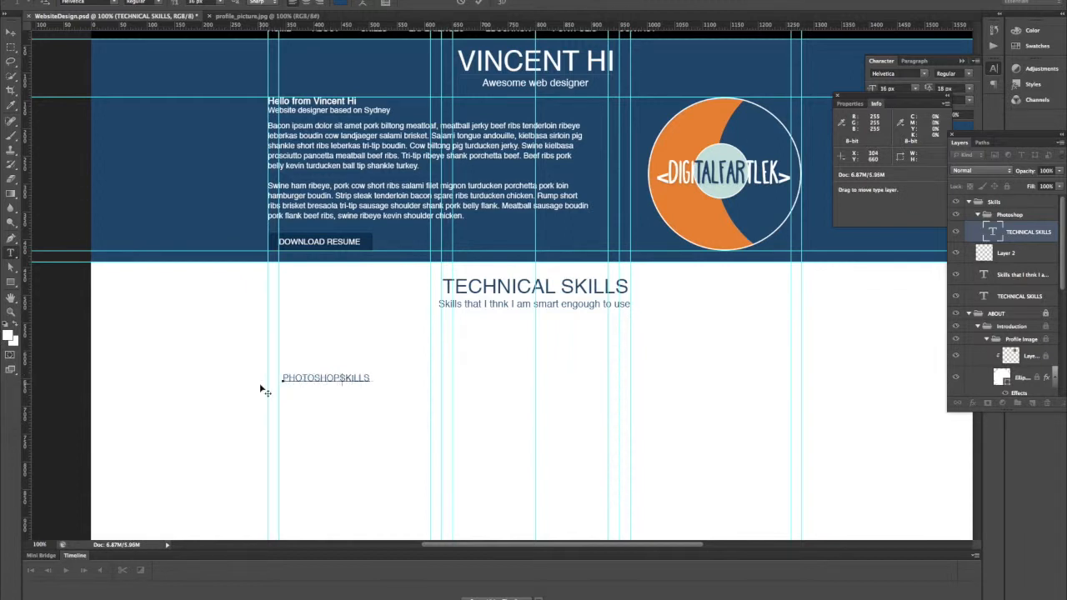
{"action": "key", "text": "super+Return"}
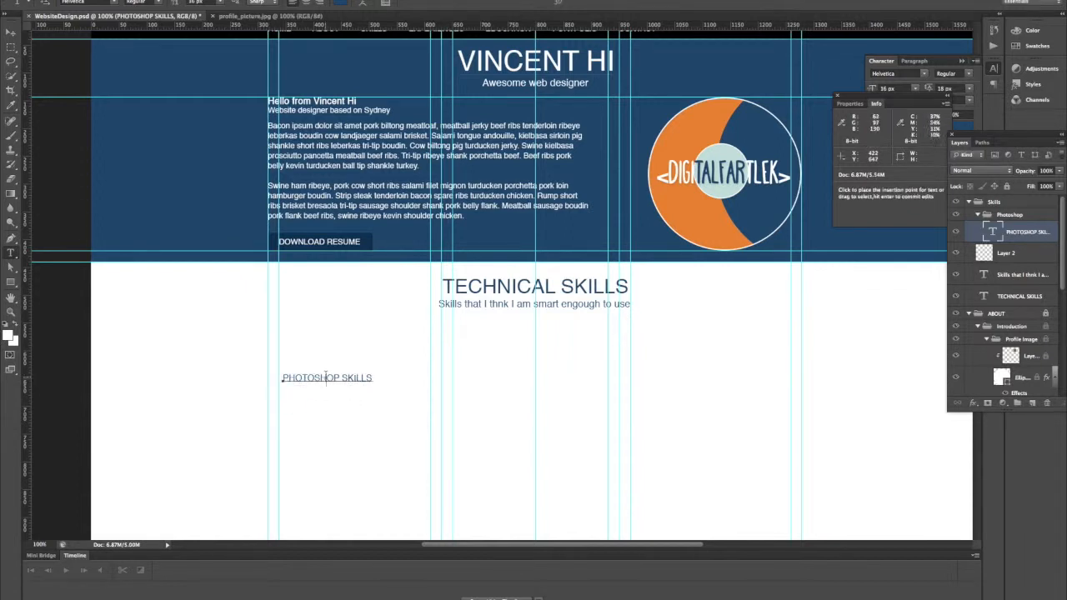
Apply faux bold to the whole PHOTOSHOP SKILLS title.
{"action": "triple_click", "coordinate": [325, 377]}
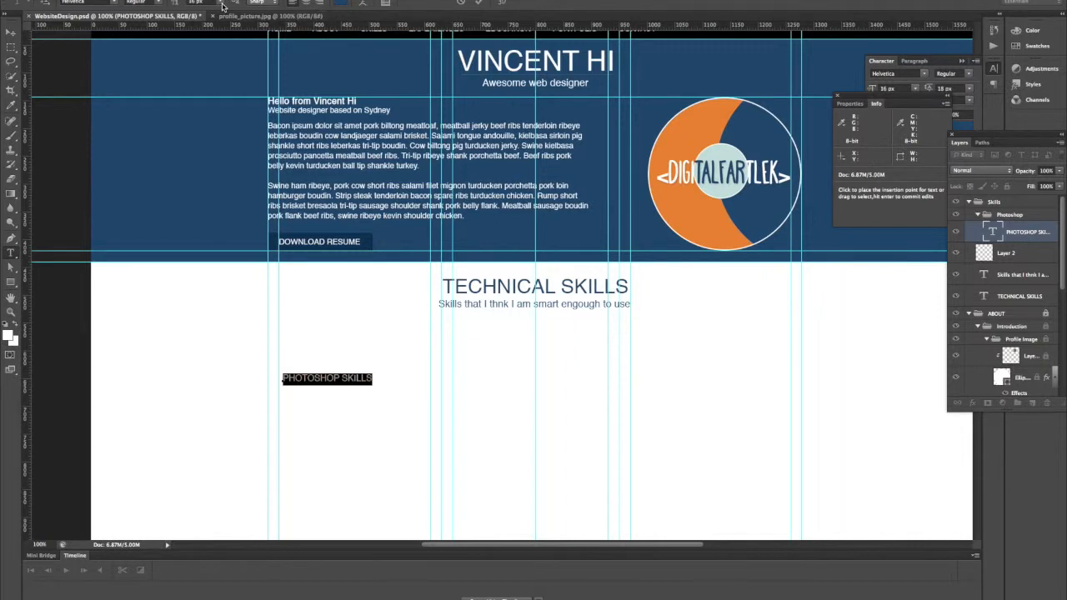
{"action": "left_click", "coordinate": [950, 64]}
{"action": "left_click", "coordinate": [875, 142]}
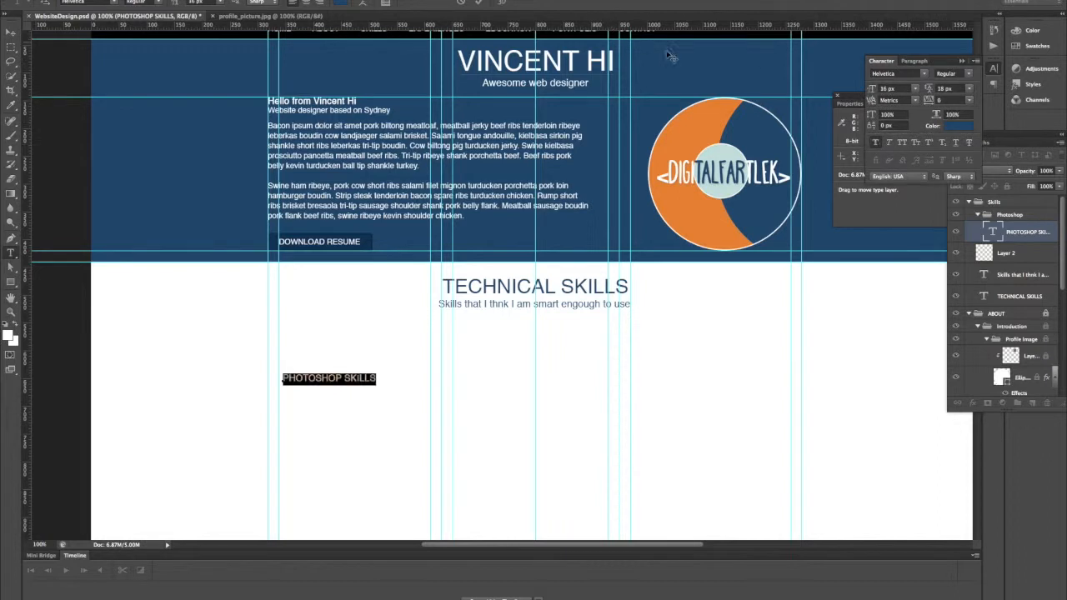
Move the PHOTOSHOP SKILLS title slightly down and left so it starts at the first column's inner guide.
{"action": "left_click", "coordinate": [480, 5]}
{"action": "key", "text": "v"}
{"action": "left_click_drag", "start_coordinate": [508, 130], "coordinate": [510, 146]}
{"action": "key", "text": "Left"}
{"action": "key", "text": "Left"}
{"action": "key", "text": "Left"}
{"action": "key", "text": "Left"}
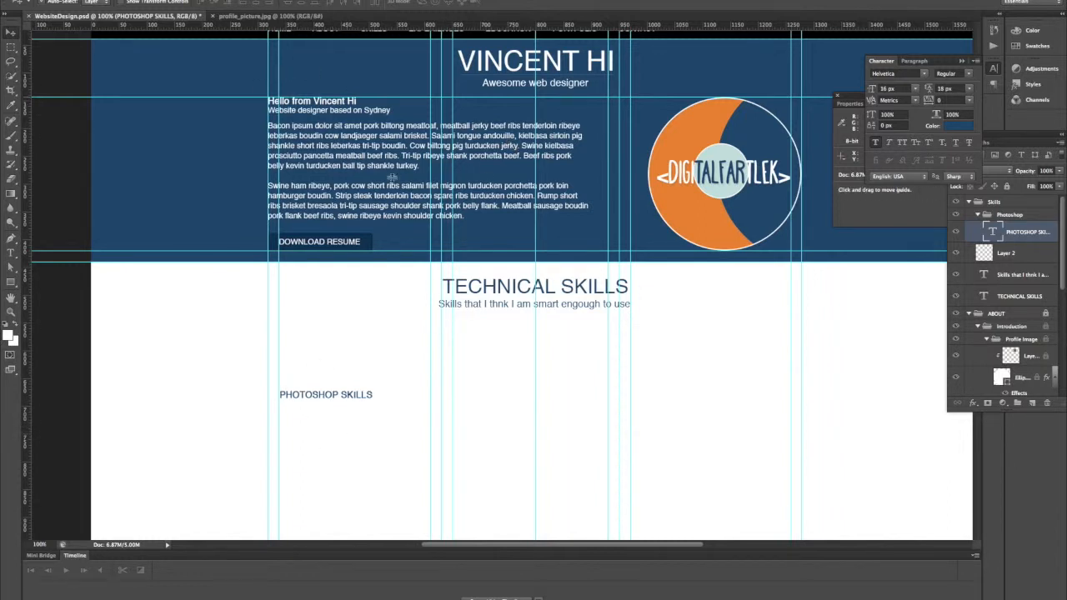
Place a vertical guide at the centre of the first column's content area, using a transformed selection as reference, and save the document.
{"action": "key", "text": "m"}
{"action": "left_click_drag", "start_coordinate": [300, 365], "coordinate": [430, 461]}
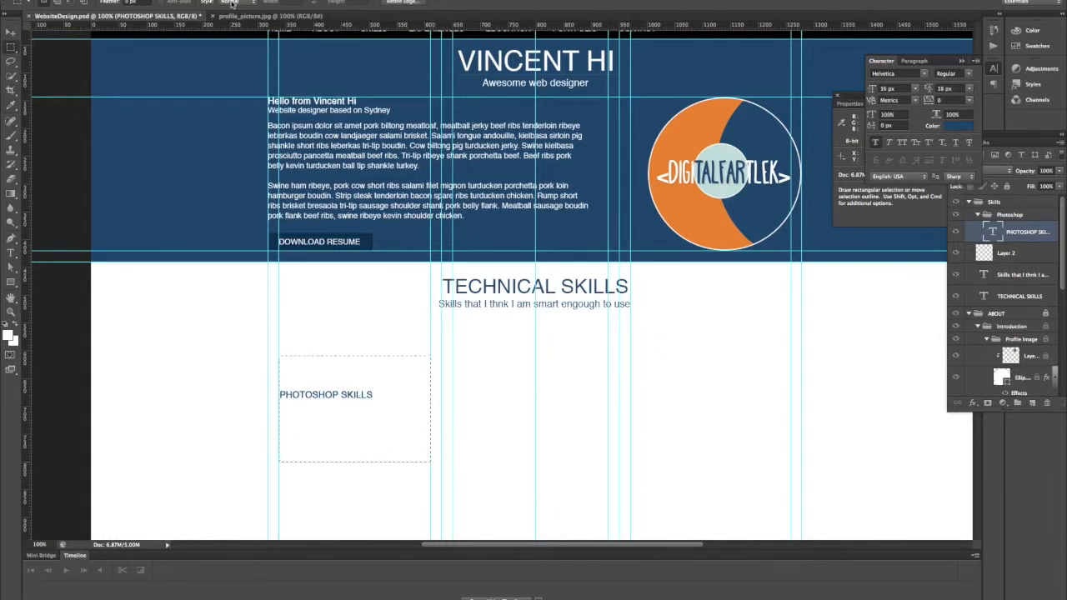
{"action": "left_click", "coordinate": [230, 0]}
{"action": "left_click", "coordinate": [275, 166]}
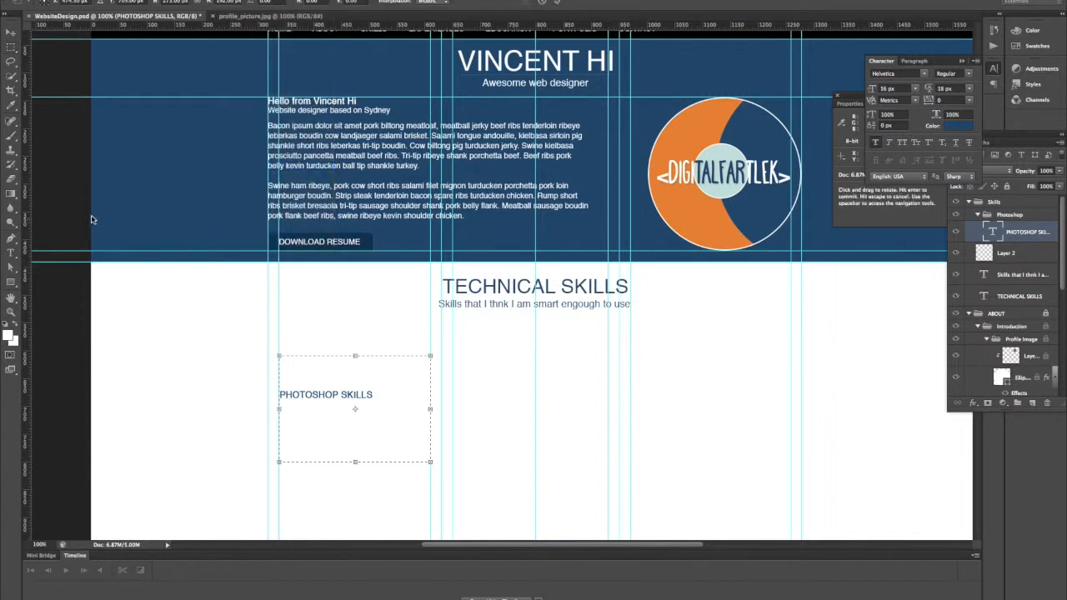
{"action": "left_click_drag", "start_coordinate": [32, 219], "coordinate": [355, 227]}
{"action": "key", "text": "Return"}
{"action": "key", "text": "ctrl+s"}
{"action": "key", "text": "ctrl+d"}
Set the PHOTOSHOP SKILLS title's text alignment to centred.
{"action": "key", "text": "t"}
{"action": "left_click", "coordinate": [325, 394]}
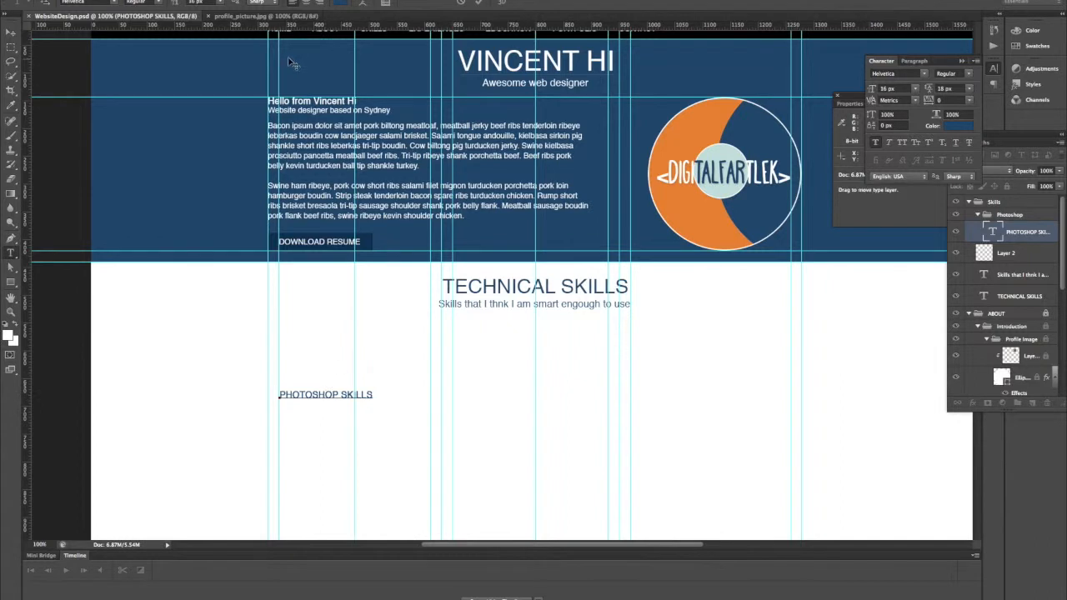
{"action": "left_click", "coordinate": [306, 4]}
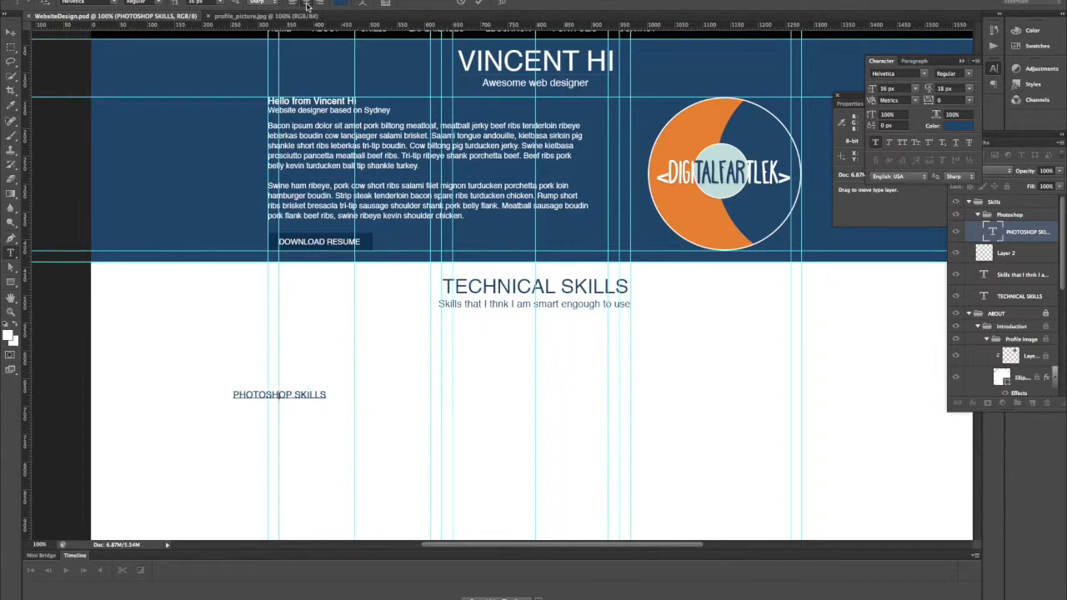
{"action": "left_click", "coordinate": [478, 5]}
Move the PHOTOSHOP SKILLS title right until it is centred on the first column's middle guide.
{"action": "key", "text": "v"}
{"action": "key", "text": "Right"}
{"action": "key", "text": "Right"}
{"action": "key", "text": "Right"}
{"action": "key", "text": "Right"}
{"action": "key", "text": "Right"}
{"action": "key", "text": "Right"}
{"action": "key", "text": "Right"}
{"action": "key", "text": "Right"}
{"action": "key", "text": "Right"}
{"action": "key", "text": "Right"}
{"action": "key", "text": "Right"}
{"action": "key", "text": "Right"}
{"action": "key", "text": "Right"}
{"action": "key", "text": "Right"}
{"action": "key", "text": "Right"}
{"action": "key", "text": "Right"}
{"action": "key", "text": "Right"}
{"action": "key", "text": "Right"}
{"action": "key", "text": "Right"}
{"action": "key", "text": "Right"}
{"action": "key", "text": "ctrl+t"}
{"action": "key", "text": "Right"}
{"action": "key", "text": "Right"}
{"action": "key", "text": "Right"}
{"action": "key", "text": "Right"}
{"action": "key", "text": "Right"}
{"action": "key", "text": "Right"}
{"action": "key", "text": "Right"}
{"action": "key", "text": "Right"}
{"action": "key", "text": "Right"}
{"action": "key", "text": "Right"}
{"action": "key", "text": "Right"}
{"action": "key", "text": "Right"}
{"action": "key", "text": "Right"}
{"action": "key", "text": "Right"}
{"action": "key", "text": "Right"}
{"action": "key", "text": "Right"}
{"action": "key", "text": "Right"}
{"action": "key", "text": "Right"}
{"action": "key", "text": "Right"}
{"action": "key", "text": "Right"}
{"action": "key", "text": "Right"}
{"action": "key", "text": "Right"}
{"action": "key", "text": "Return"}
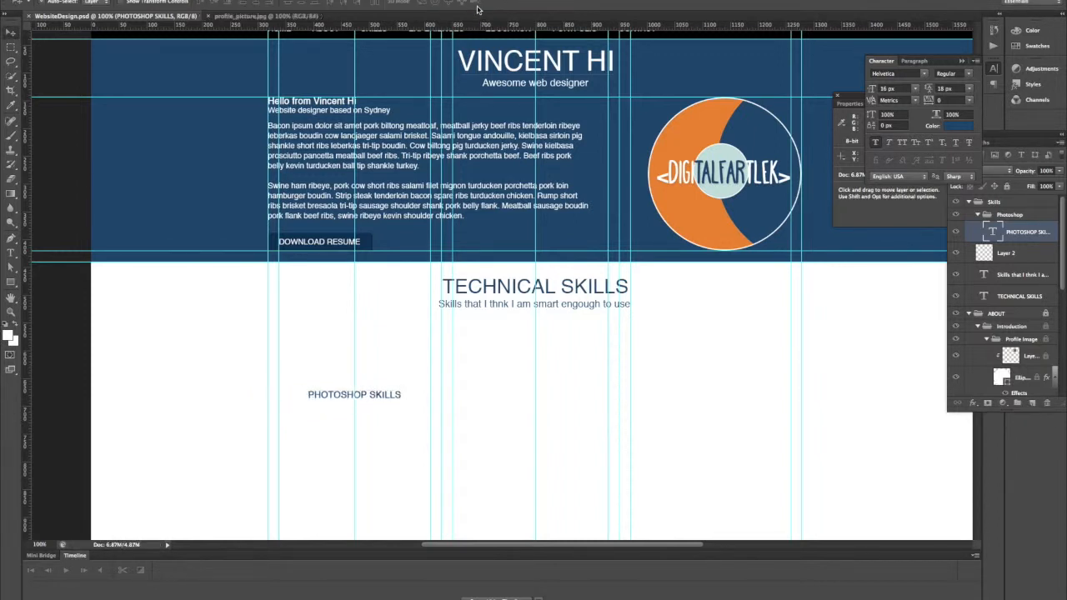
Move the PHOTOSHOP SKILLS title down 20 px.
{"action": "scroll", "coordinate": [320, 233], "scroll_direction": "down", "scroll_amount": 1}
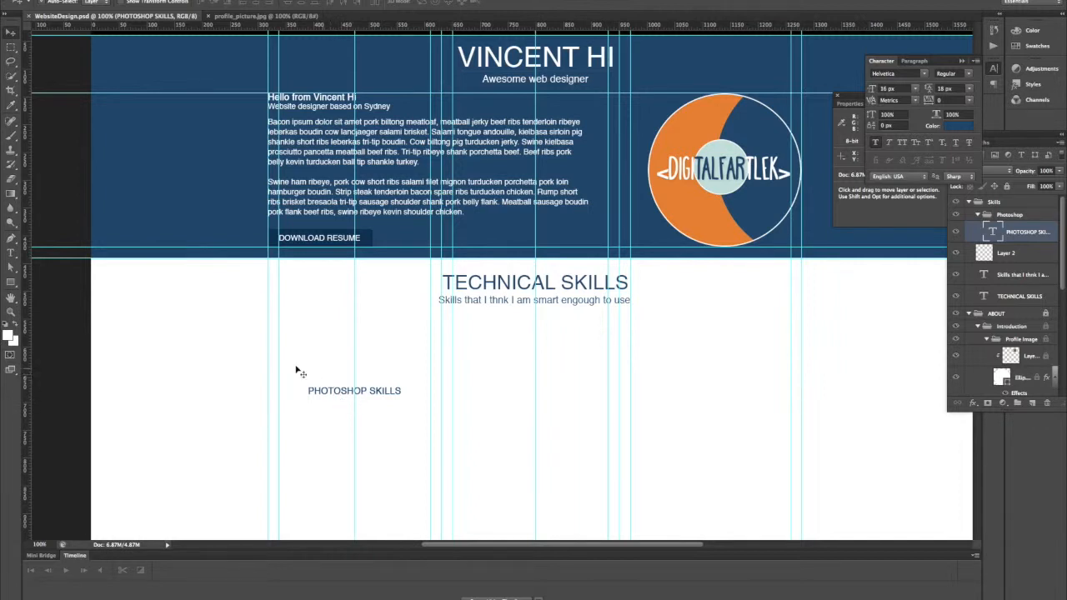
{"action": "key", "text": "t"}
{"action": "left_click", "coordinate": [354, 391]}
{"action": "key", "text": "super+Return"}
{"action": "key", "text": "v"}
{"action": "key", "text": "shift+Down"}
{"action": "key", "text": "shift+Down"}
{"action": "key", "text": "shift+Up"}
{"action": "key", "text": "shift+Down"}
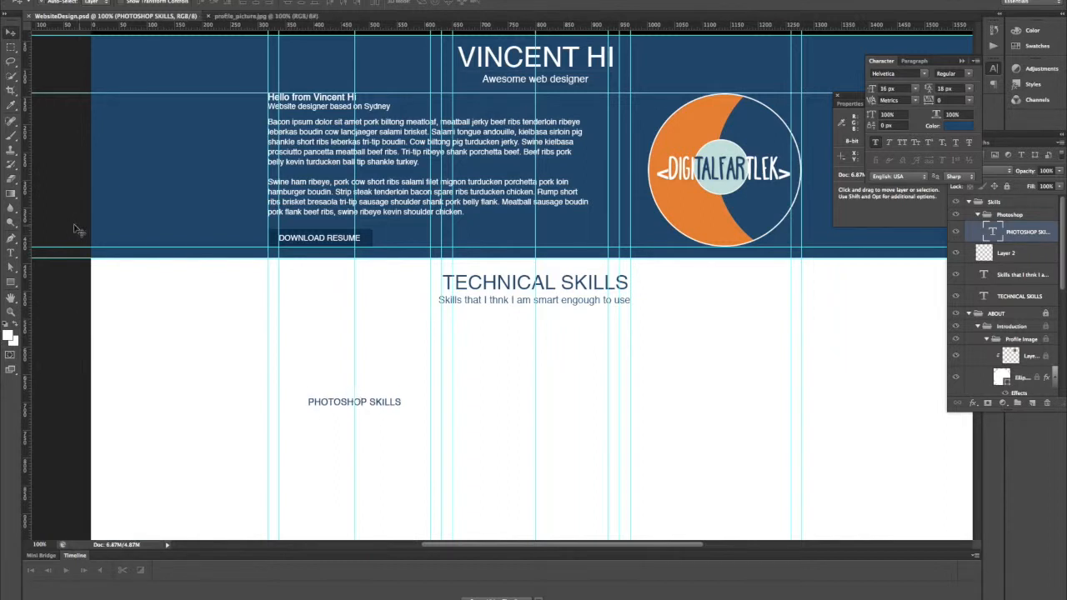
Draw a blue circle about 154 px wide with the Ellipse tool, just above the PHOTOSHOP SKILLS title.
{"action": "left_click", "coordinate": [12, 282]}
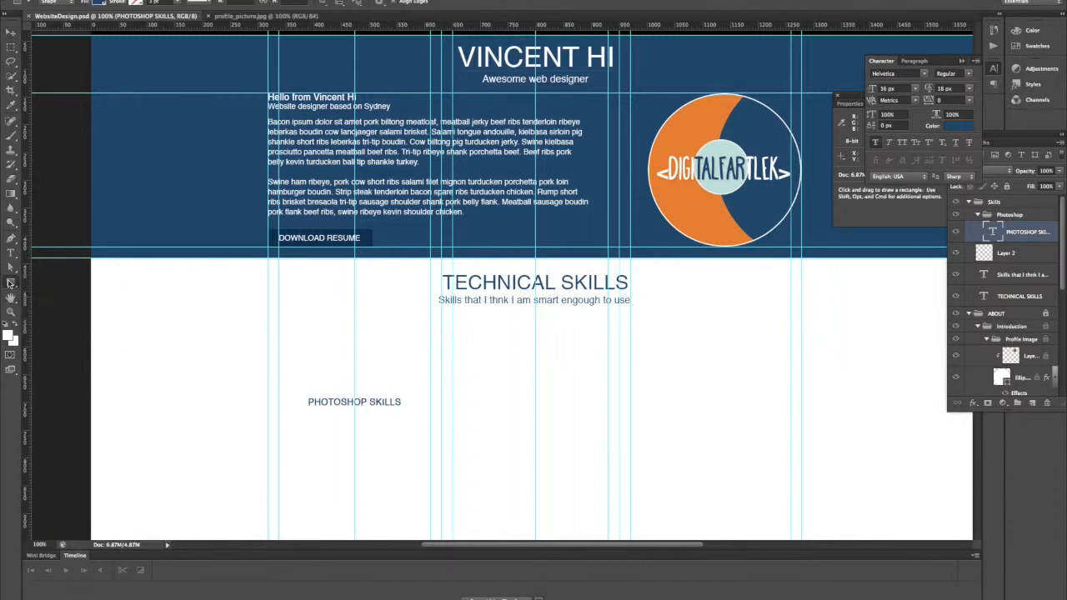
{"action": "left_click", "coordinate": [11, 283]}
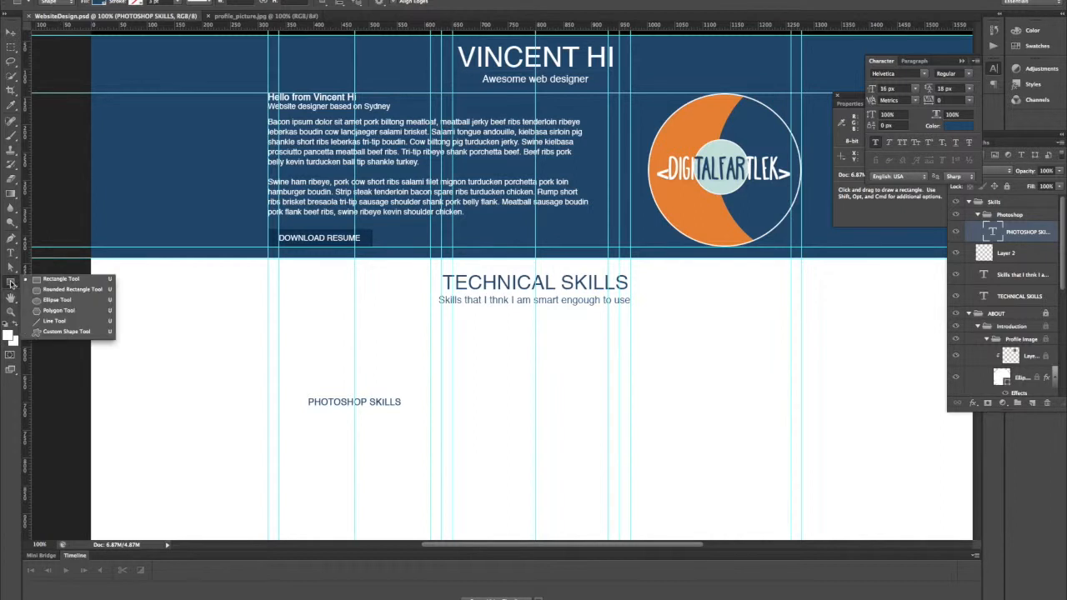
{"action": "left_click", "coordinate": [52, 300]}
{"action": "left_click_drag", "start_coordinate": [324, 312], "coordinate": [405, 390]}
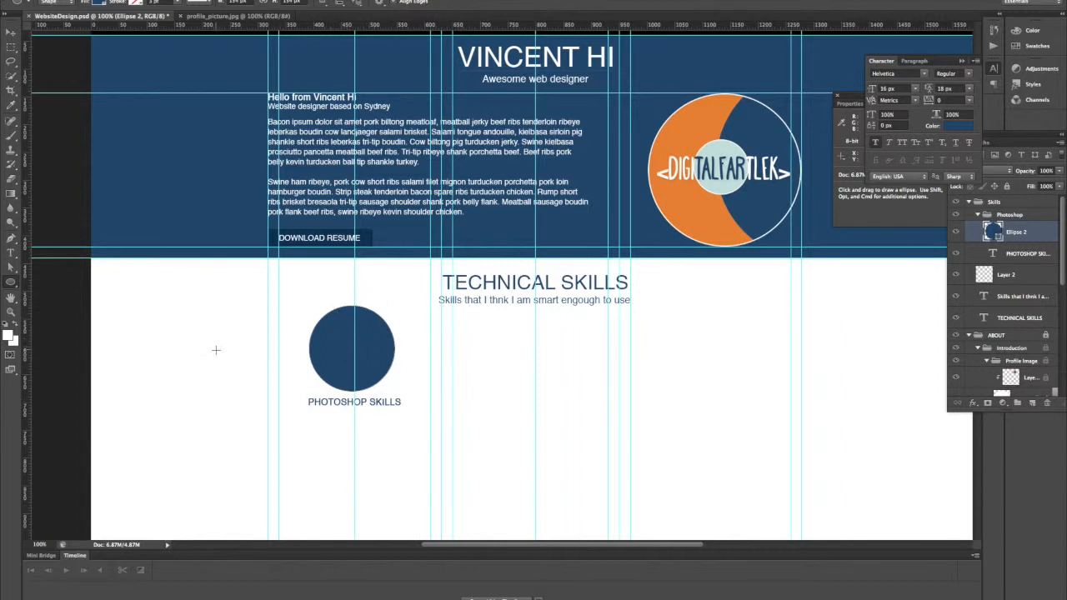
Place a horizontal guide about 30 px below the Technical Skills subtitle, using a rectangular selection to measure the gap.
{"action": "key", "text": "m"}
{"action": "left_click_drag", "start_coordinate": [415, 261], "coordinate": [325, 175]}
{"action": "left_click", "coordinate": [11, 311]}
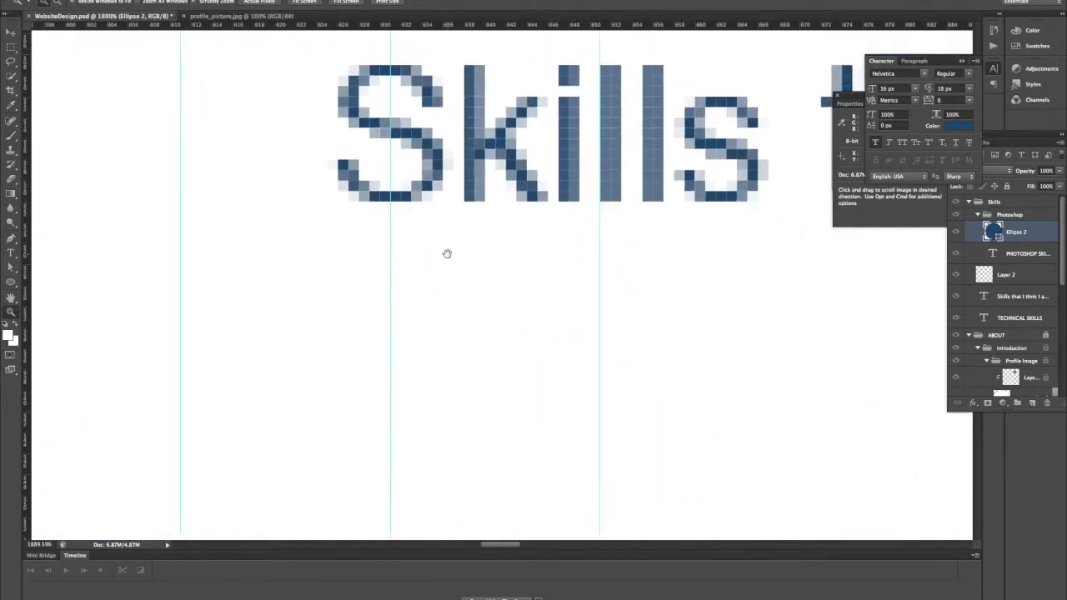
{"action": "key", "text": "m"}
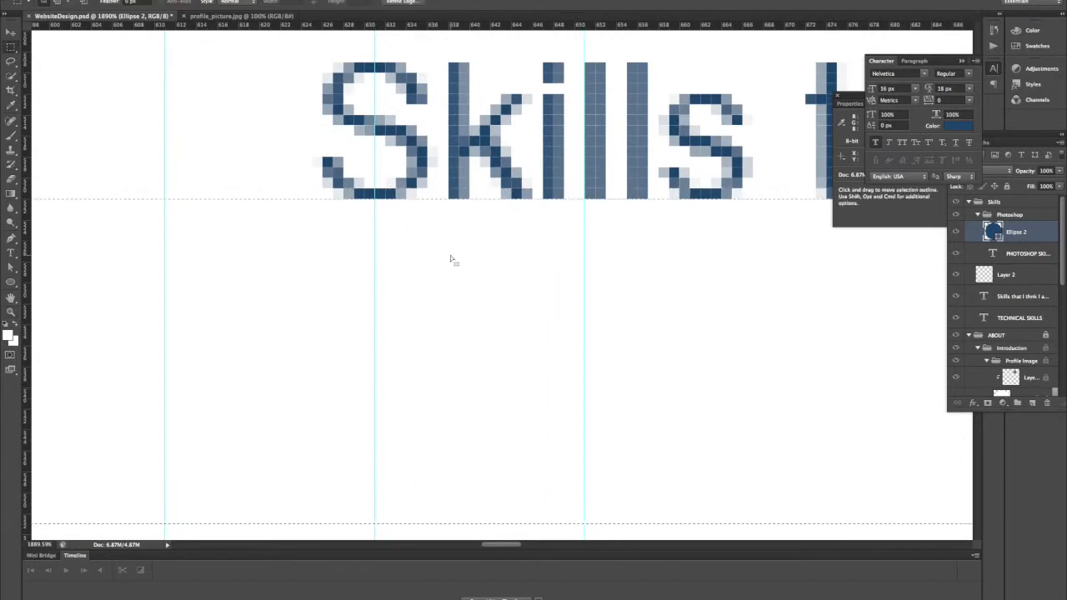
{"action": "double_click", "coordinate": [11, 311]}
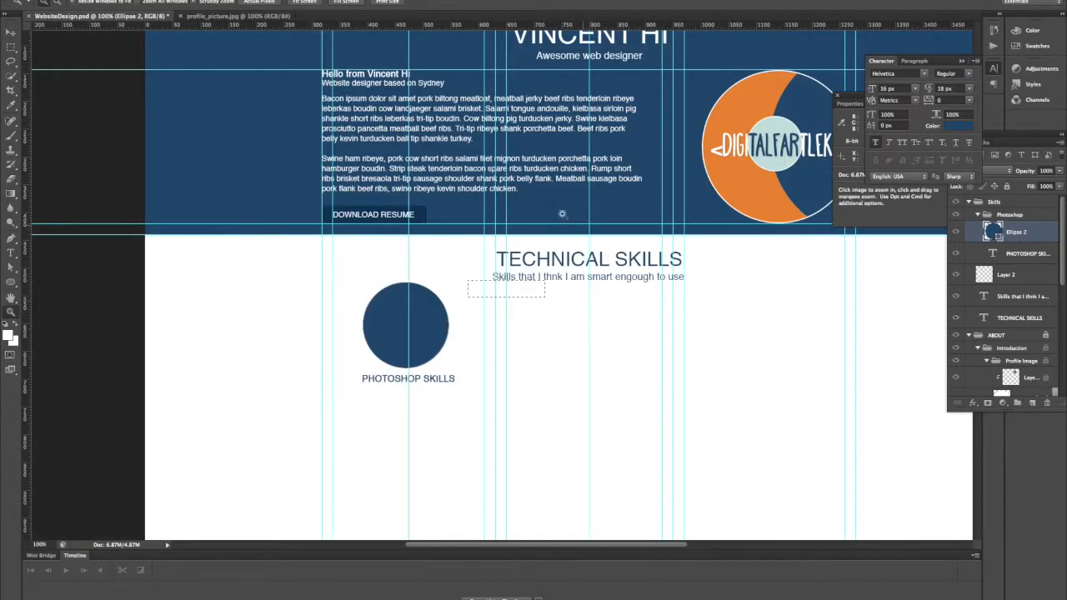
{"action": "left_click_drag", "start_coordinate": [503, 24], "coordinate": [501, 295]}
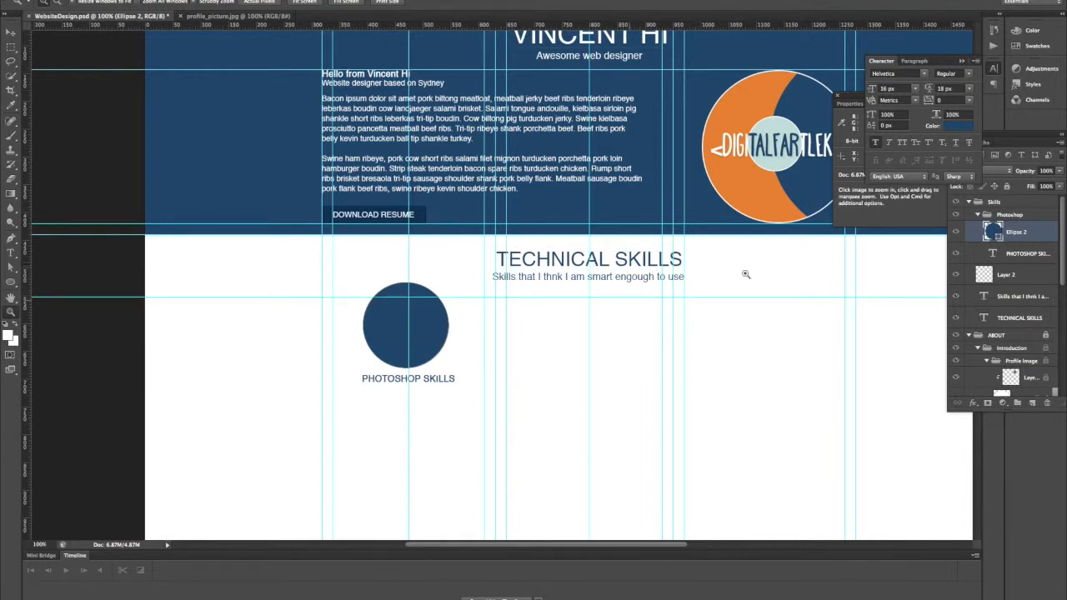
Move the whole Photoshop layer group down until the circle's upper edge meets the new horizontal guide.
{"action": "left_click", "coordinate": [1009, 217]}
{"action": "key", "text": "v"}
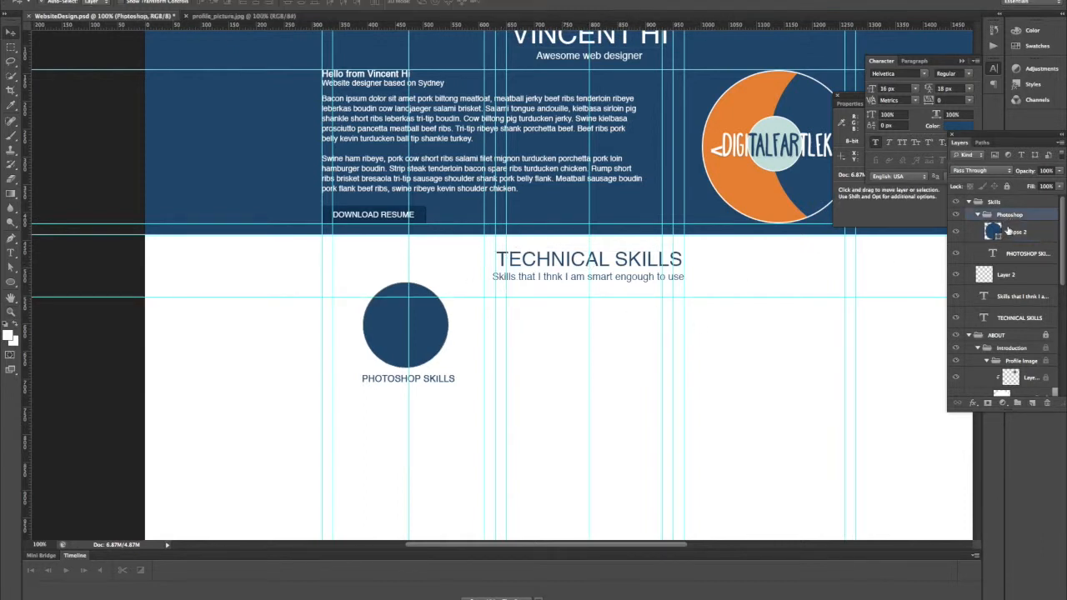
{"action": "key", "text": "shift+Down"}
{"action": "key", "text": "shift+Down"}
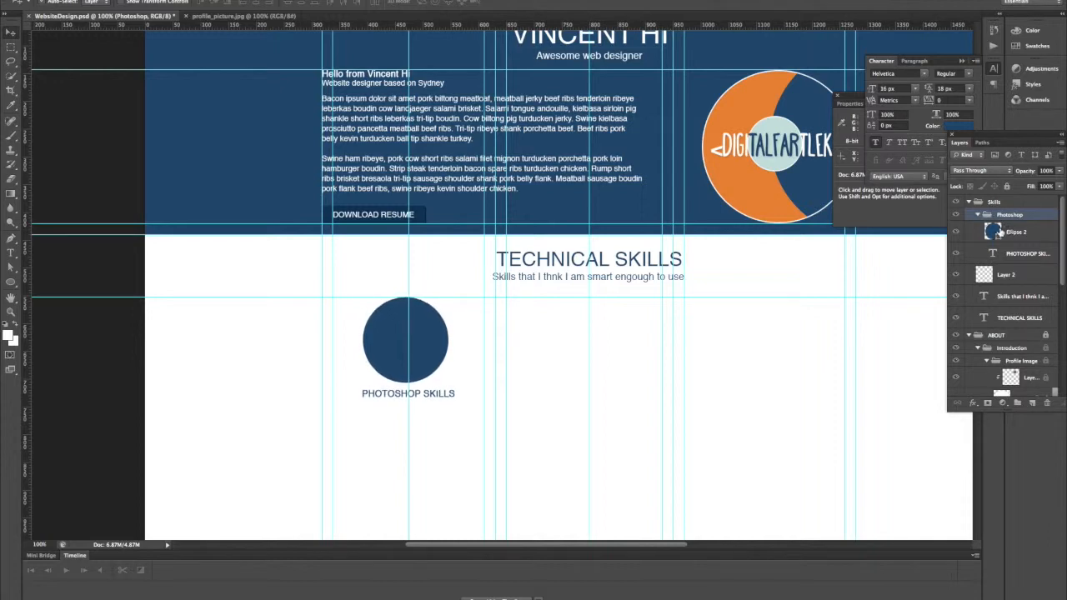
Move the PHOTOSHOP SKILLS title down 10 px to widen the gap below the circle.
{"action": "scroll", "coordinate": [618, 271], "scroll_direction": "up", "scroll_amount": 5}
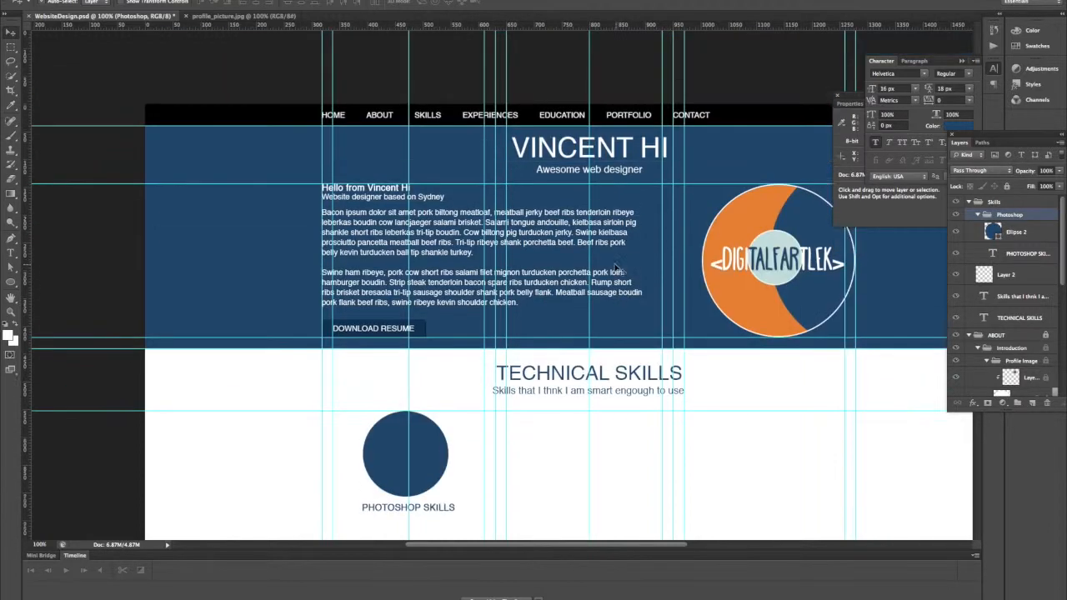
{"action": "scroll", "coordinate": [619, 270], "scroll_direction": "down", "scroll_amount": 2}
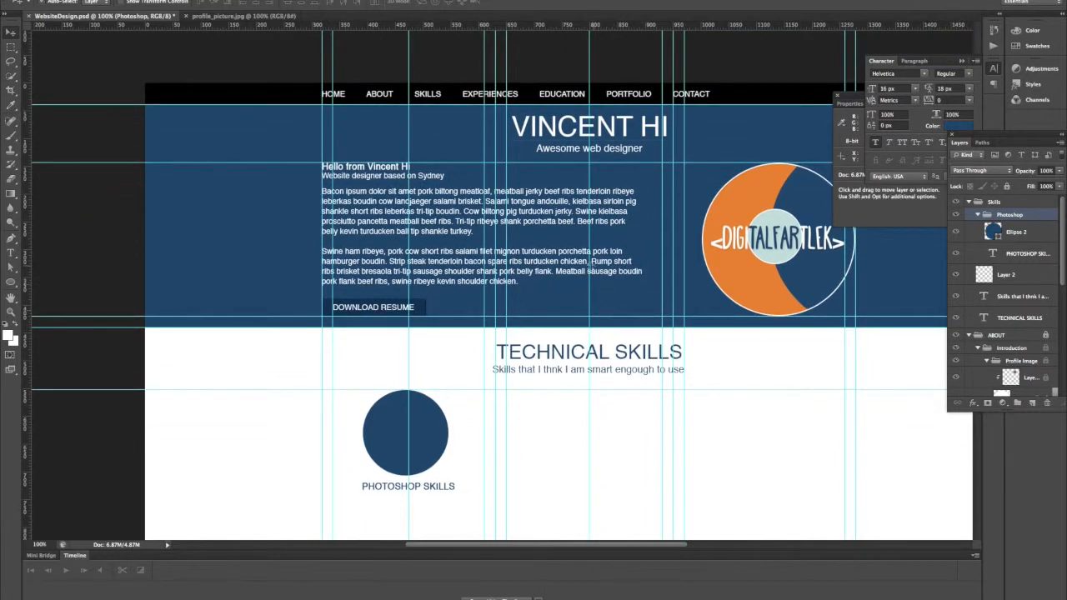
{"action": "scroll", "coordinate": [447, 306], "scroll_direction": "down", "scroll_amount": 1}
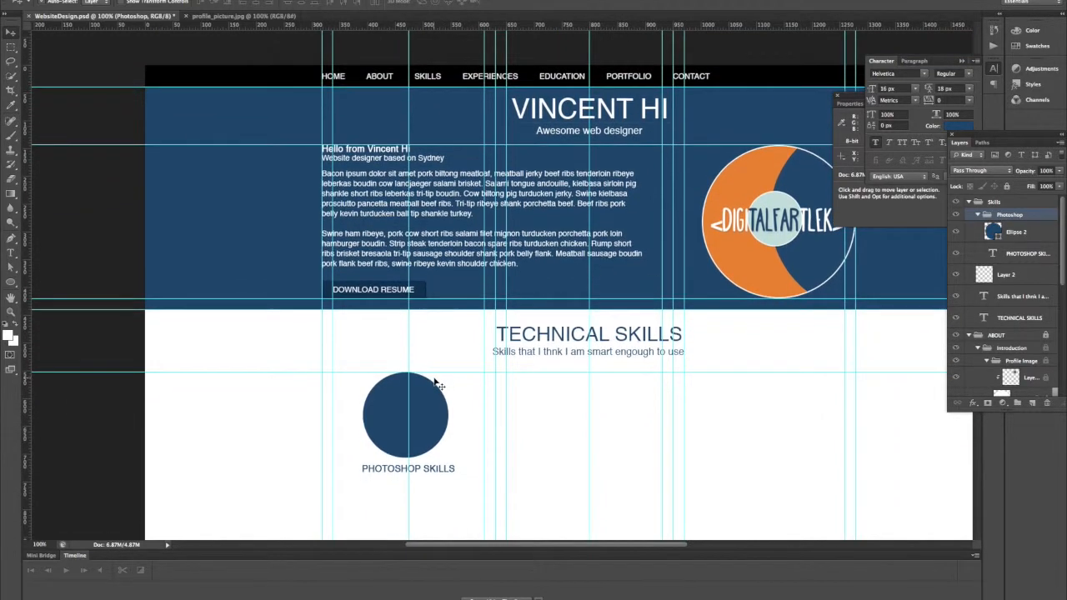
{"action": "scroll", "coordinate": [432, 383], "scroll_direction": "down", "scroll_amount": 1}
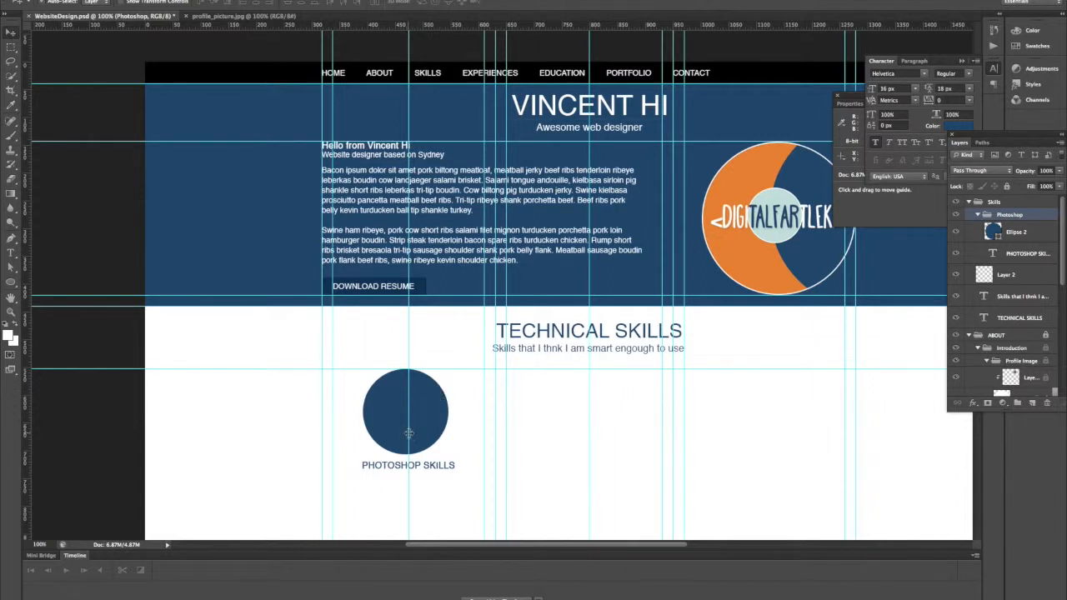
{"action": "scroll", "coordinate": [419, 428], "scroll_direction": "down", "scroll_amount": 2}
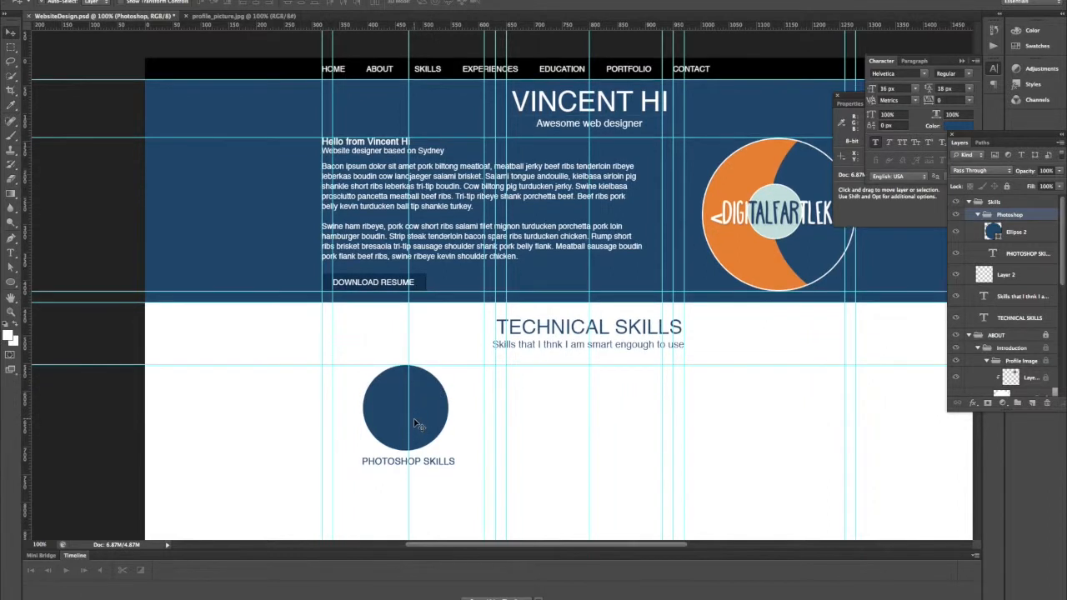
{"action": "left_click", "coordinate": [397, 462]}
{"action": "key", "text": "super+Return"}
{"action": "key", "text": "v"}
{"action": "key", "text": "shift+Down"}
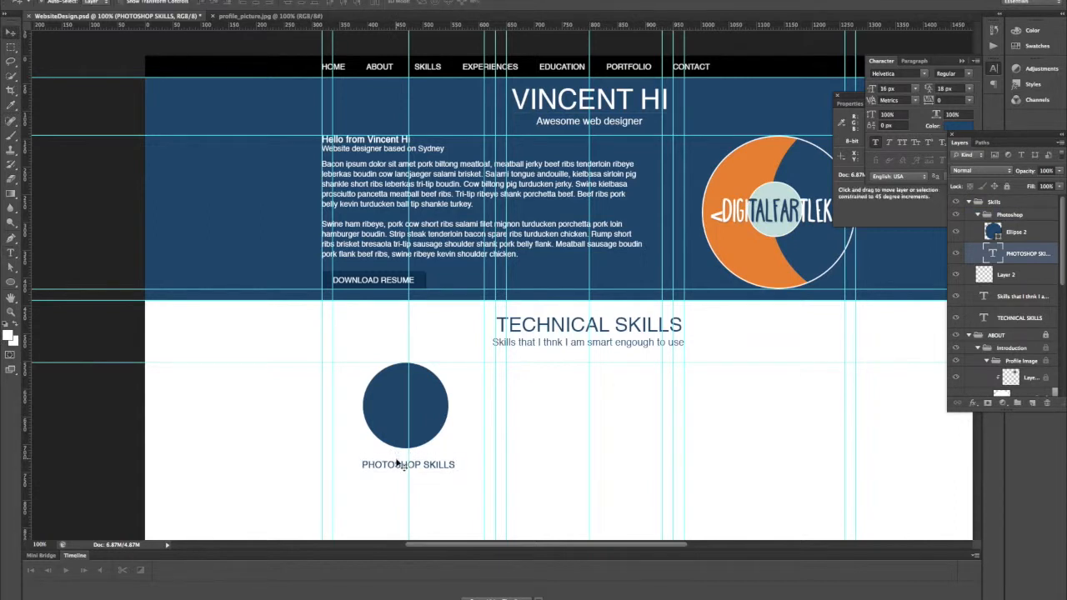
Shift the circle slightly right with Free Transform so its centre sits on the first column's middle guide.
{"action": "left_click", "coordinate": [425, 410]}
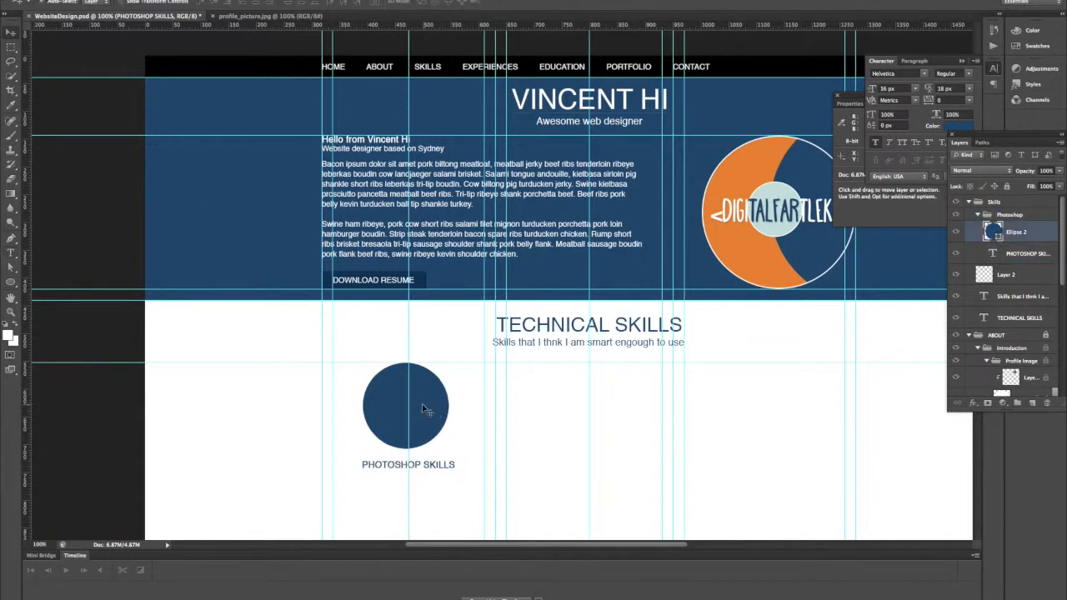
{"action": "key", "text": "super+t"}
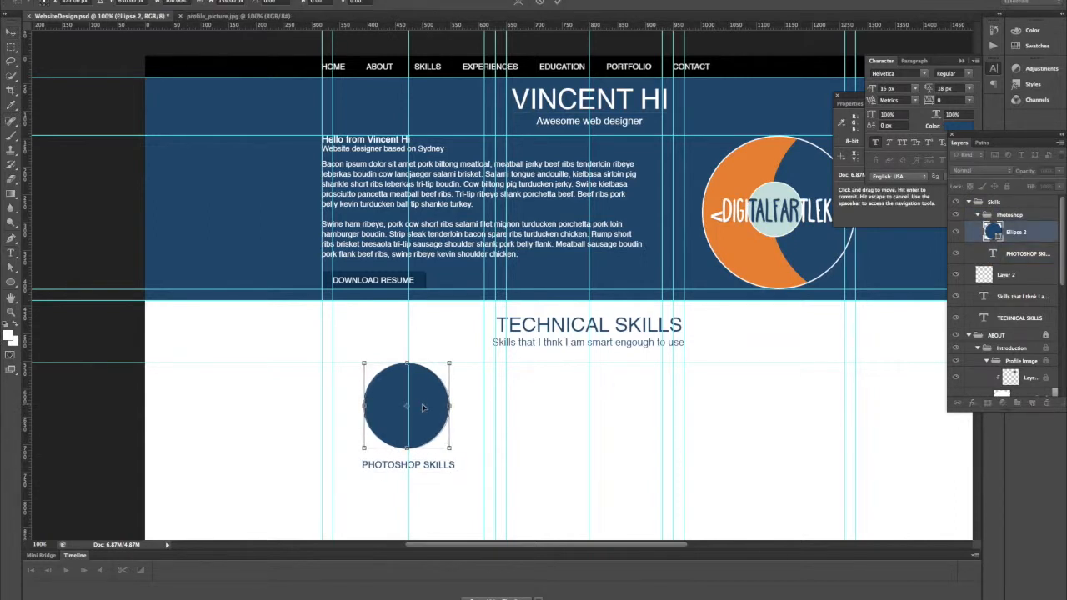
{"action": "key", "text": "Return"}
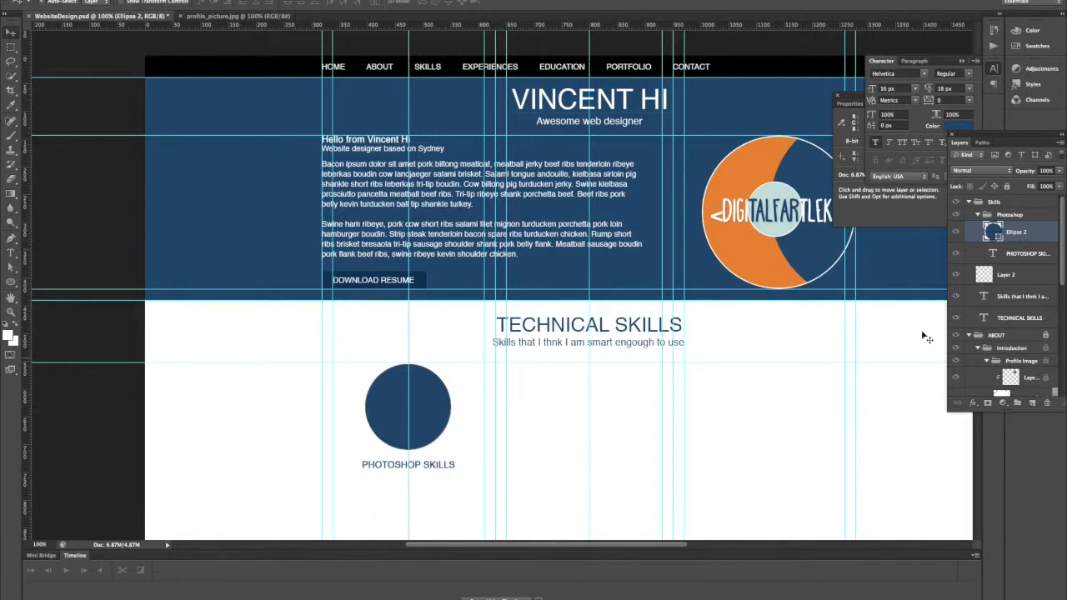
Recolour the circle with the orange sampled from the profile image using the Eyedropper.
{"action": "key", "text": "i"}
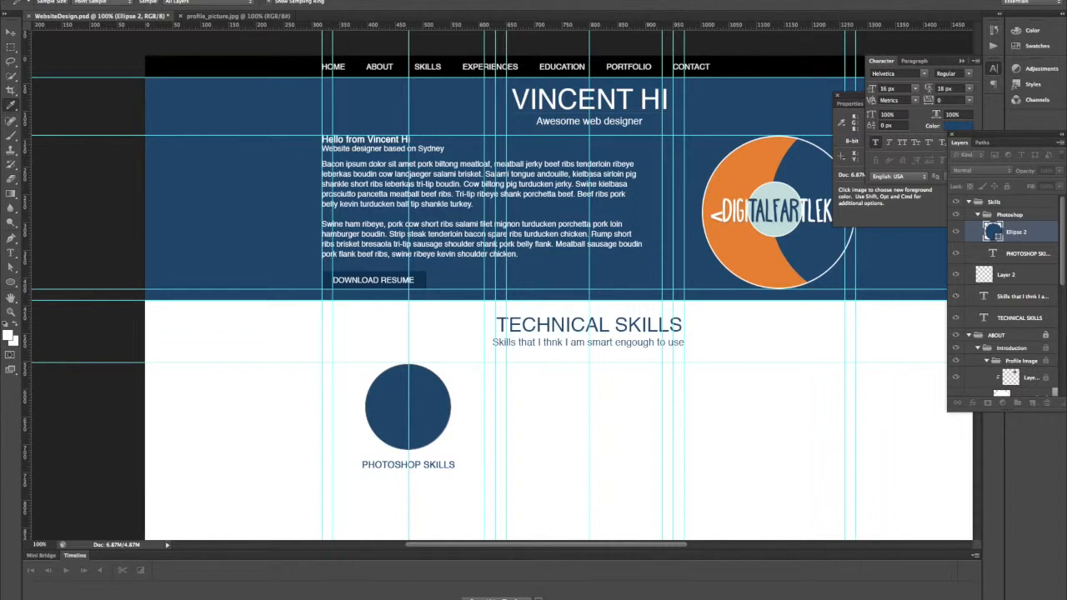
{"action": "key", "text": "v"}
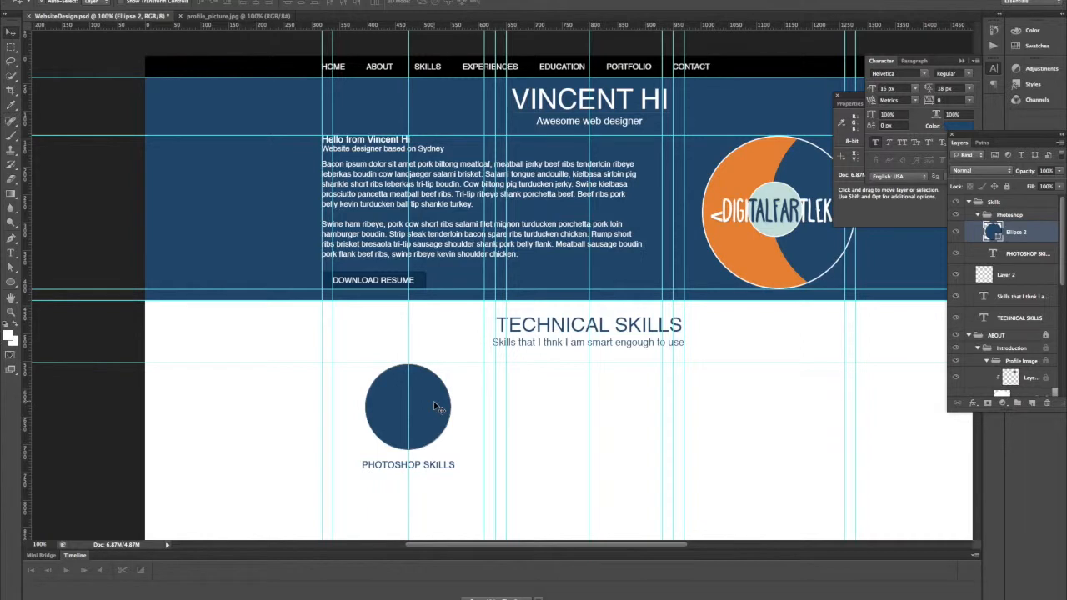
{"action": "key", "text": "i"}
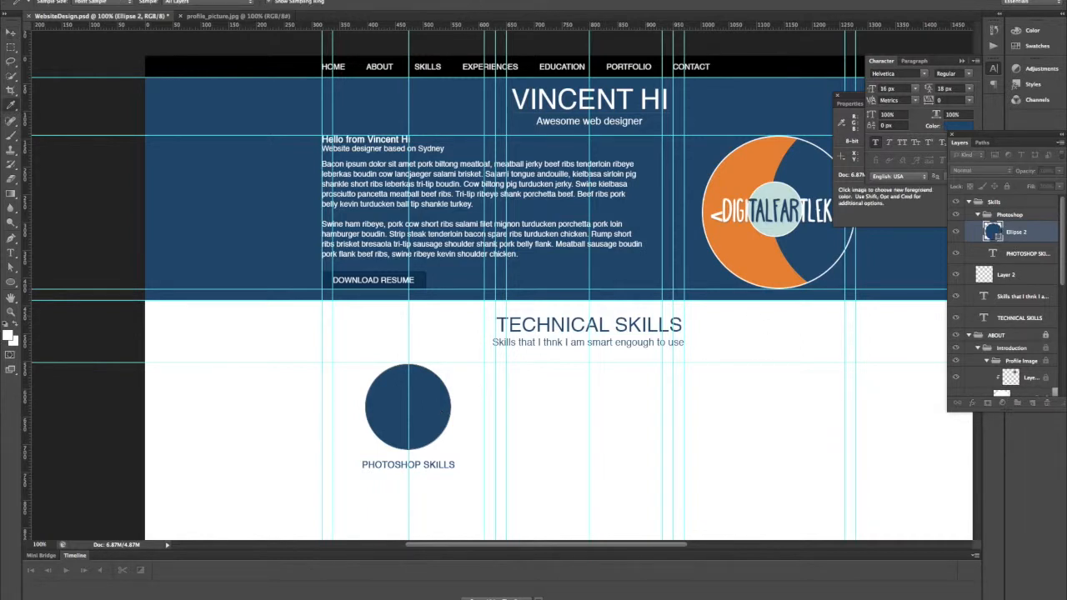
{"action": "left_click", "coordinate": [753, 169]}
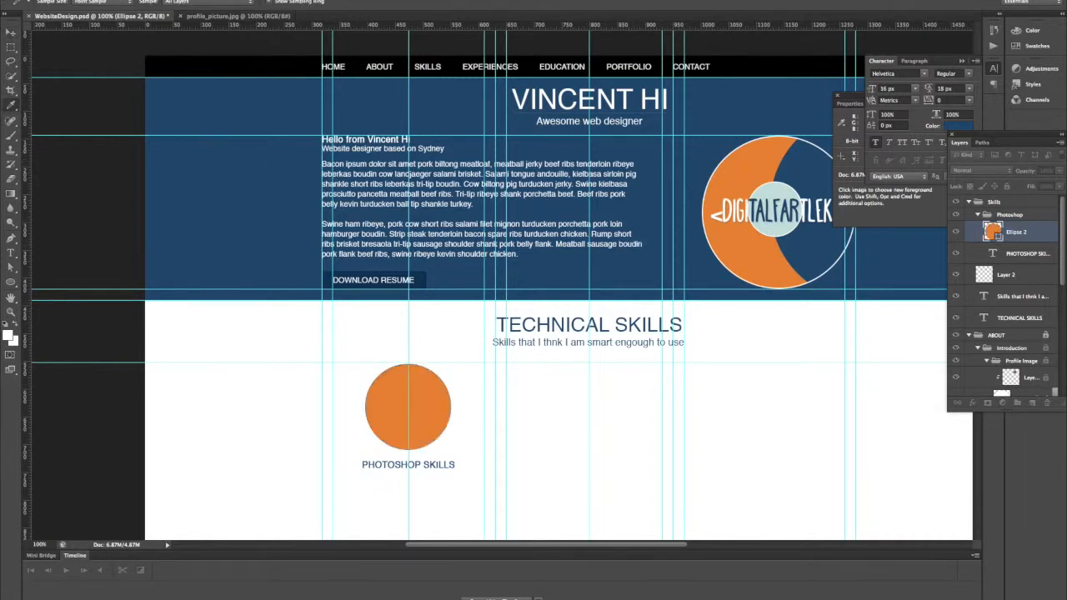
{"action": "key", "text": "v"}
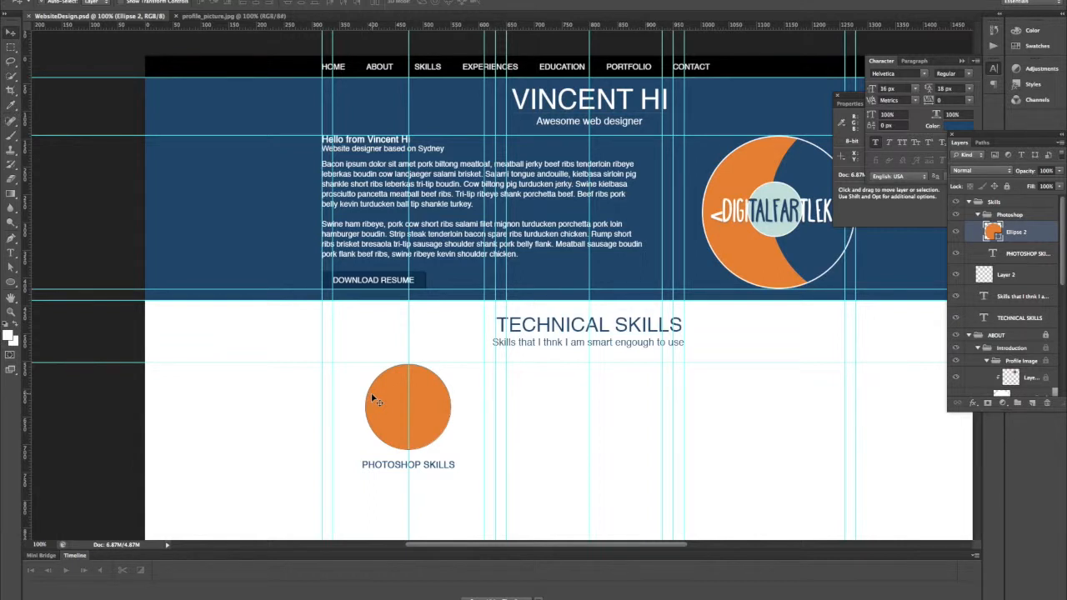
Add a new empty layer above the orange circle in the Photoshop group and choose the Add Anchor Point tool.
{"action": "key", "text": "p"}
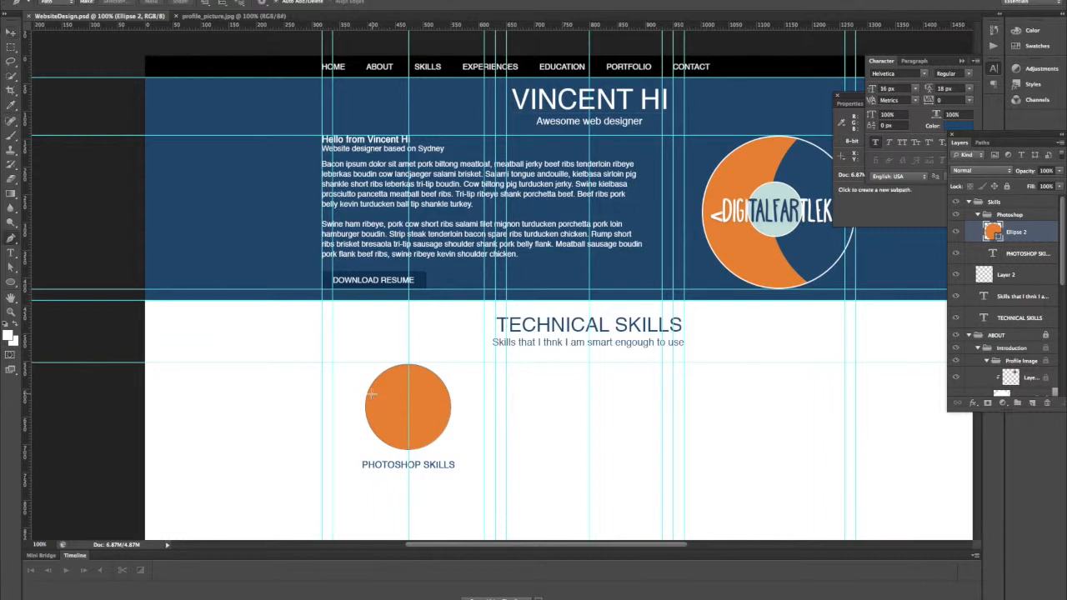
{"action": "left_click", "coordinate": [1033, 403]}
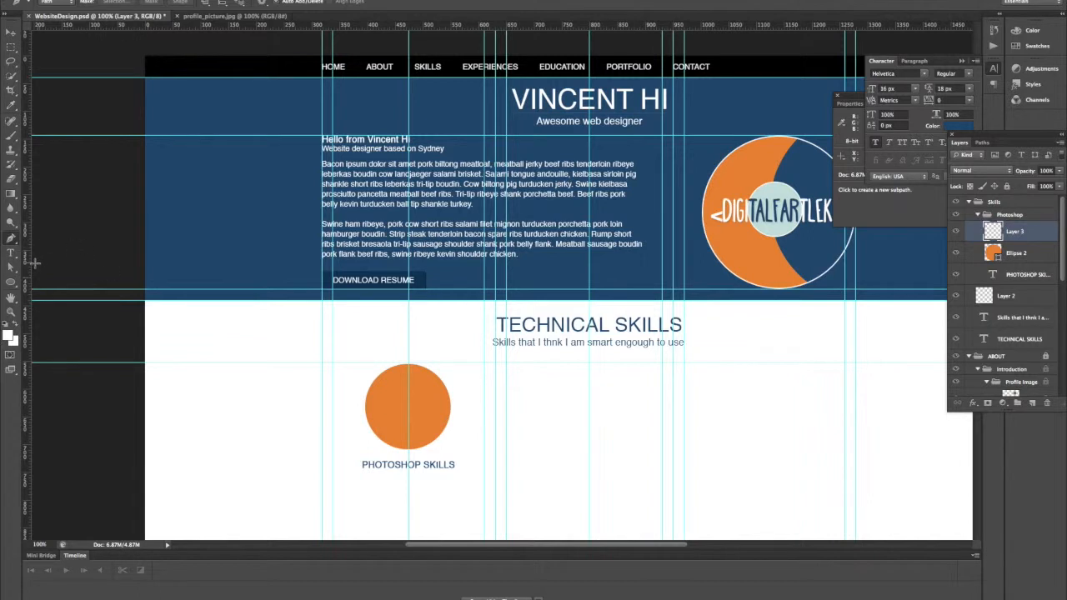
{"action": "left_click", "coordinate": [11, 241]}
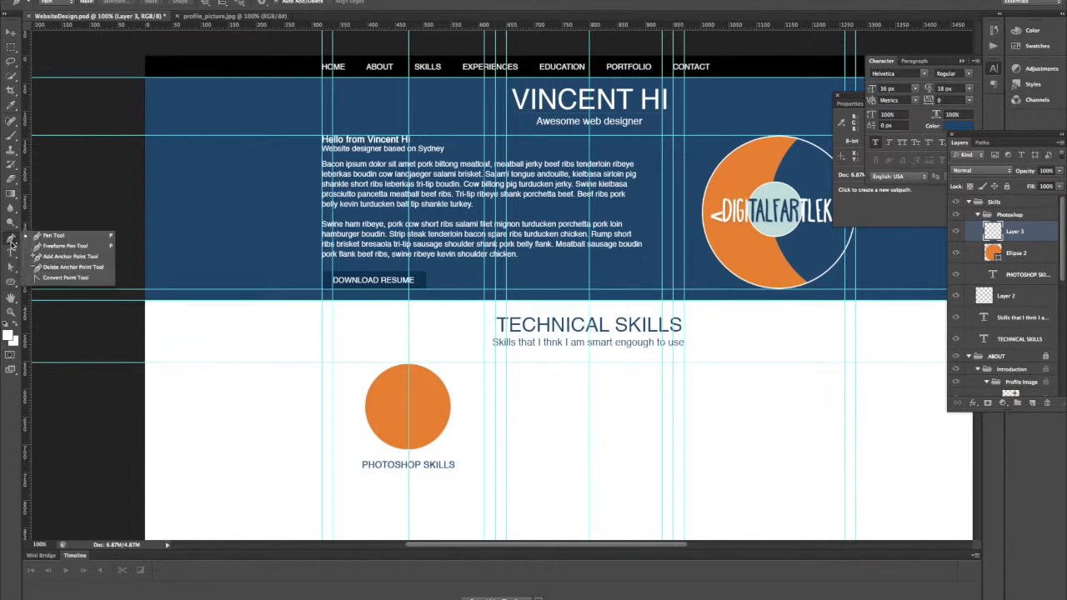
{"action": "left_click", "coordinate": [52, 260]}
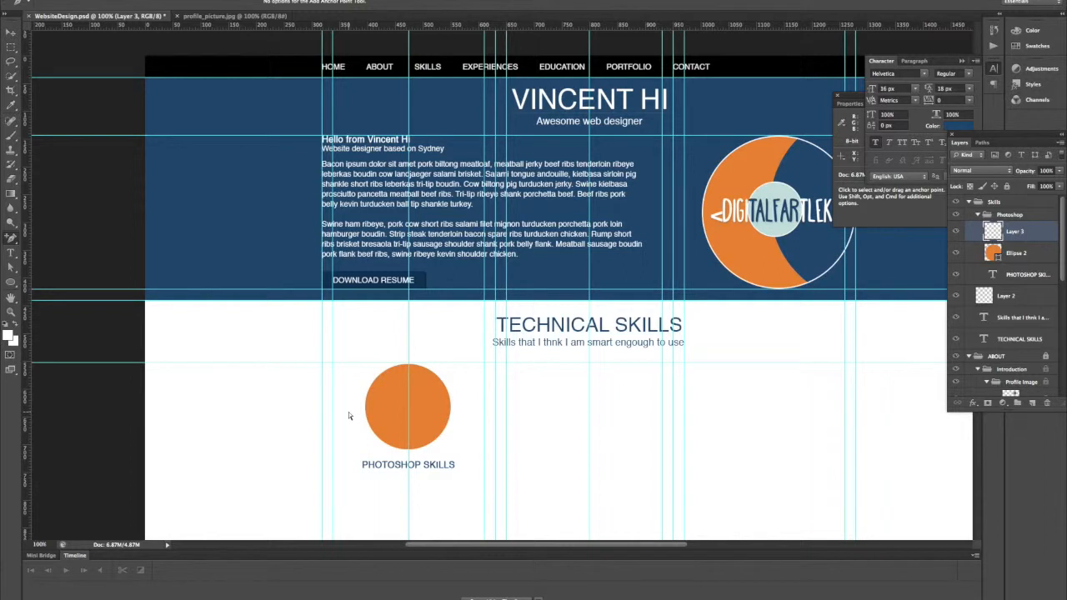
Place a horizontal guide across the orange circle and align it with the circle's centre, using Free Transform to find the midpoint.
{"action": "left_click_drag", "start_coordinate": [422, 27], "coordinate": [429, 411]}
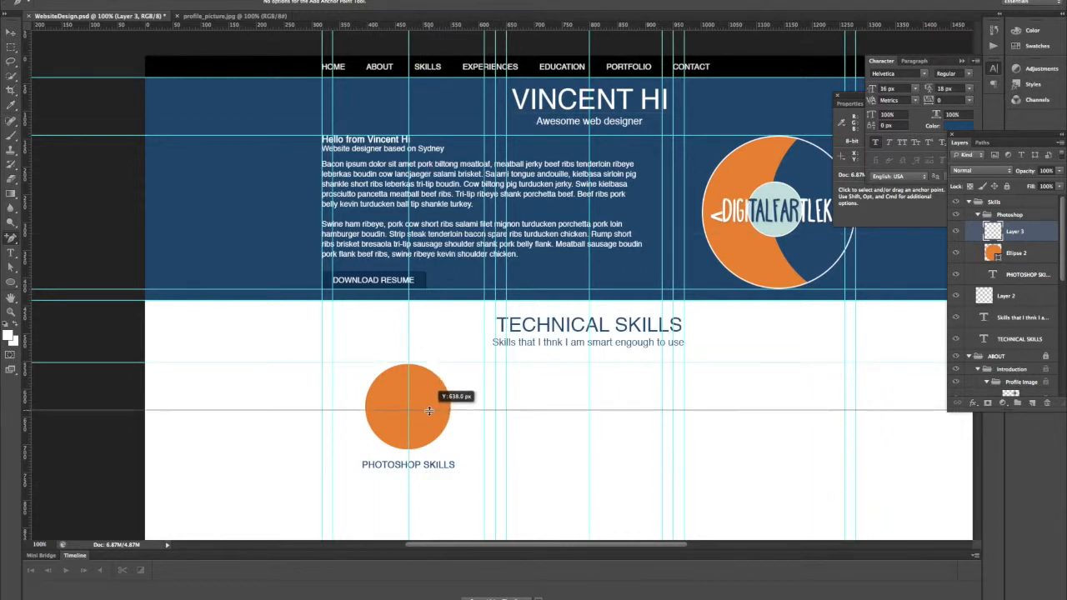
{"action": "key", "text": "v"}
{"action": "left_click", "coordinate": [431, 423]}
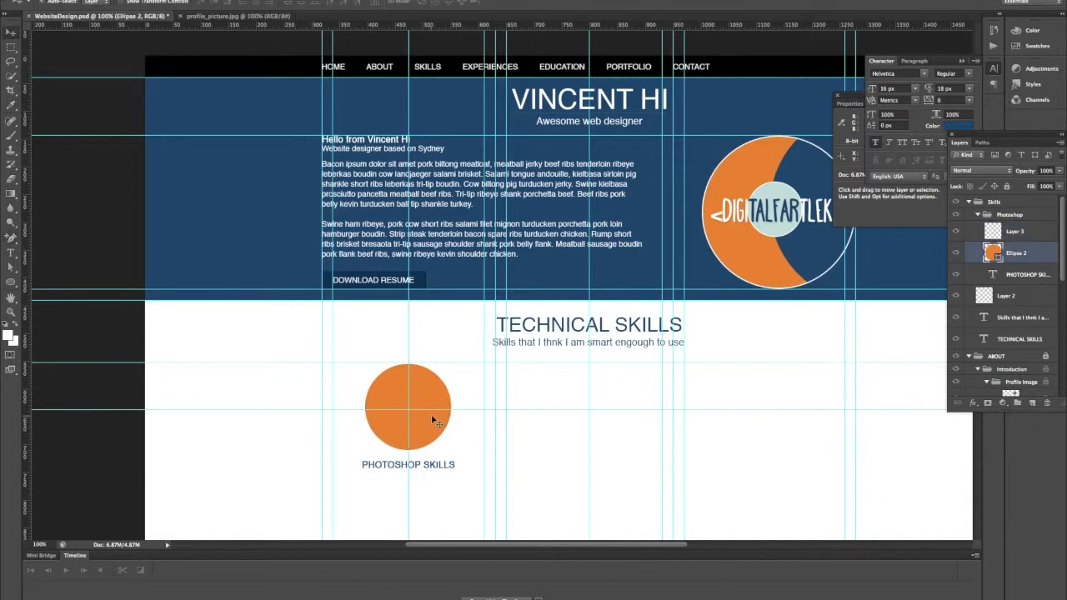
{"action": "key", "text": "ctrl+t"}
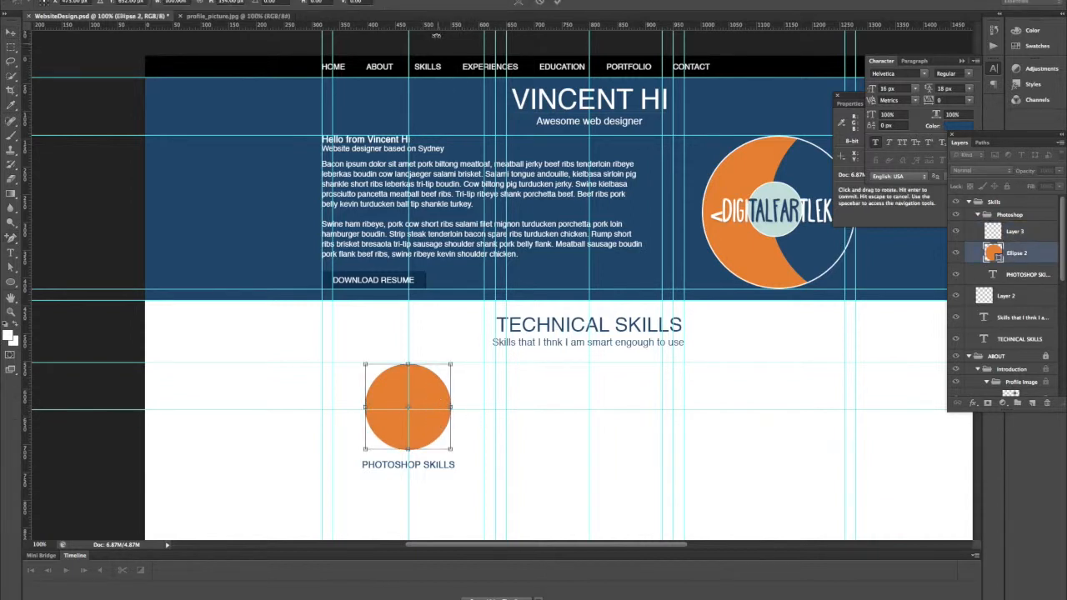
{"action": "left_click_drag", "start_coordinate": [438, 27], "coordinate": [455, 408]}
{"action": "key", "text": "Return"}
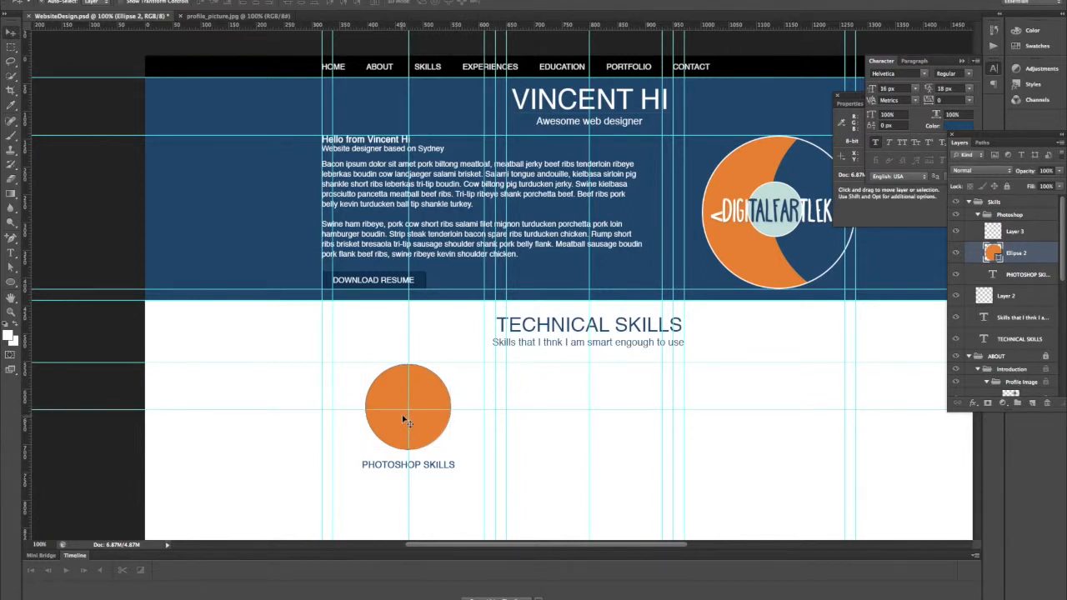
{"action": "left_click_drag", "start_coordinate": [403, 409], "coordinate": [404, 406]}
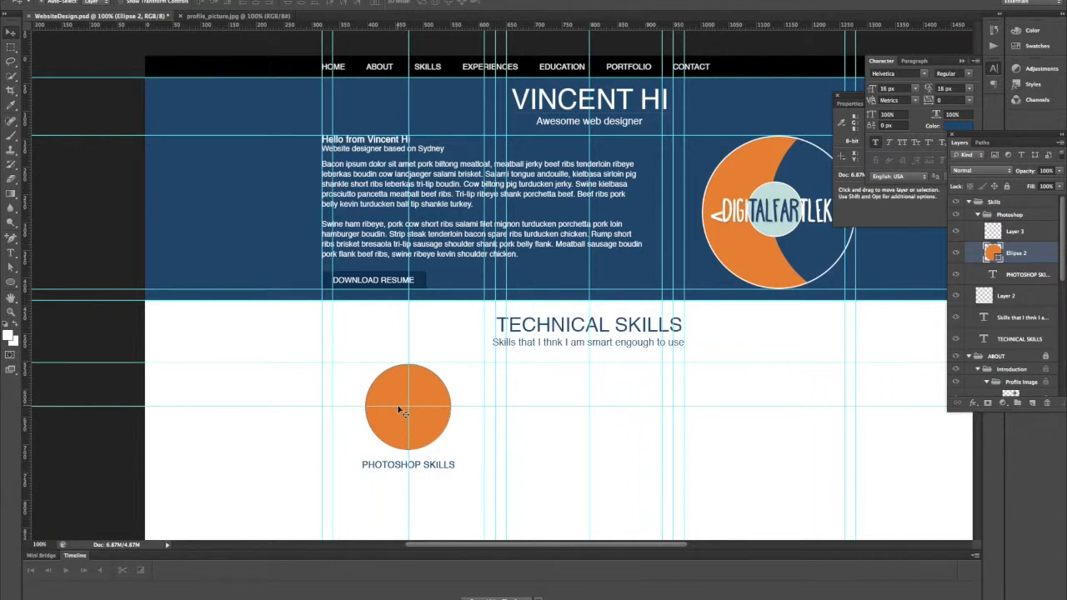
{"action": "left_click_drag", "start_coordinate": [401, 409], "coordinate": [400, 407]}
Duplicate the orange circle layer and fill the copy with the white foreground colour.
{"action": "key", "text": "super+j"}
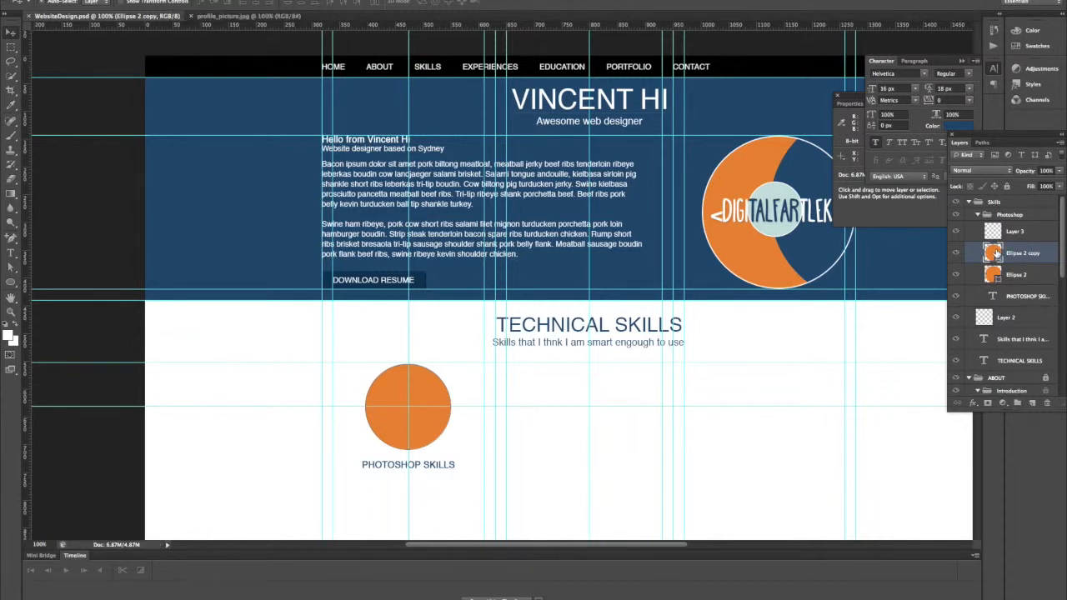
{"action": "key", "text": "i"}
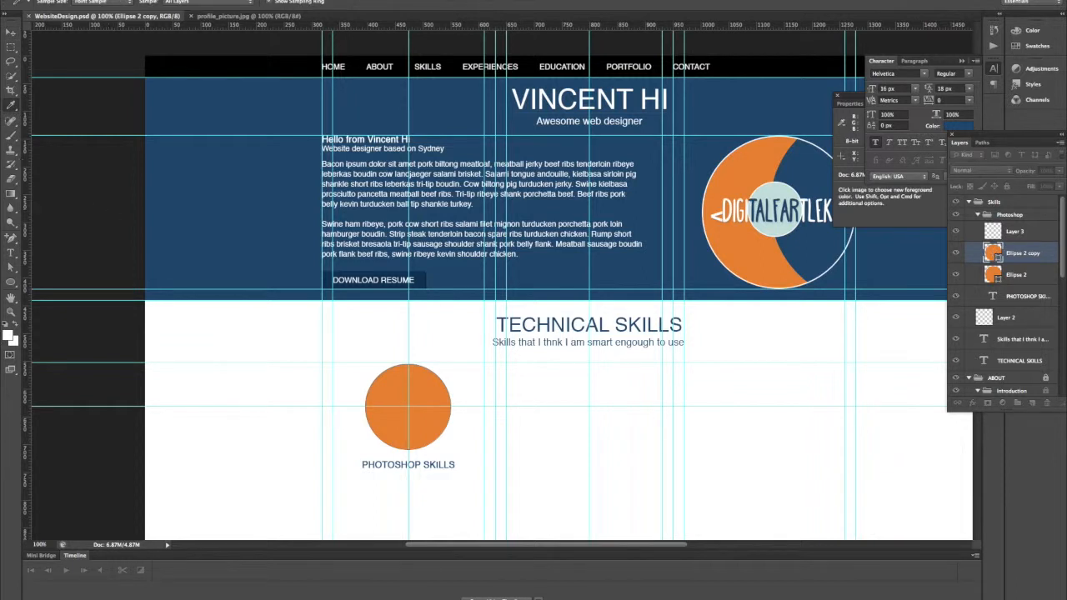
{"action": "key", "text": "alt+BackSpace"}
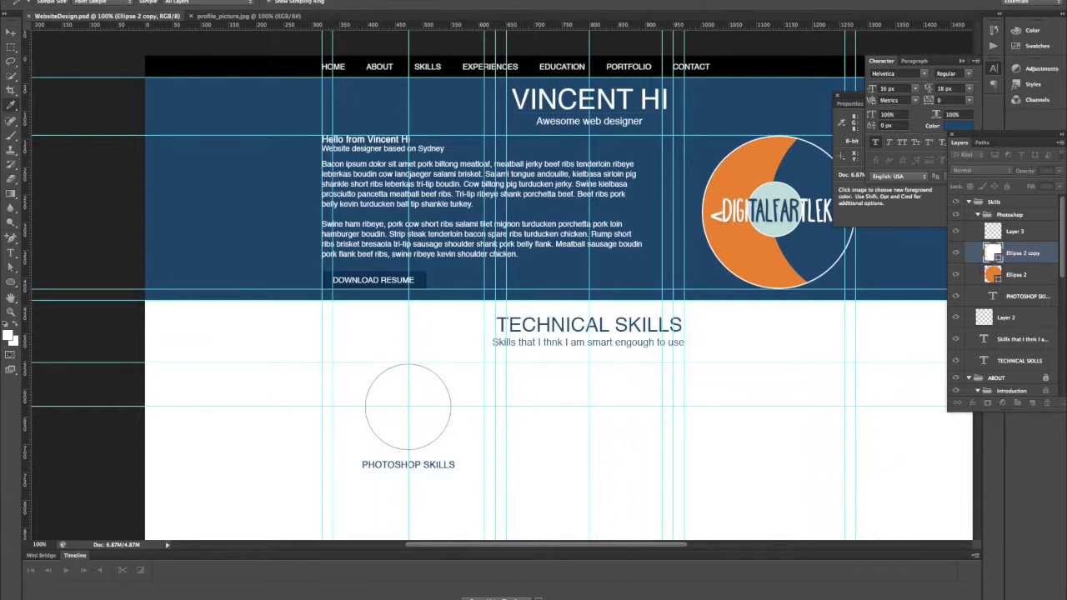
{"action": "key", "text": "v"}
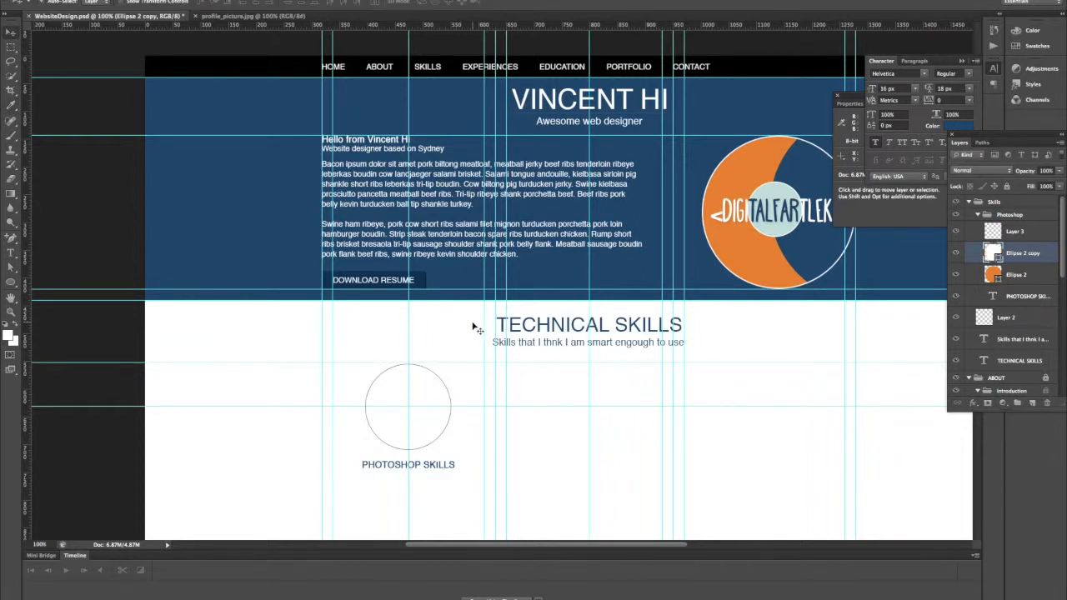
Draw a closed Pen path on the white copy from circle centre to upper edge and around outside, leaving only an upper-left white wedge.
{"action": "key", "text": "p"}
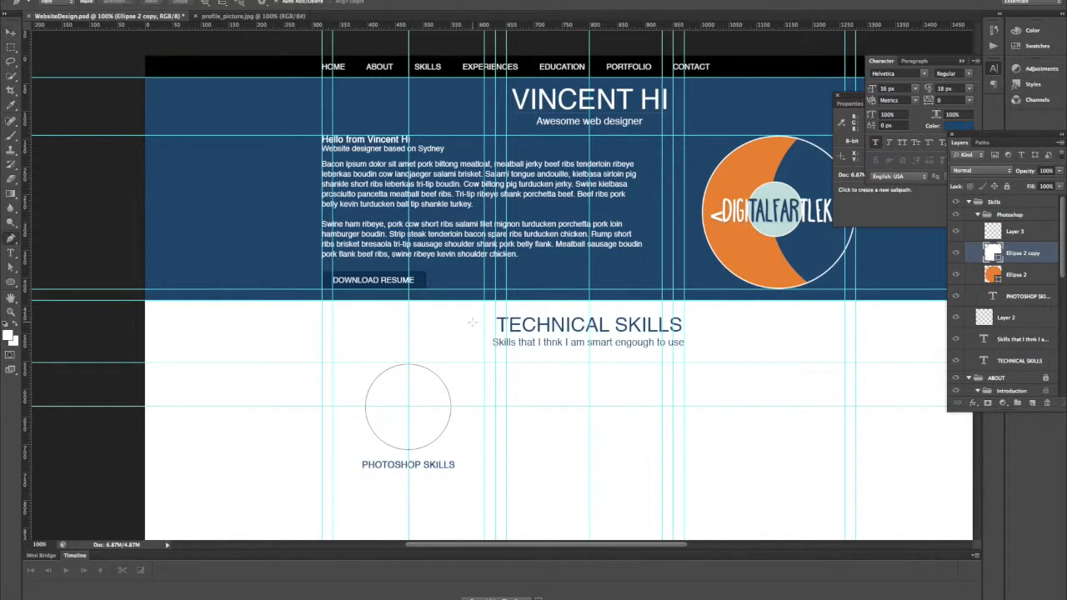
{"action": "left_click", "coordinate": [11, 238]}
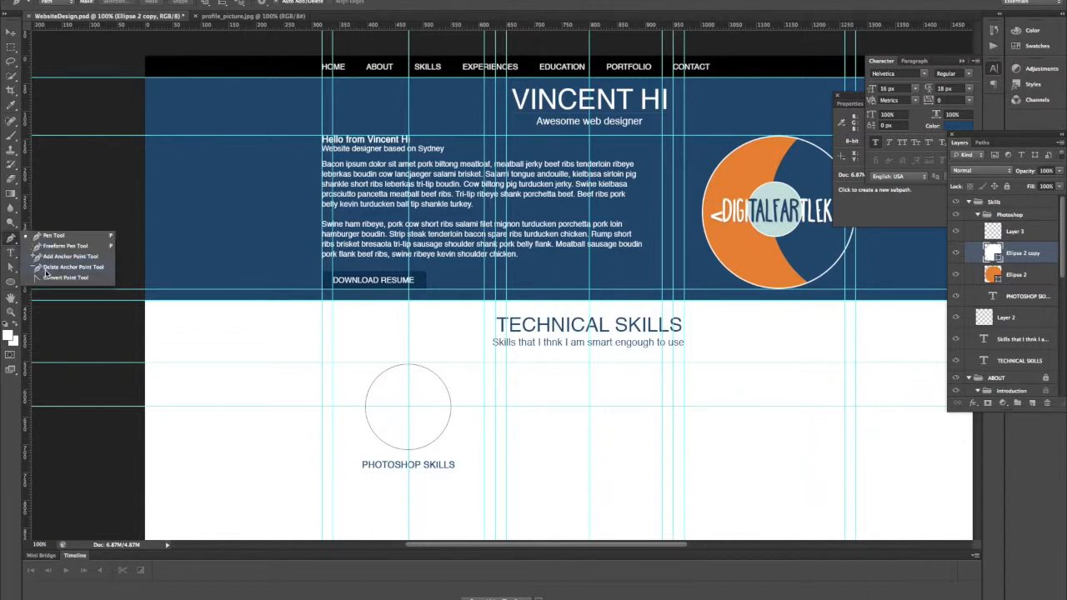
{"action": "left_click", "coordinate": [50, 239]}
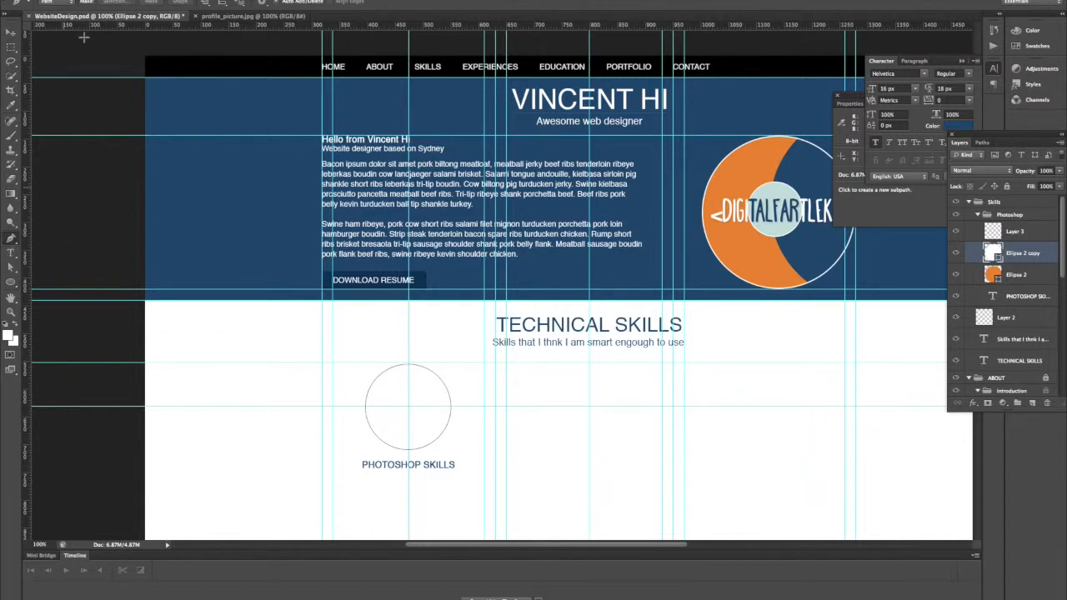
{"action": "left_click", "coordinate": [70, 5]}
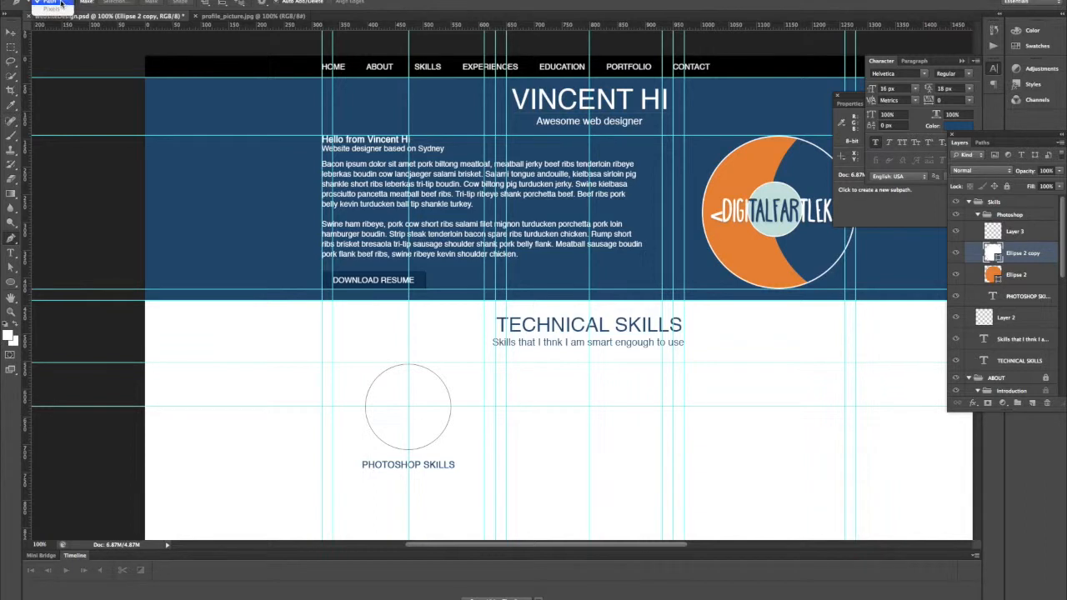
{"action": "left_click", "coordinate": [67, 4]}
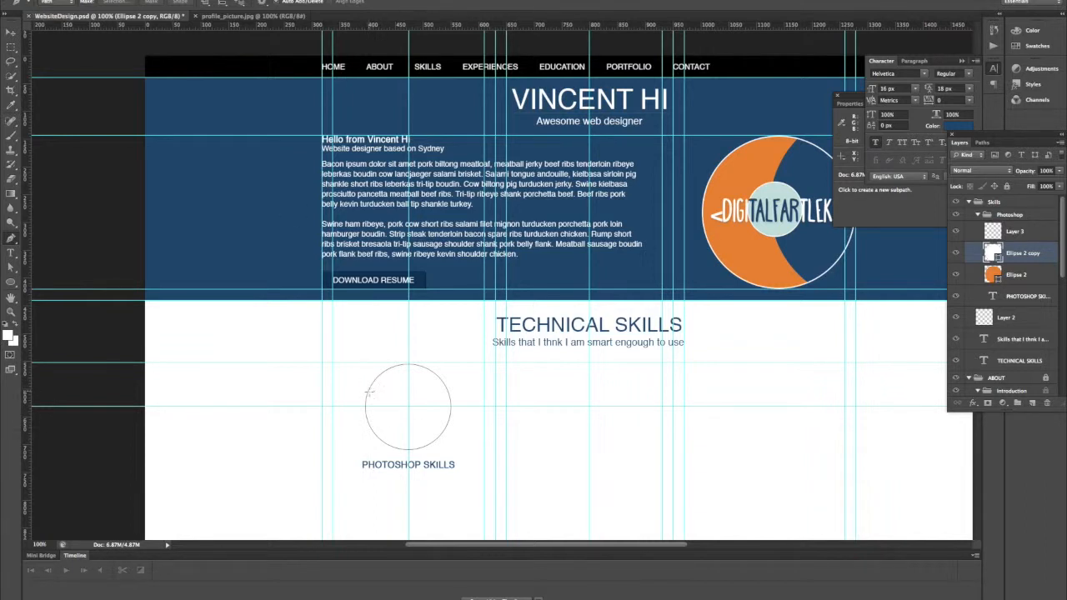
{"action": "left_click", "coordinate": [408, 406]}
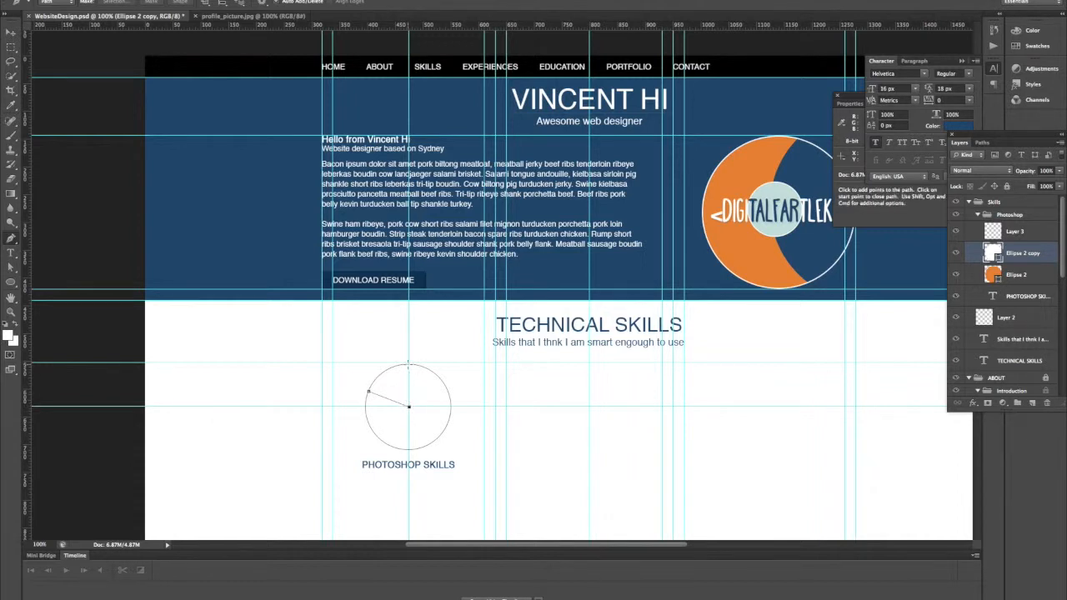
{"action": "left_click", "coordinate": [408, 364]}
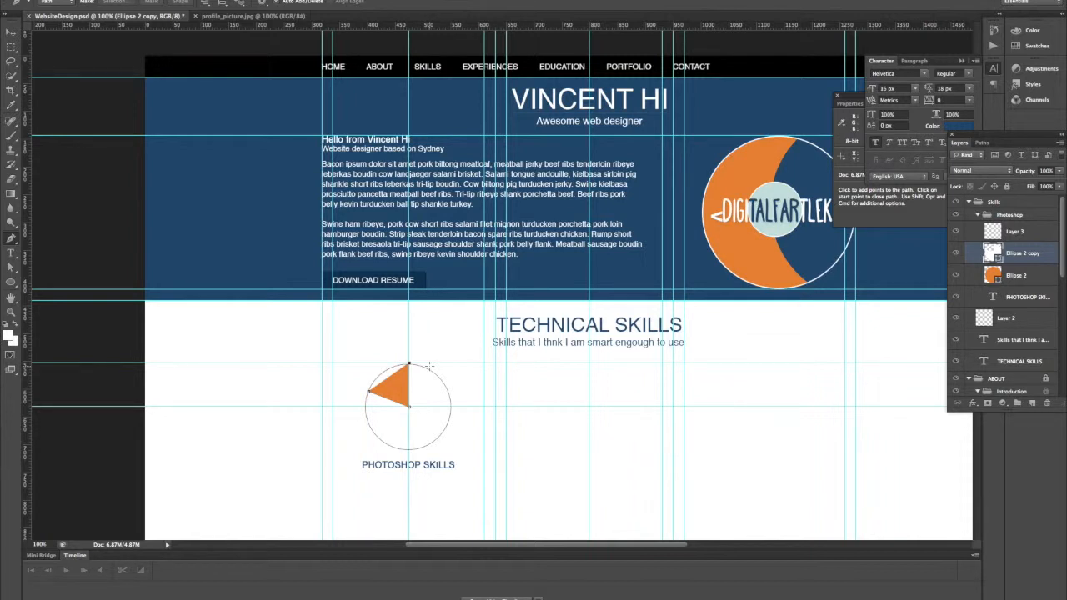
{"action": "left_click", "coordinate": [474, 385]}
{"action": "left_click", "coordinate": [461, 451]}
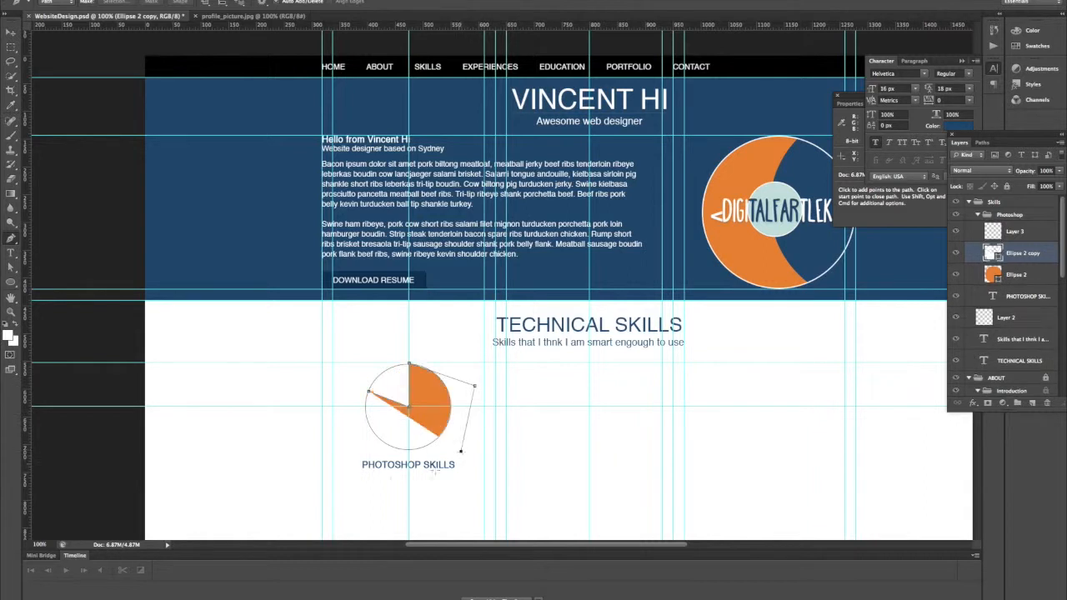
{"action": "left_click", "coordinate": [338, 439]}
{"action": "left_click", "coordinate": [345, 398]}
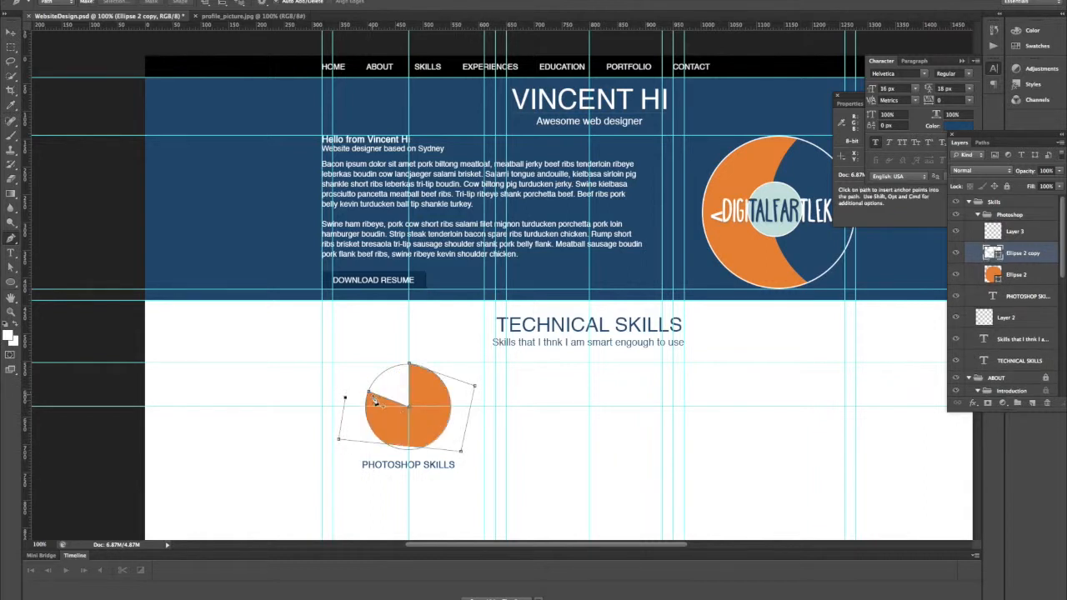
{"action": "left_click", "coordinate": [370, 397]}
Move the path's lower-left anchor point further down with direct selection so it clears the circle's lower edge.
{"action": "key", "text": "a"}
{"action": "left_click_drag", "start_coordinate": [341, 450], "coordinate": [346, 462]}
{"action": "left_click", "coordinate": [345, 463]}
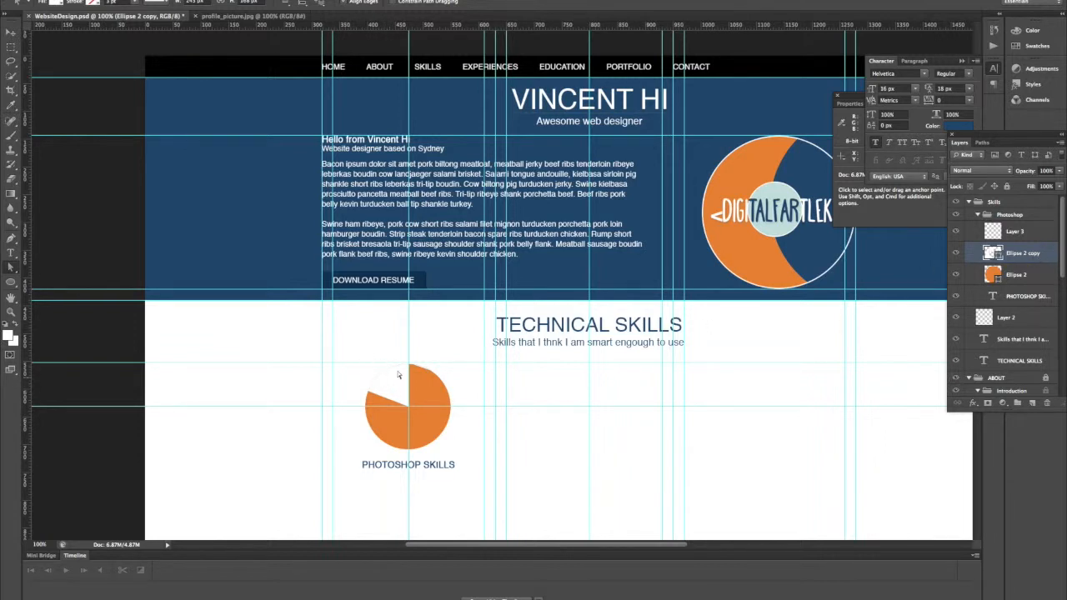
Inspect the wedge path's edges up close, restore the 100% view, and hide the guides.
{"action": "key", "text": "v"}
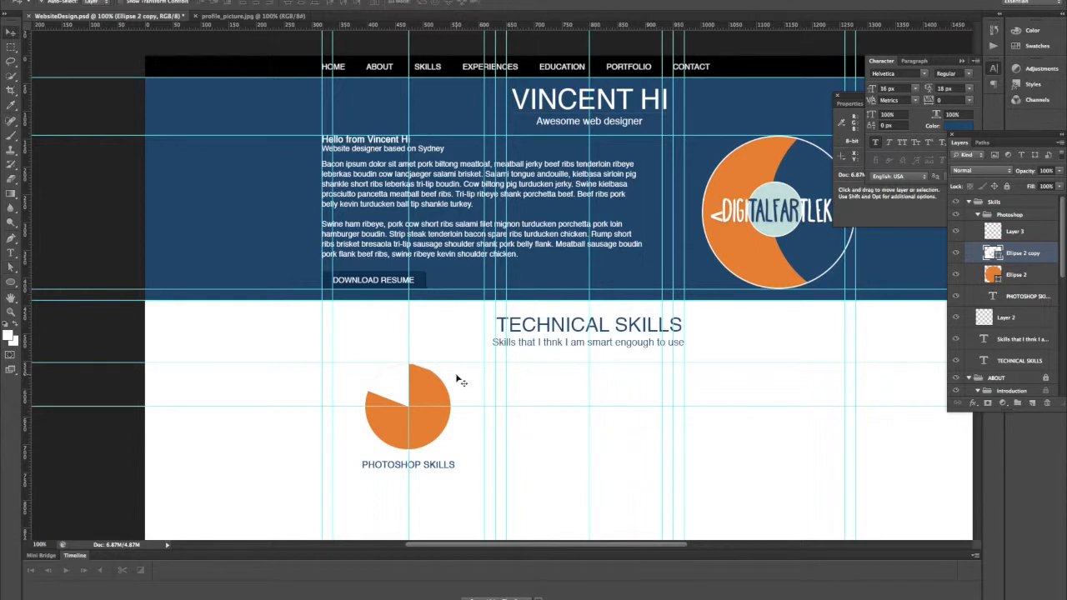
{"action": "key", "text": "a"}
{"action": "key", "text": "z"}
{"action": "left_click_drag", "start_coordinate": [391, 390], "coordinate": [439, 443]}
{"action": "key", "text": "a"}
{"action": "left_click", "coordinate": [334, 403]}
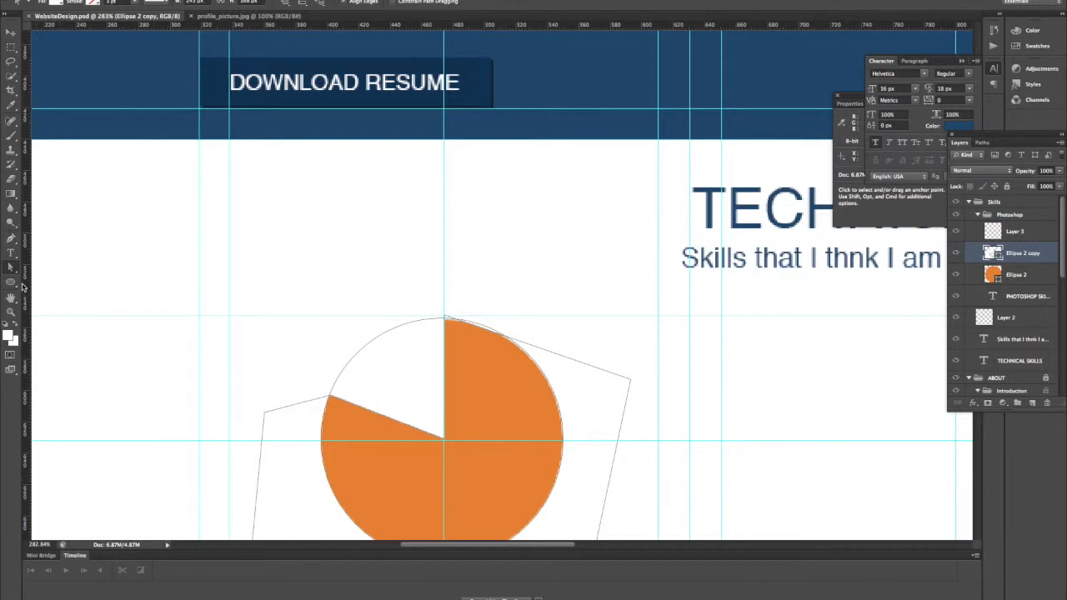
{"action": "double_click", "coordinate": [10, 310]}
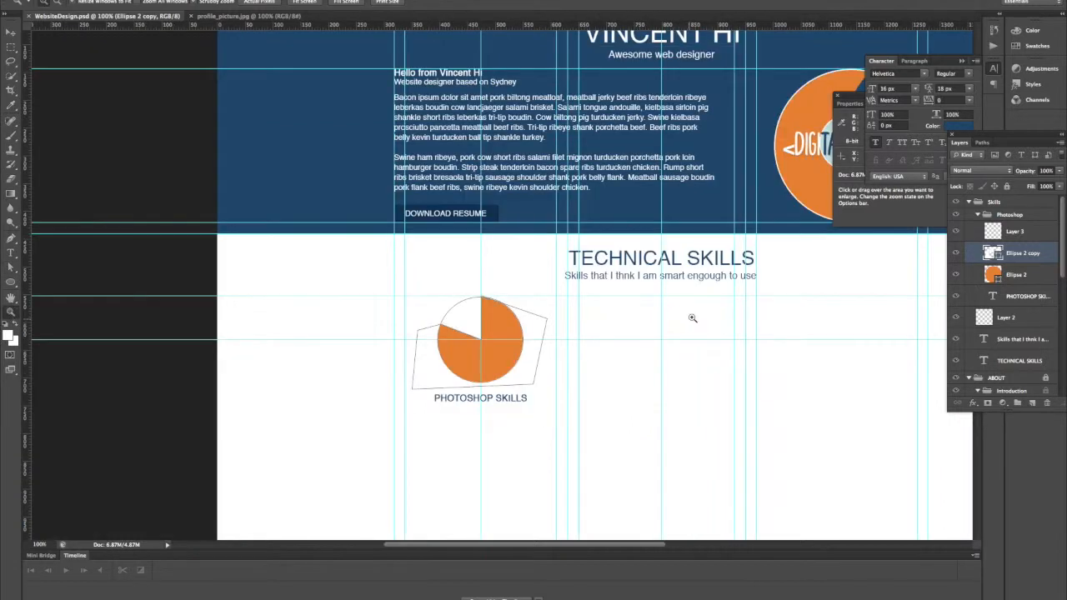
{"action": "key", "text": "ctrl+h"}
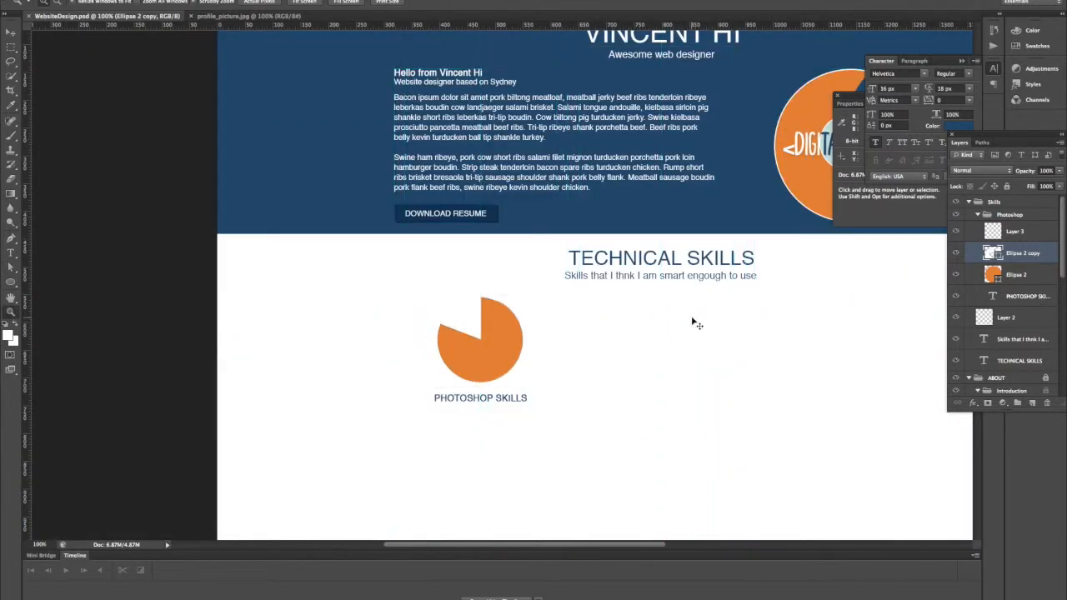
Make a second copy of the orange circle layer, below the wedge layer, and fill it with white.
{"action": "key", "text": "t"}
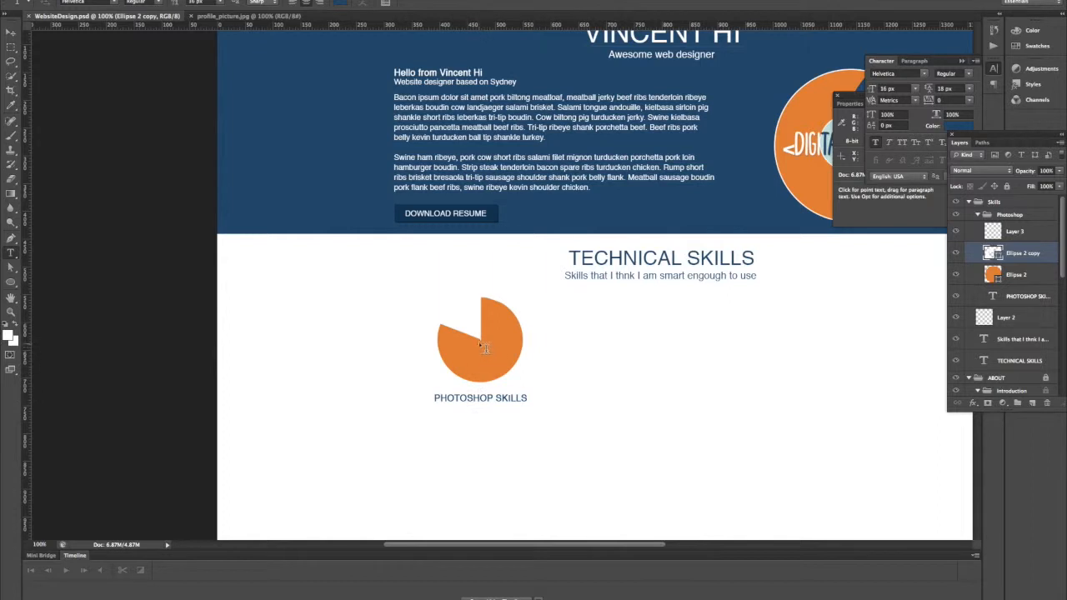
{"action": "left_click", "coordinate": [11, 282]}
{"action": "left_click_drag", "start_coordinate": [11, 282], "coordinate": [45, 302]}
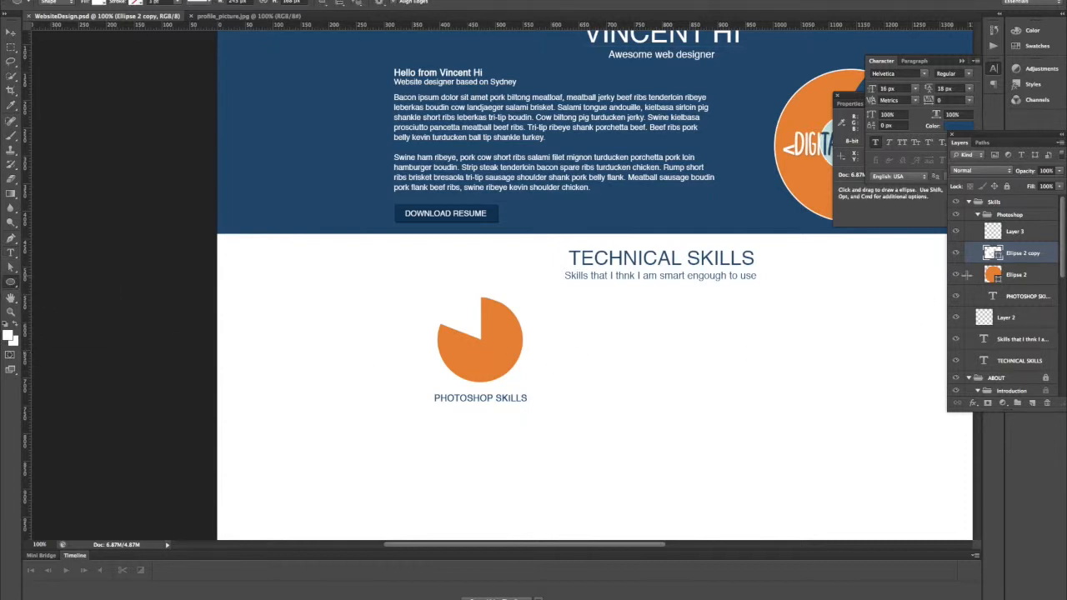
{"action": "left_click", "coordinate": [1020, 278]}
{"action": "key", "text": "super+j"}
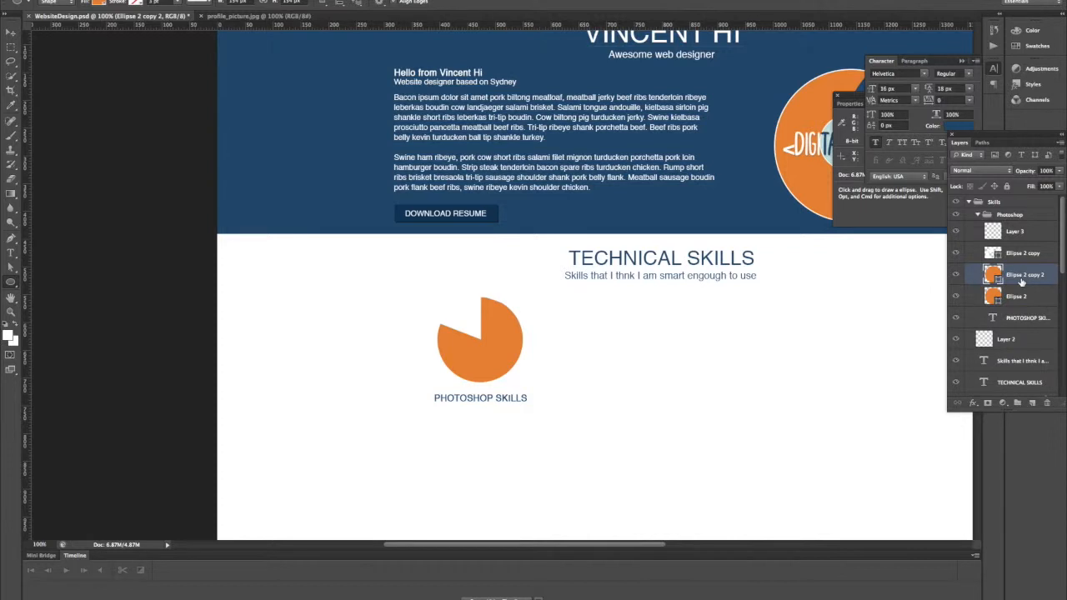
{"action": "key", "text": "i"}
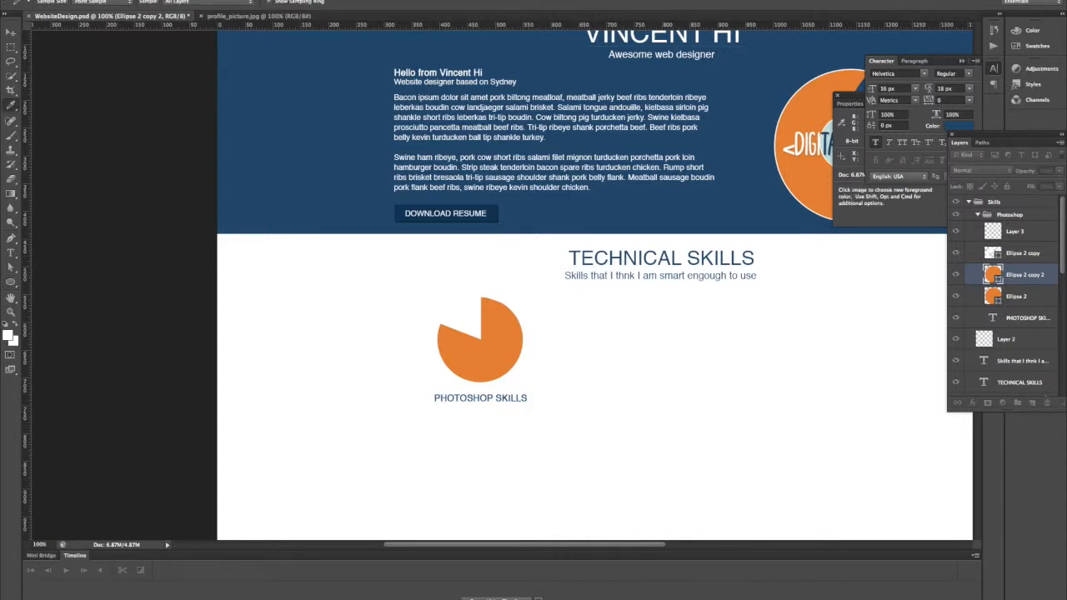
{"action": "key", "text": "alt+BackSpace"}
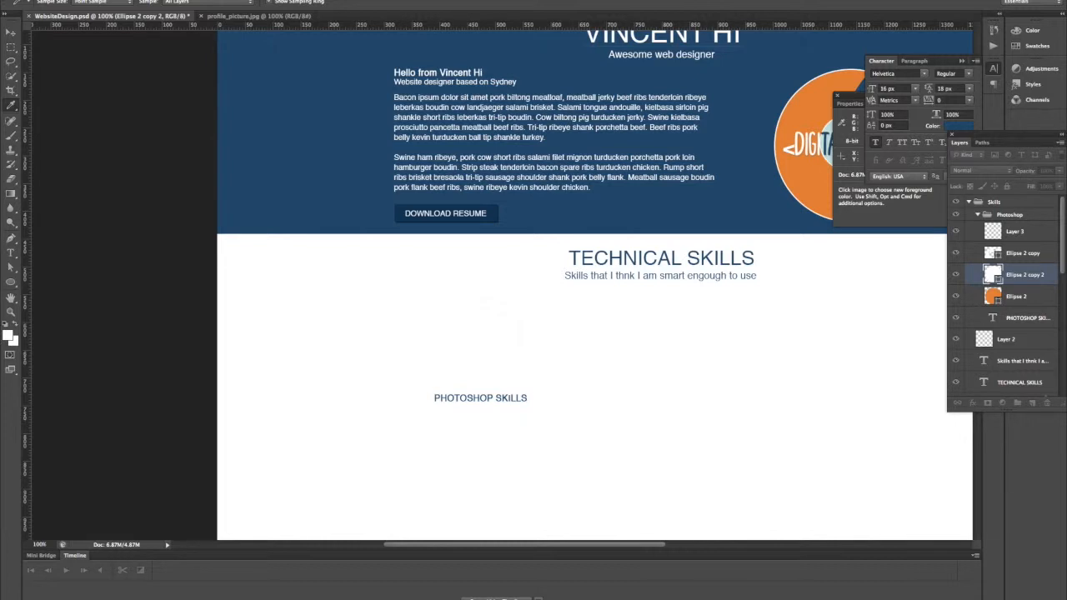
Scale the second white copy about its centre to about 47 px wide to form the chart's hole, and save the document.
{"action": "key", "text": "super+t"}
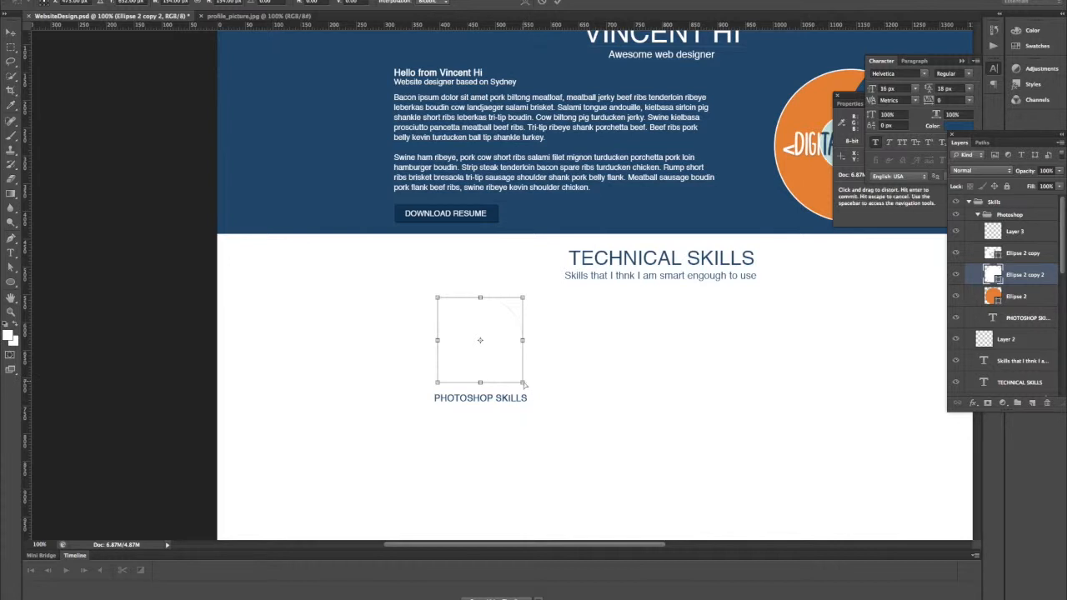
{"action": "left_click_drag", "start_coordinate": [522, 381], "coordinate": [494, 345]}
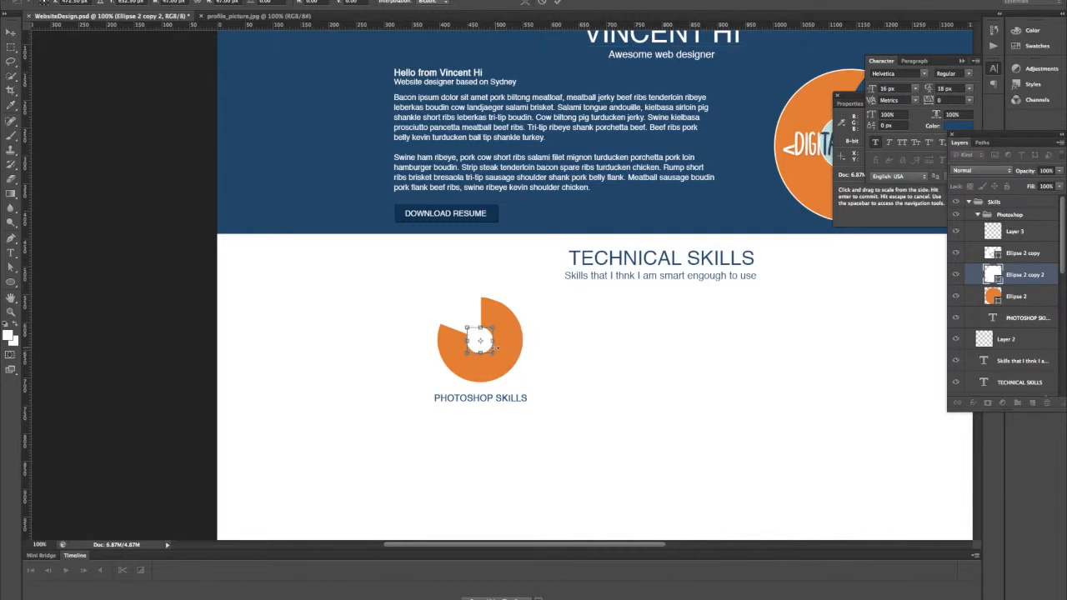
{"action": "key", "text": "Return"}
{"action": "key", "text": "ctrl+s"}
{"action": "key", "text": "t"}
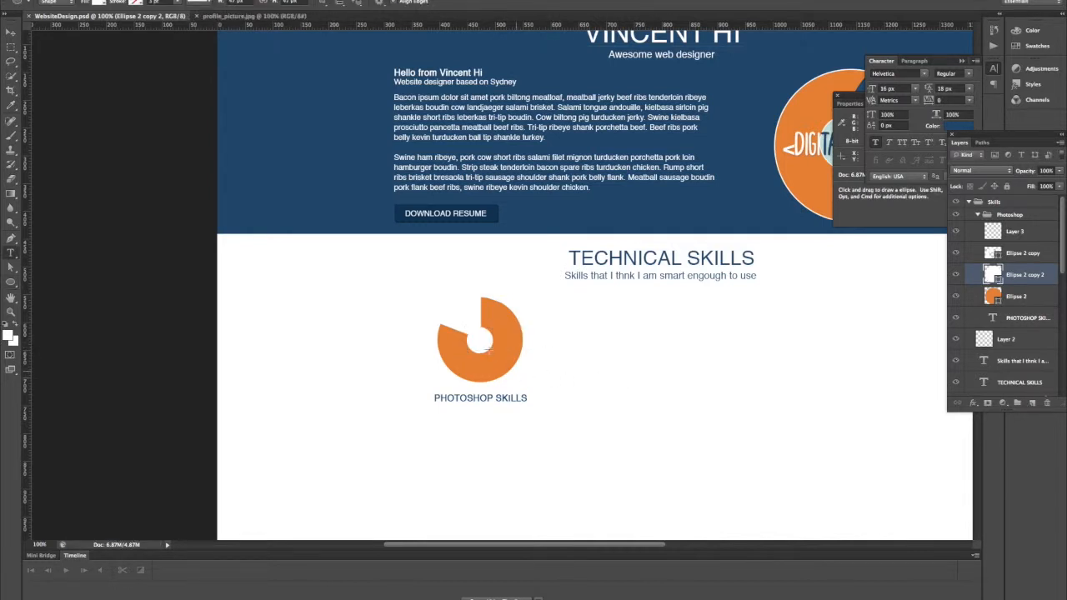
Add the text 80 over the donut's hole on a new layer and move that layer to the top of the Photoshop group.
{"action": "left_click", "coordinate": [1031, 403]}
{"action": "left_click", "coordinate": [474, 340]}
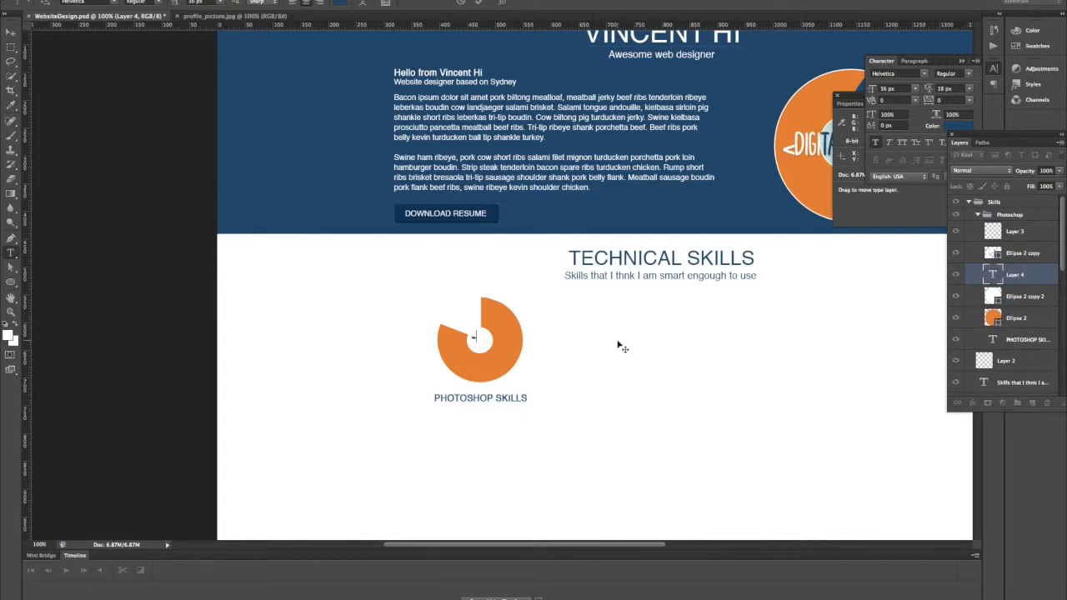
{"action": "key", "text": "shift+Left"}
{"action": "key", "text": "shift+Left"}
{"action": "left_click", "coordinate": [340, 3]}
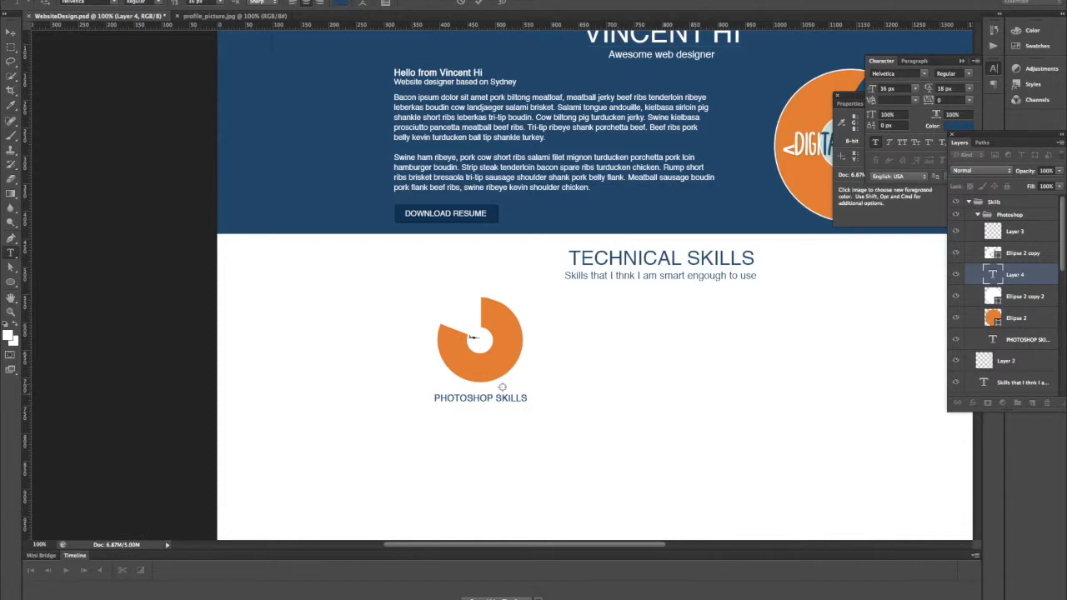
{"action": "left_click", "coordinate": [492, 364]}
{"action": "left_click", "coordinate": [718, 141]}
{"action": "left_click_drag", "start_coordinate": [1037, 276], "coordinate": [1018, 227]}
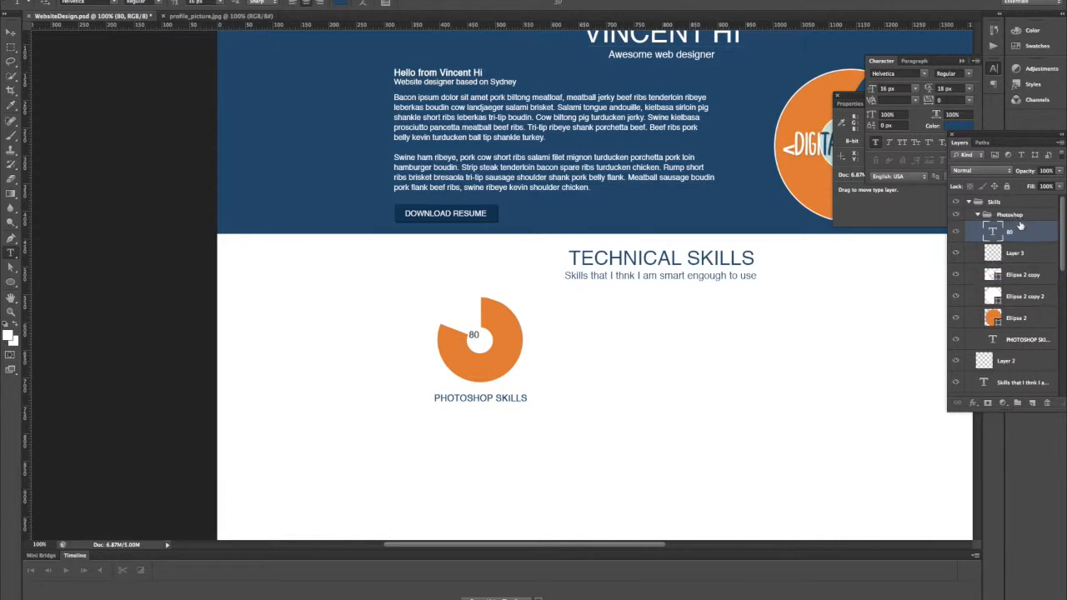
Extend the label to read 80% without a space and position it inside the donut's white hole.
{"action": "left_click", "coordinate": [473, 335]}
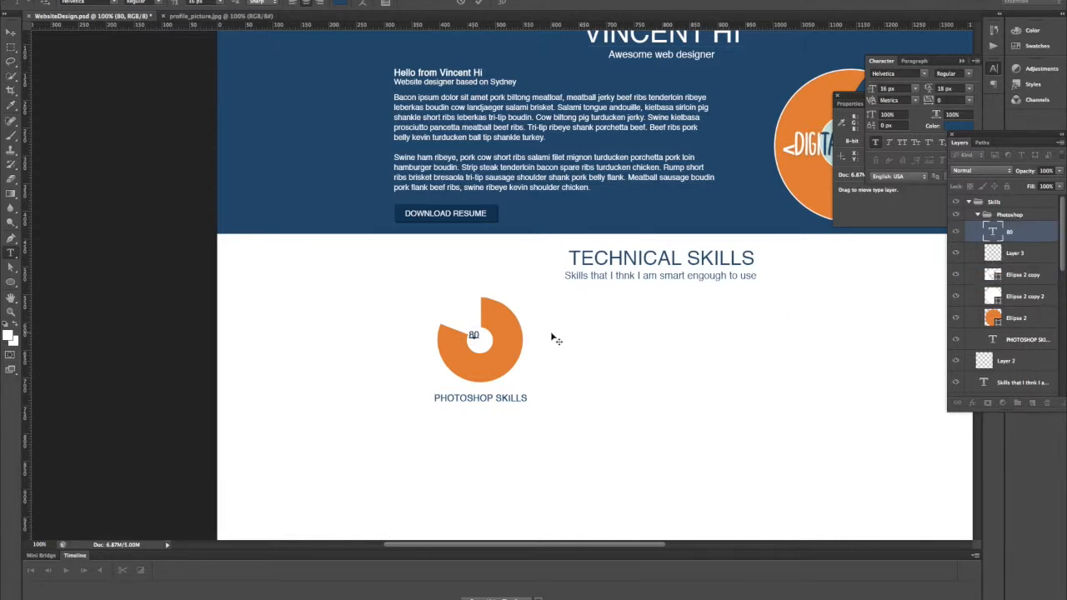
{"action": "type", "text": "%"}
{"action": "key", "text": "ctrl+Return"}
{"action": "key", "text": "shift+Left"}
{"action": "key", "text": "t"}
{"action": "left_click", "coordinate": [481, 338]}
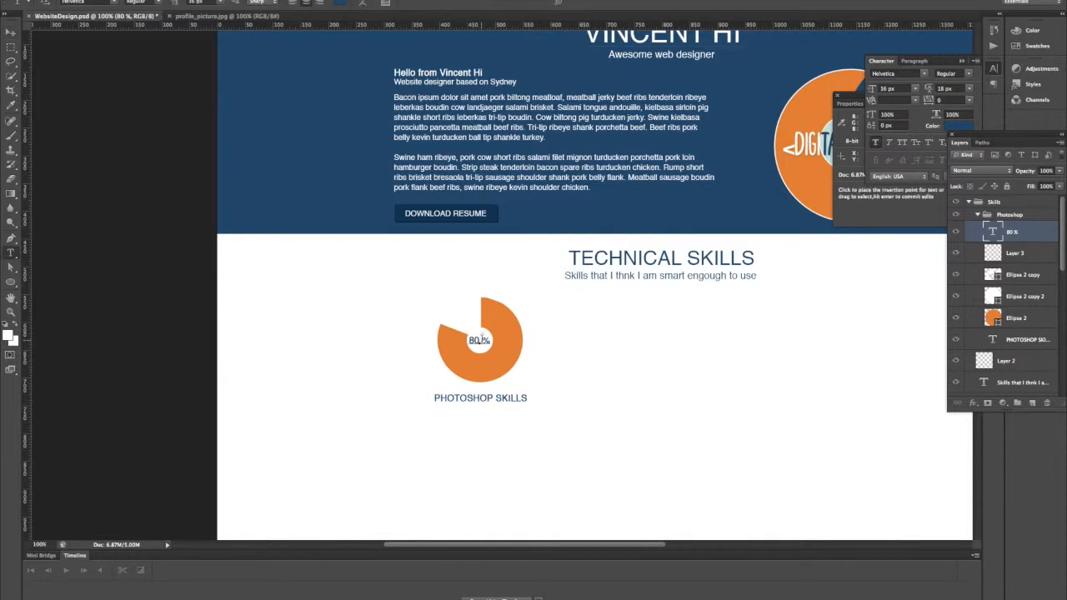
{"action": "key", "text": "BackSpace"}
{"action": "key", "text": "ctrl+Return"}
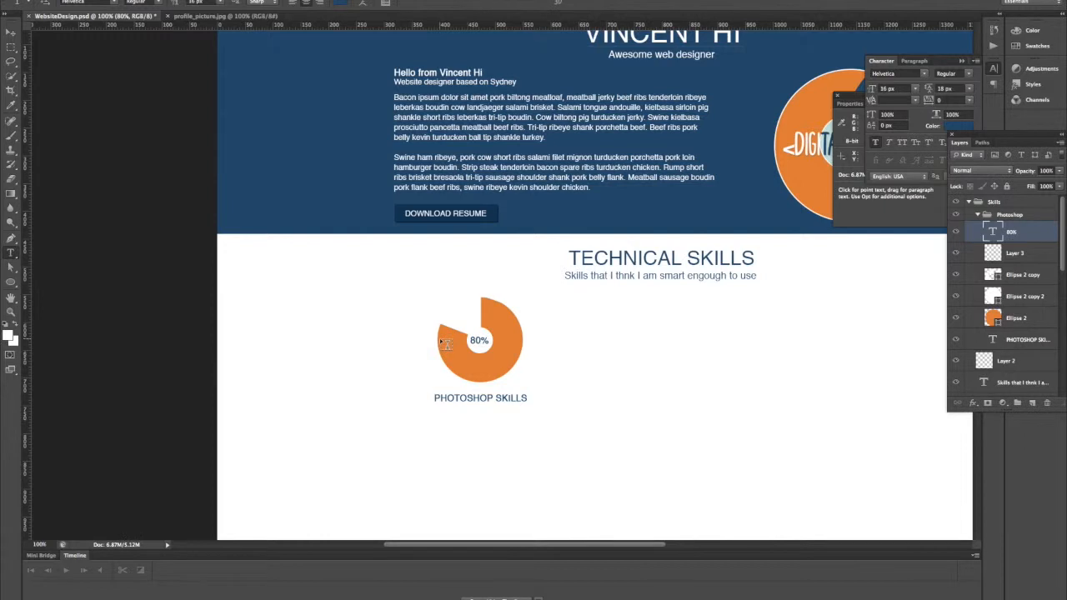
Set the 80% label's font size to 19 px and nudge it to the centre of the hole.
{"action": "double_click", "coordinate": [479, 339]}
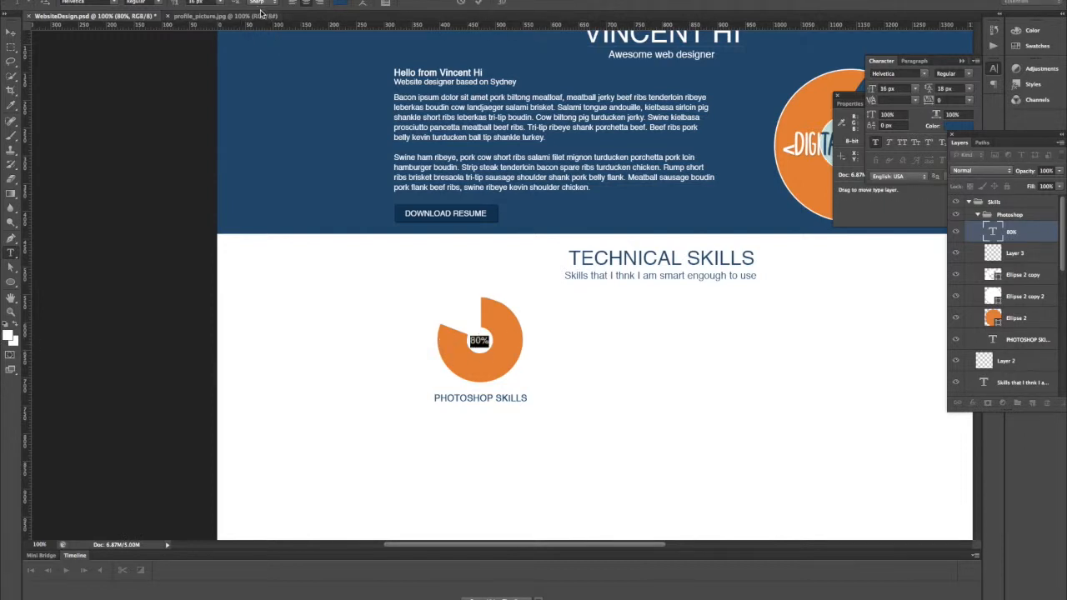
{"action": "left_click", "coordinate": [195, 2]}
{"action": "key", "text": "Up"}
{"action": "key", "text": "Up"}
{"action": "key", "text": "Up"}
{"action": "left_click", "coordinate": [477, 4]}
{"action": "key", "text": "v"}
{"action": "key", "text": "Right"}
{"action": "key", "text": "Down"}
{"action": "key", "text": "Left"}
{"action": "key", "text": "Right"}
{"action": "key", "text": "Right"}
{"action": "key", "text": "Down"}
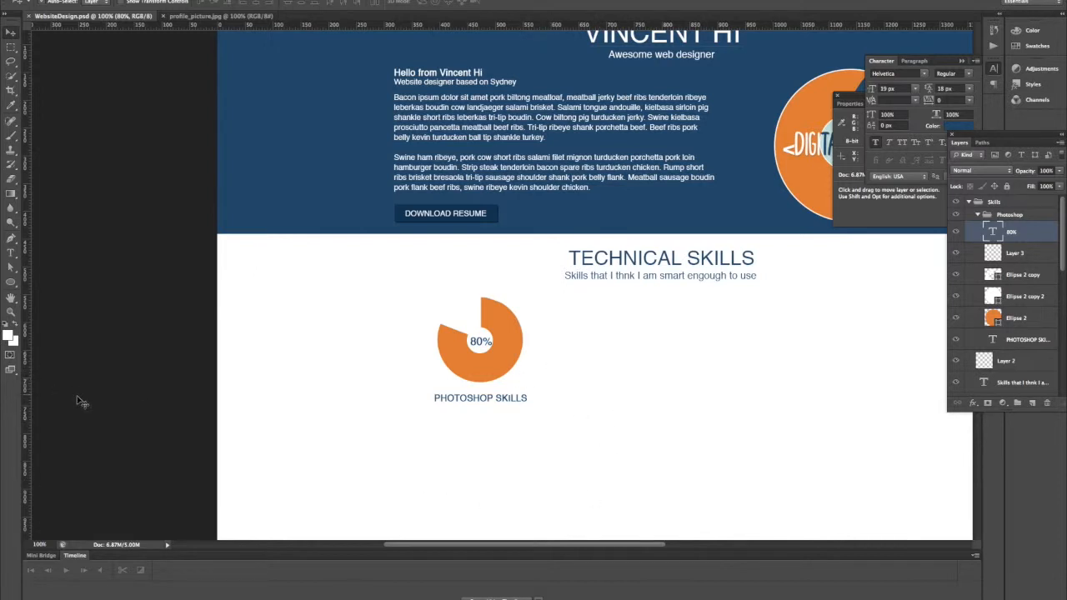
Collapse the Photoshop group, show the guides, and duplicate the group as Illustrator.
{"action": "left_click", "coordinate": [11, 298]}
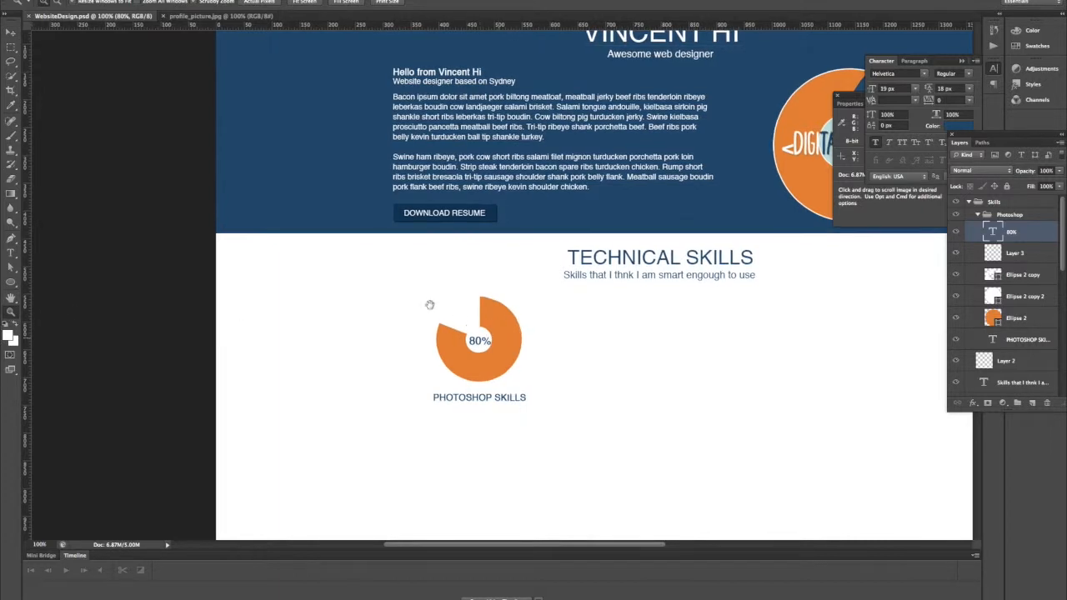
{"action": "left_click_drag", "start_coordinate": [429, 305], "coordinate": [390, 305]}
{"action": "left_click_drag", "start_coordinate": [523, 318], "coordinate": [471, 313]}
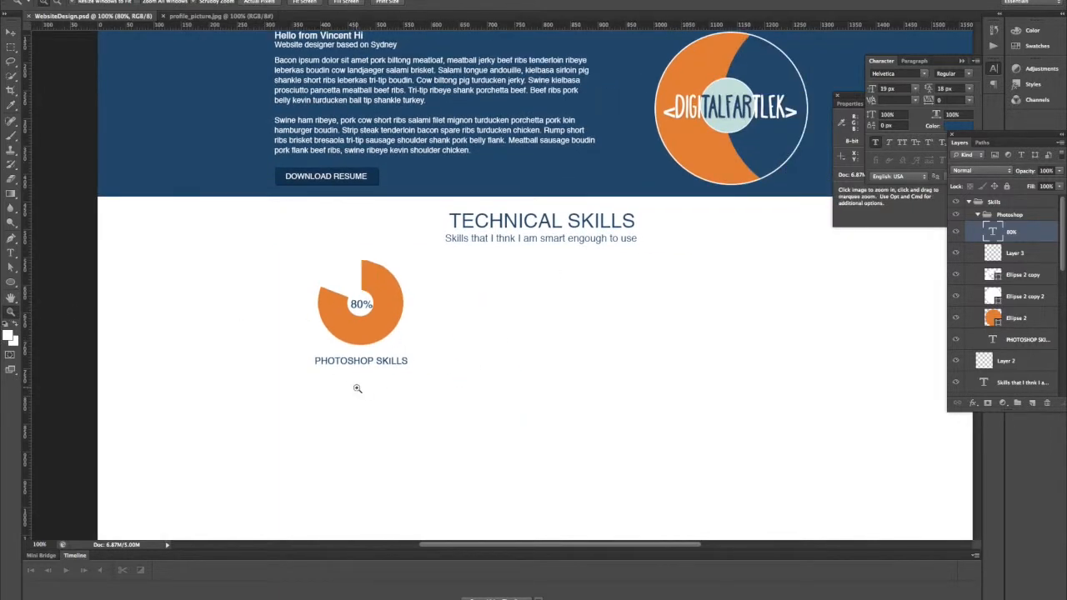
{"action": "scroll", "coordinate": [346, 385], "scroll_direction": "up", "scroll_amount": 2}
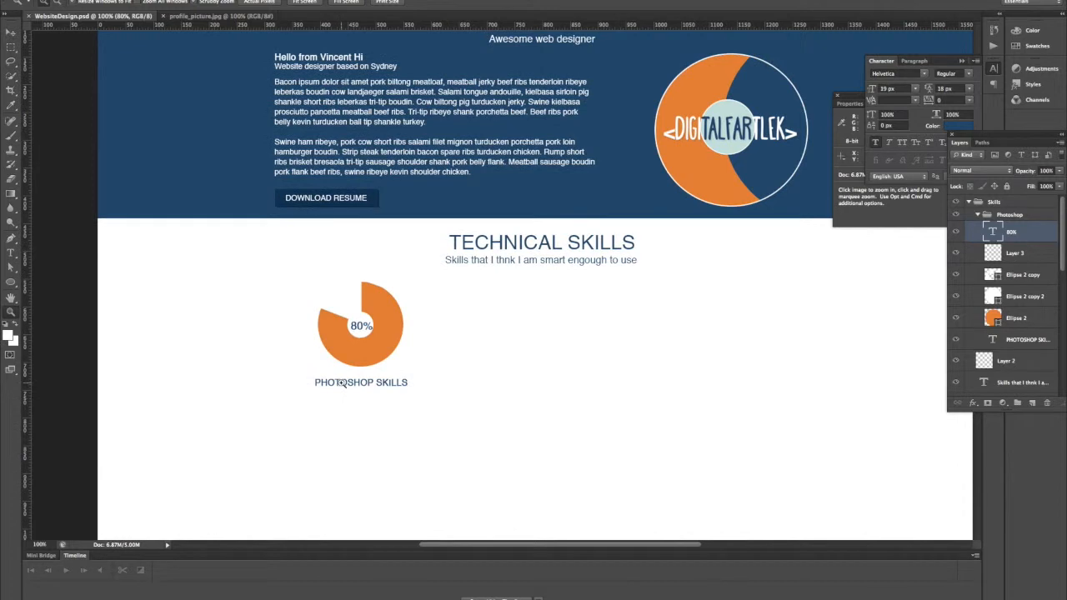
{"action": "scroll", "coordinate": [384, 381], "scroll_direction": "up", "scroll_amount": 1}
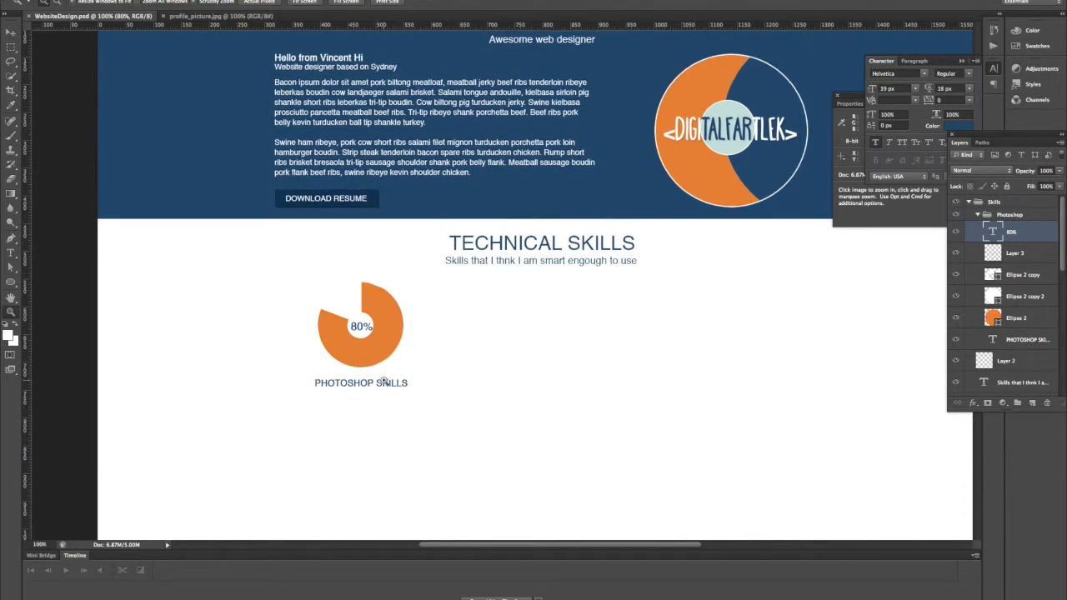
{"action": "key", "text": "d"}
{"action": "left_click", "coordinate": [978, 215]}
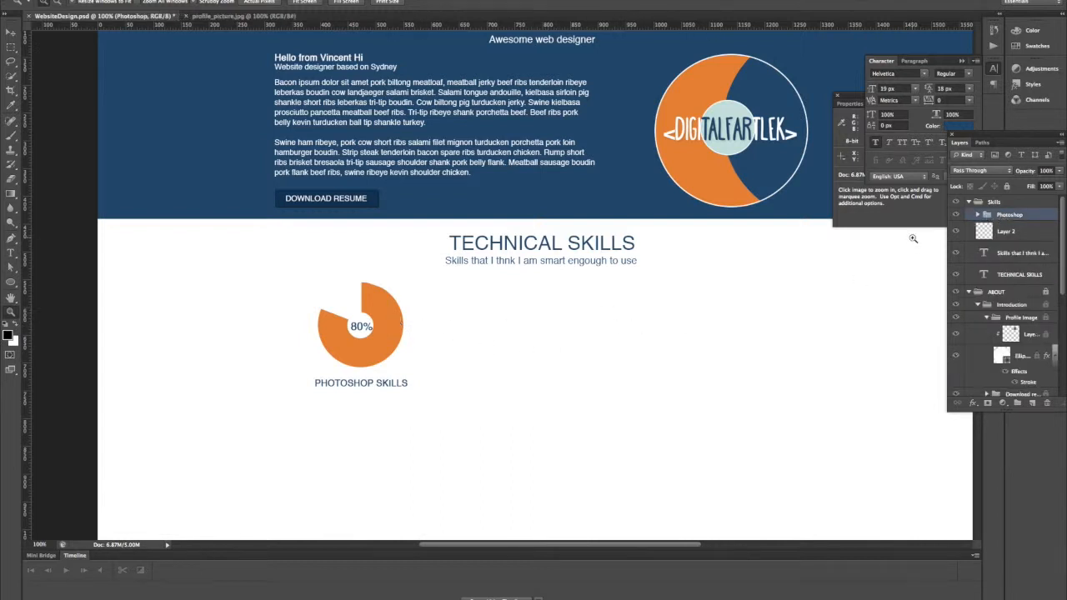
{"action": "key", "text": "super+semicolon"}
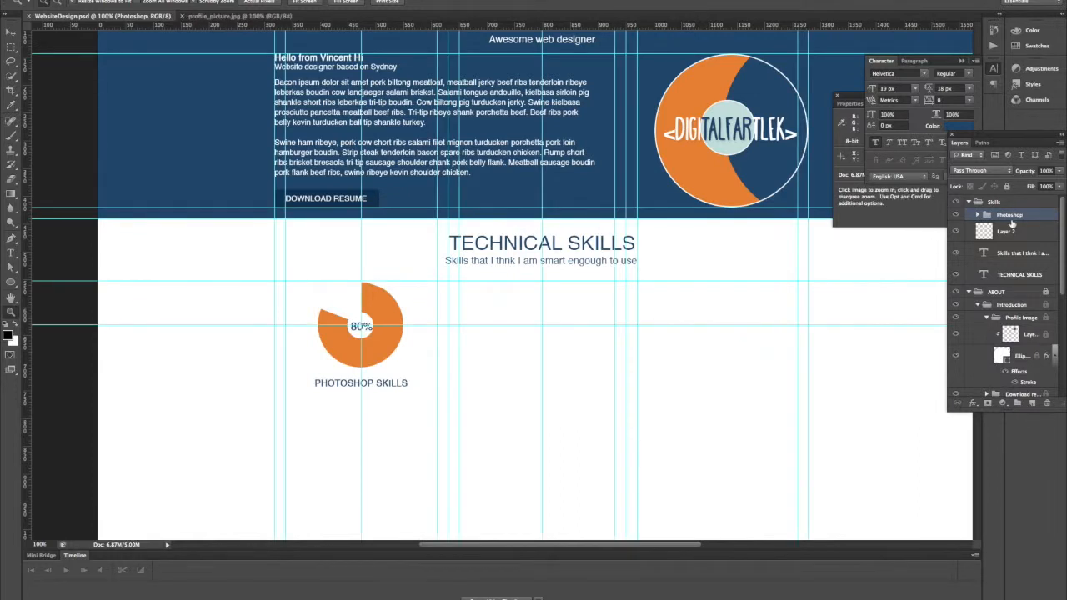
{"action": "right_click", "coordinate": [1011, 216]}
{"action": "left_click", "coordinate": [935, 237]}
{"action": "key", "text": "Return"}
{"action": "key", "text": "v"}
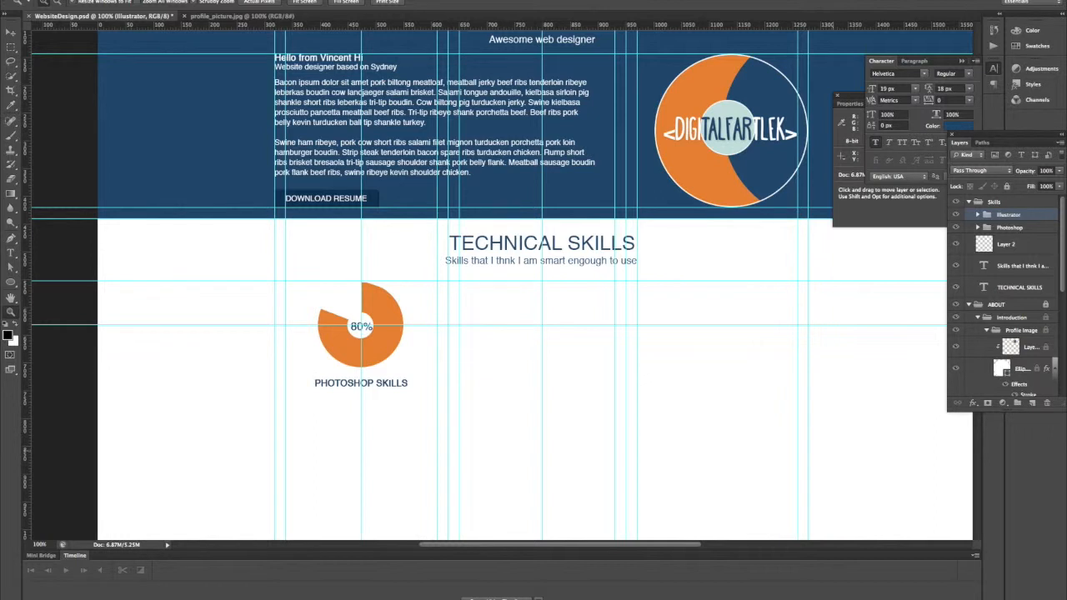
Move the Illustrator group horizontally to the right until its chart is centred on the page's middle guide.
{"action": "key", "text": "z"}
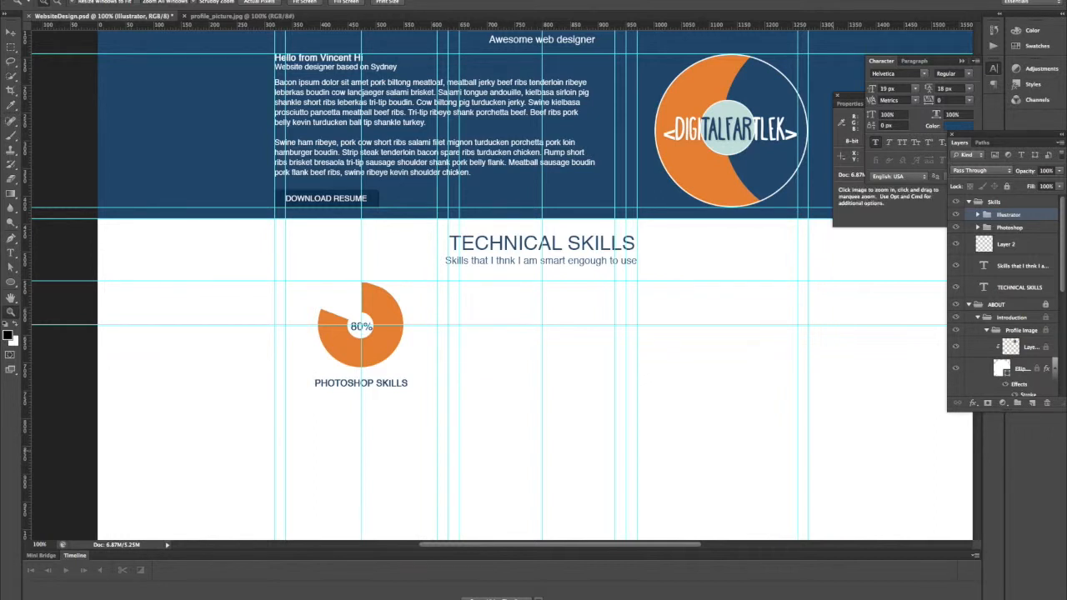
{"action": "key", "text": "super+t"}
{"action": "key", "text": "shift+Right"}
{"action": "key", "text": "shift+Right"}
{"action": "key", "text": "shift+Right"}
{"action": "key", "text": "shift+Right"}
{"action": "key", "text": "shift+Right"}
{"action": "key", "text": "shift+Right"}
{"action": "key", "text": "shift+Right"}
{"action": "key", "text": "shift+Right"}
{"action": "key", "text": "shift+Right"}
{"action": "key", "text": "shift+Right"}
{"action": "key", "text": "shift+Right"}
{"action": "key", "text": "shift+Right"}
{"action": "key", "text": "shift+Right"}
{"action": "key", "text": "shift+Right"}
{"action": "key", "text": "shift+Right"}
{"action": "key", "text": "shift+Right"}
{"action": "key", "text": "shift+Right"}
{"action": "key", "text": "shift+Right"}
{"action": "key", "text": "shift+Right"}
{"action": "key", "text": "shift+Right"}
{"action": "key", "text": "shift+Right"}
{"action": "key", "text": "shift+Right"}
{"action": "key", "text": "shift+Right"}
{"action": "key", "text": "shift+Right"}
{"action": "key", "text": "shift+Right"}
{"action": "key", "text": "shift+Right"}
{"action": "key", "text": "shift+Right"}
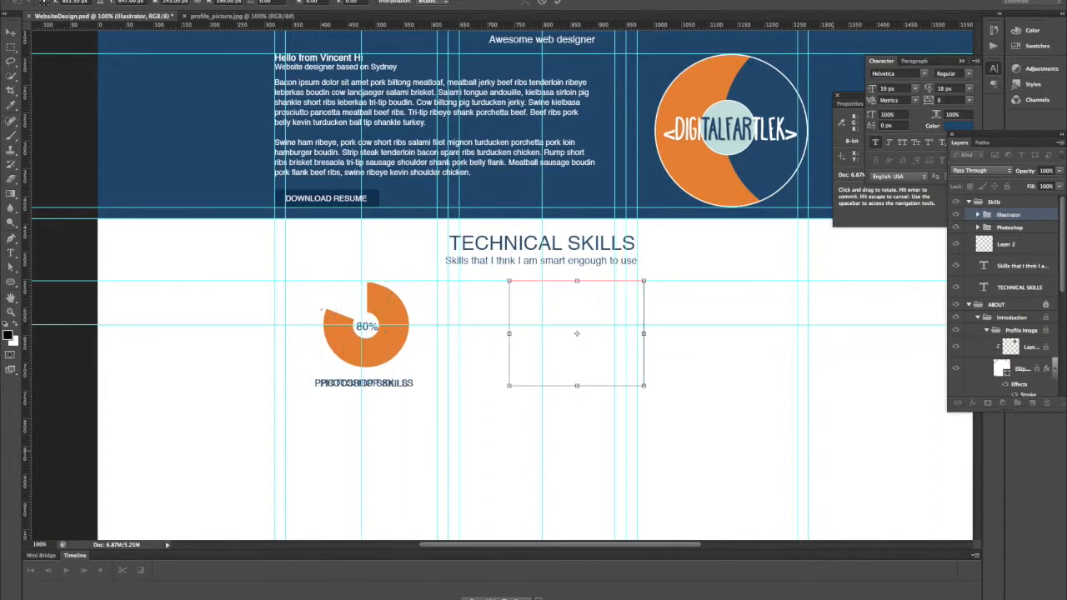
{"action": "key", "text": "shift+Right"}
{"action": "key", "text": "shift+Right"}
{"action": "key", "text": "shift+Left"}
{"action": "key", "text": "shift+Left"}
{"action": "key", "text": "shift+Left"}
{"action": "key", "text": "shift+Left"}
{"action": "key", "text": "shift+Left"}
{"action": "key", "text": "shift+Left"}
{"action": "key", "text": "shift+Left"}
{"action": "key", "text": "shift+Left"}
{"action": "key", "text": "Right"}
{"action": "key", "text": "Right"}
{"action": "key", "text": "Right"}
{"action": "key", "text": "Right"}
{"action": "key", "text": "Right"}
{"action": "key", "text": "Right"}
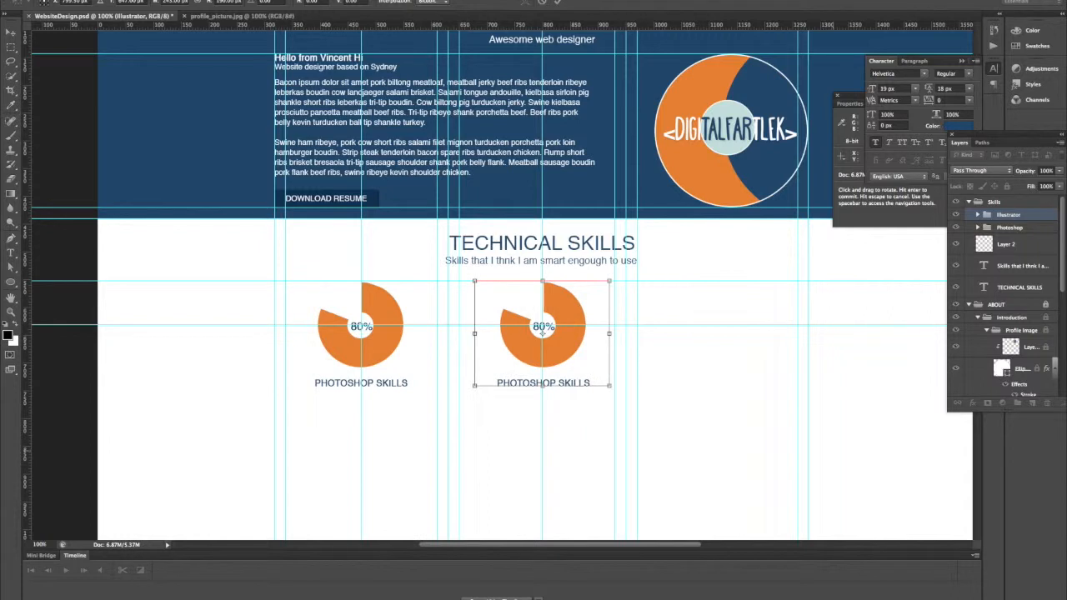
{"action": "key", "text": "Return"}
Change the duplicated chart's title to ILLUSTRATOR SKILLS and save the document.
{"action": "key", "text": "z"}
{"action": "key", "text": "t"}
{"action": "left_click", "coordinate": [550, 385]}
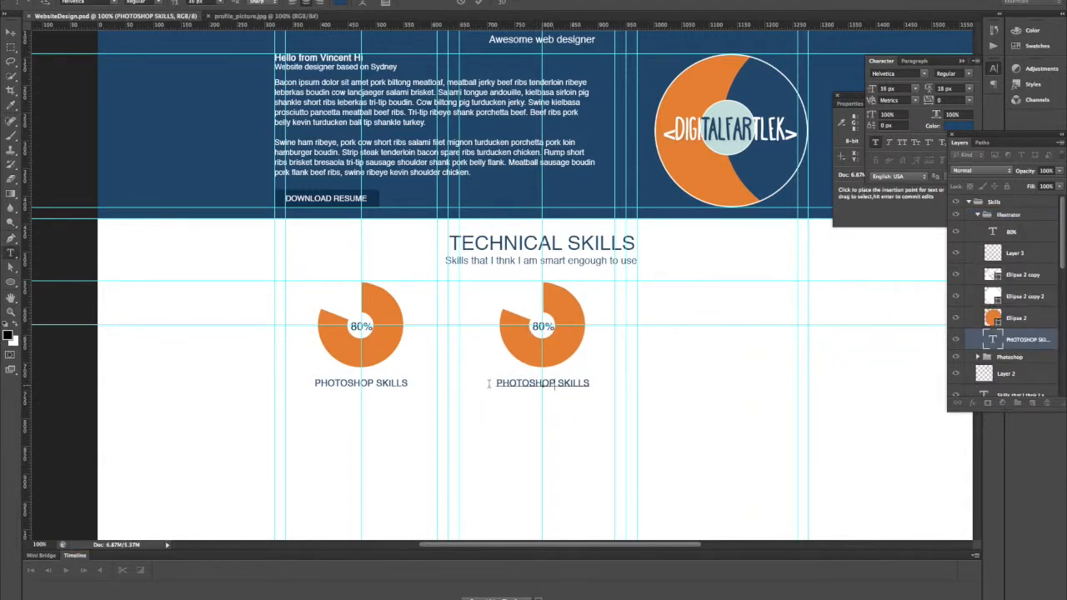
{"action": "left_click_drag", "start_coordinate": [481, 383], "coordinate": [478, 381]}
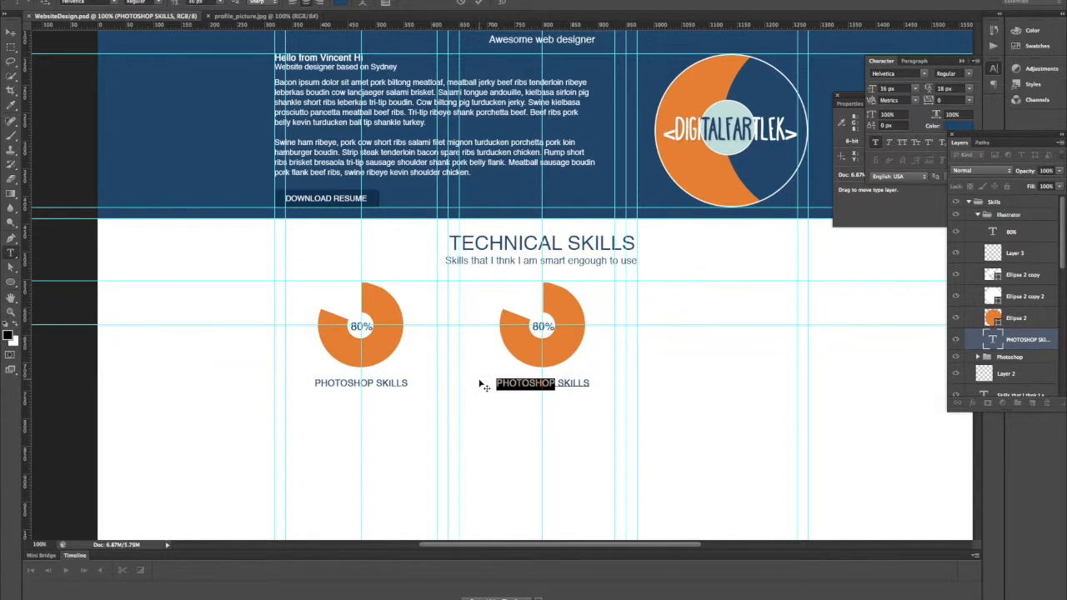
{"action": "type", "text": "ILLU S"}
{"action": "key", "text": "BackSpace"}
{"action": "type", "text": "ILLS"}
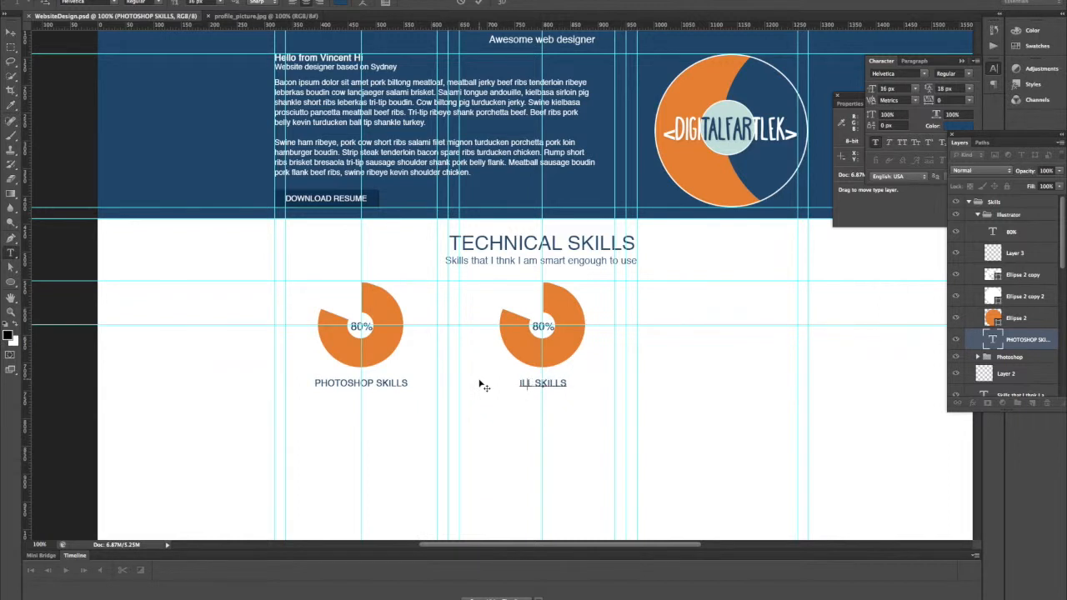
{"action": "key", "text": "BackSpace"}
{"action": "key", "text": "BackSpace"}
{"action": "key", "text": "BackSpace"}
{"action": "type", "text": "ILLUSTRATOR"}
{"action": "key", "text": "super+Return"}
{"action": "key", "text": "super+s"}
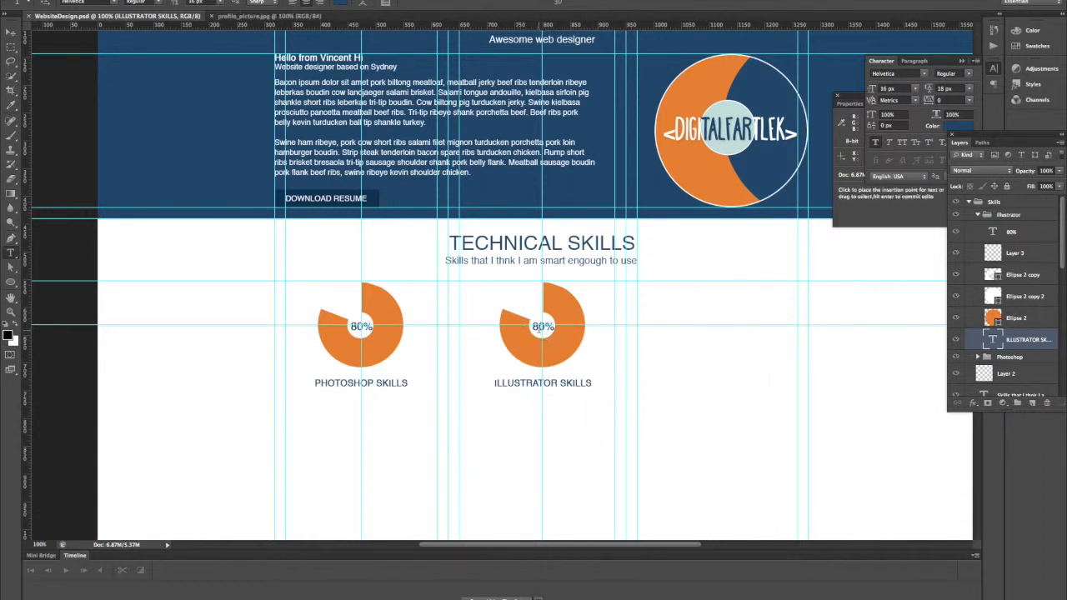
Change the Illustrator chart's percentage label to 50%.
{"action": "left_click", "coordinate": [536, 327]}
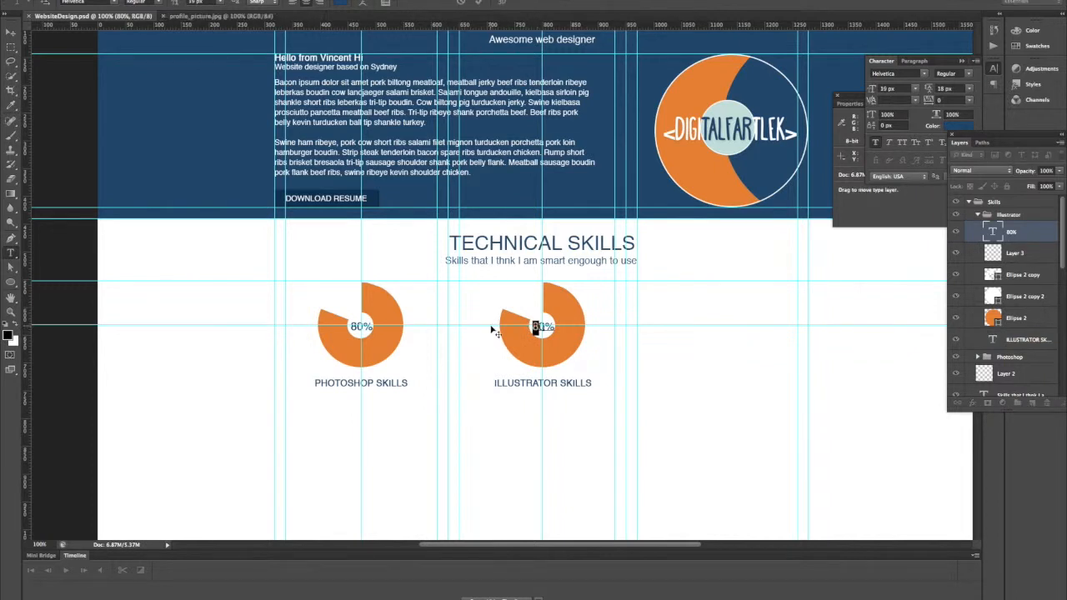
{"action": "type", "text": "5"}
{"action": "left_click", "coordinate": [490, 327]}
Reshape the Illustrator chart's white wedge with direct selection, moving its inner anchor straight below the circle and its outer left anchor slightly down.
{"action": "key", "text": "a"}
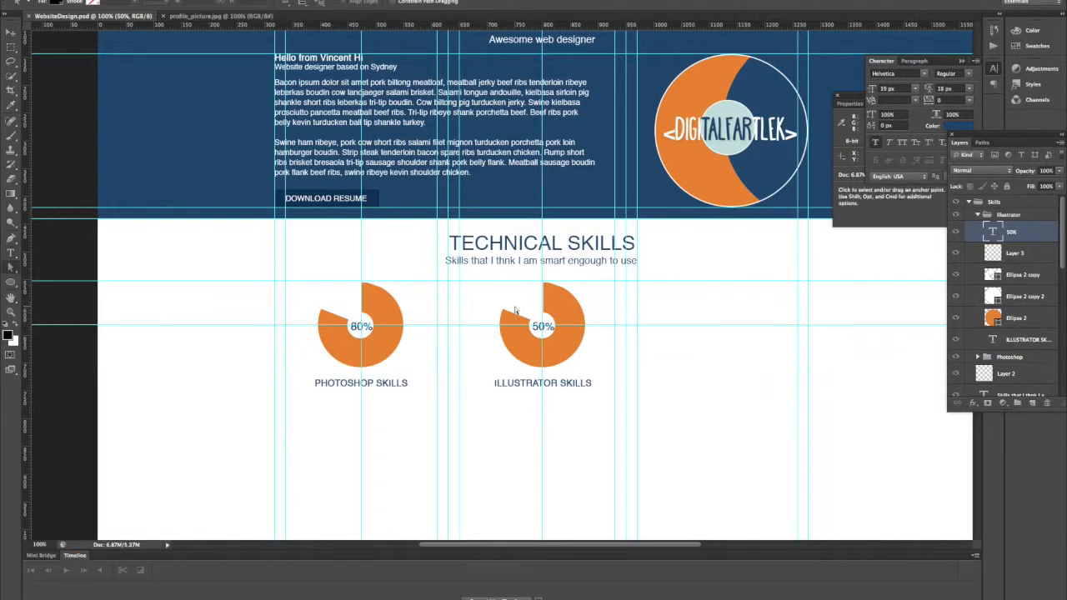
{"action": "left_click", "coordinate": [513, 312]}
{"action": "left_click", "coordinate": [503, 313]}
{"action": "left_click", "coordinate": [480, 321]}
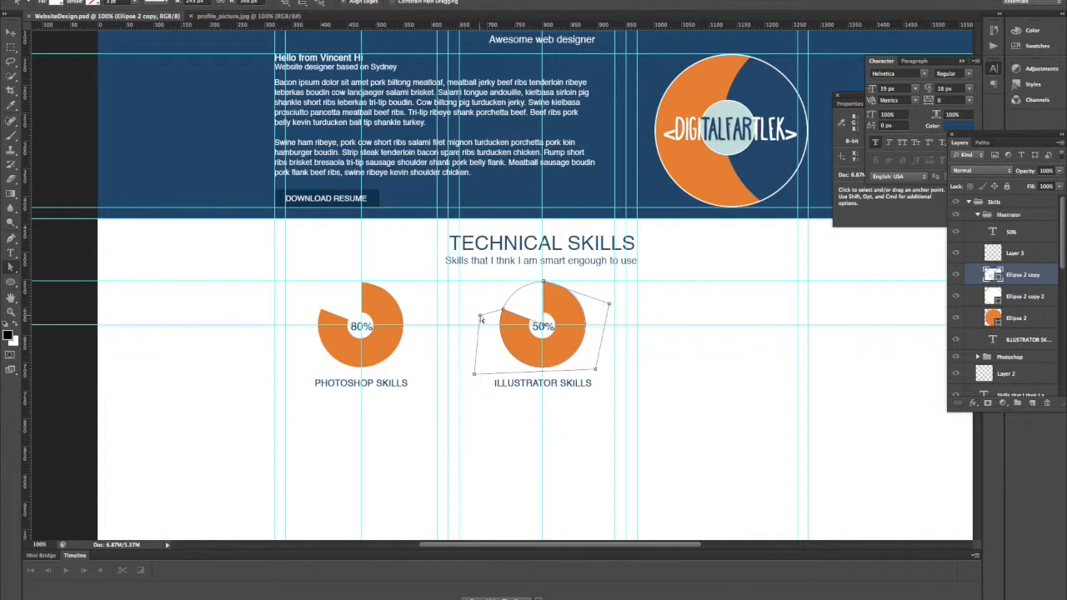
{"action": "left_click_drag", "start_coordinate": [503, 311], "coordinate": [543, 386]}
{"action": "left_click_drag", "start_coordinate": [480, 317], "coordinate": [479, 328]}
{"action": "key", "text": "Return"}
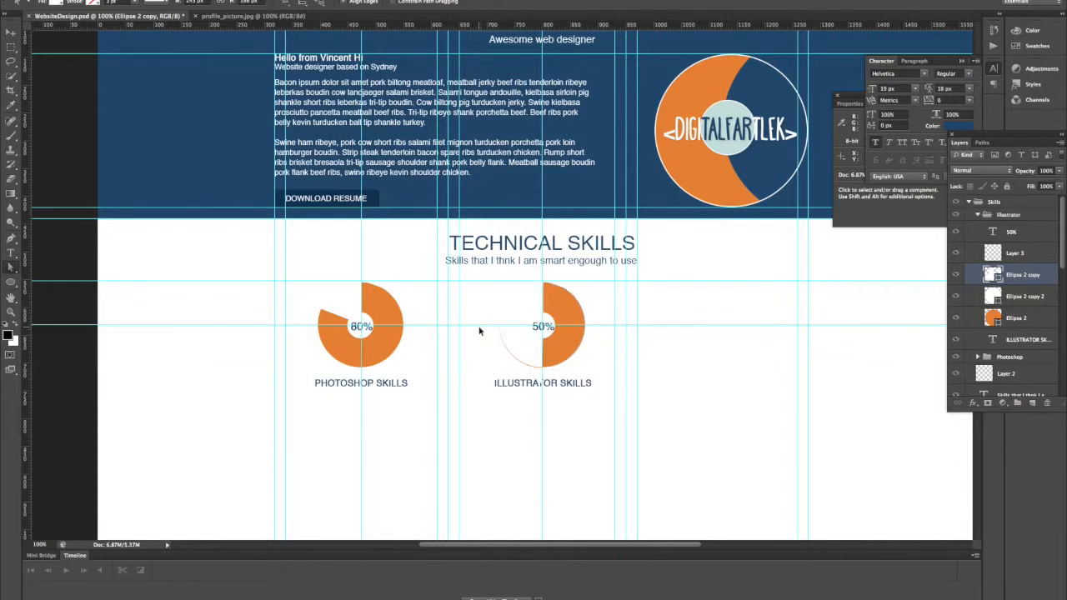
Hide the guides and nudge the white wedge about 2 px down and 1 px left over the leftover orange rim.
{"action": "key", "text": "super+semicolon"}
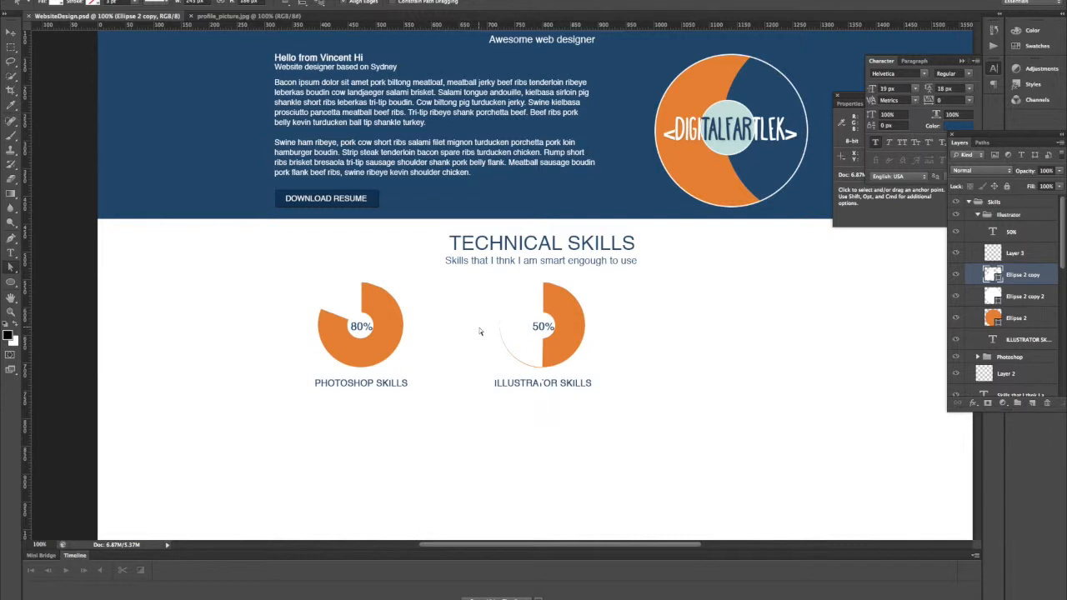
{"action": "key", "text": "v"}
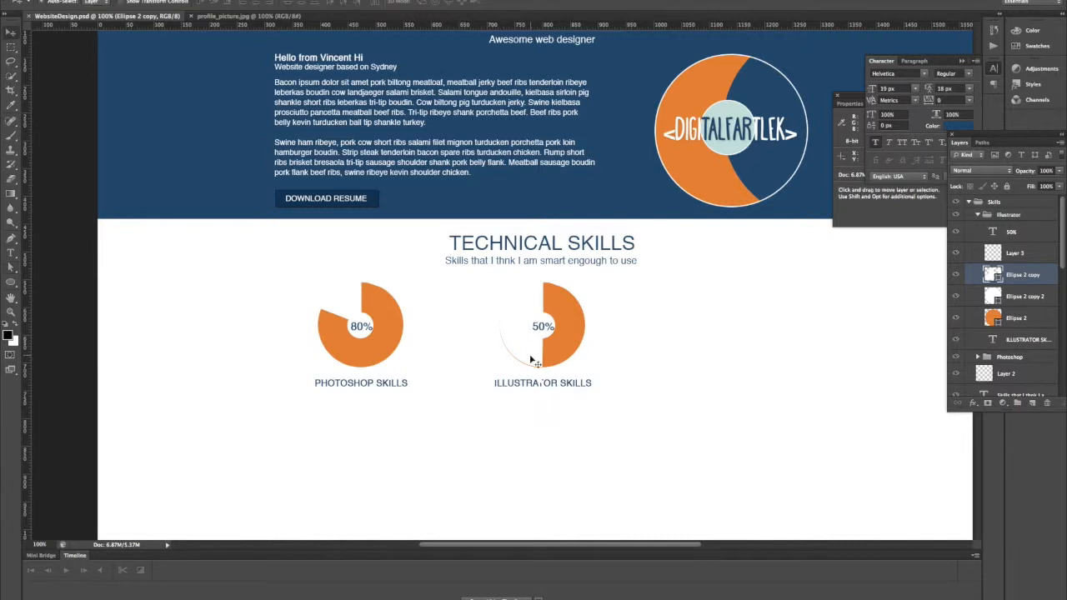
{"action": "key", "text": "Down"}
{"action": "key", "text": "Left"}
{"action": "key", "text": "Down"}
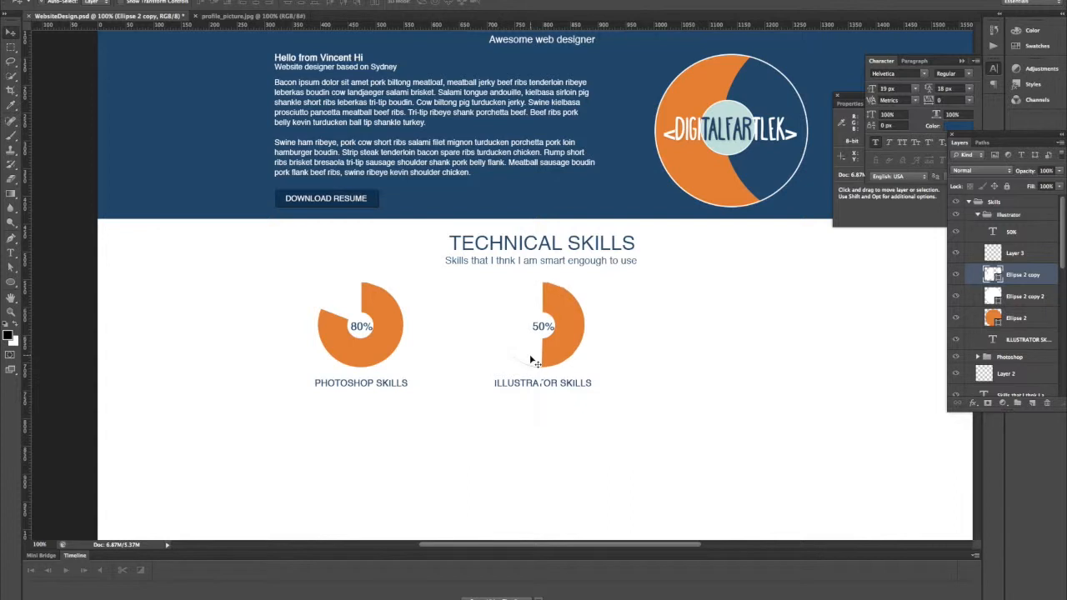
Move the wedge path's upper-right anchor up and its left anchor down with direct selection so the orange half keeps a clean outline.
{"action": "key", "text": "a"}
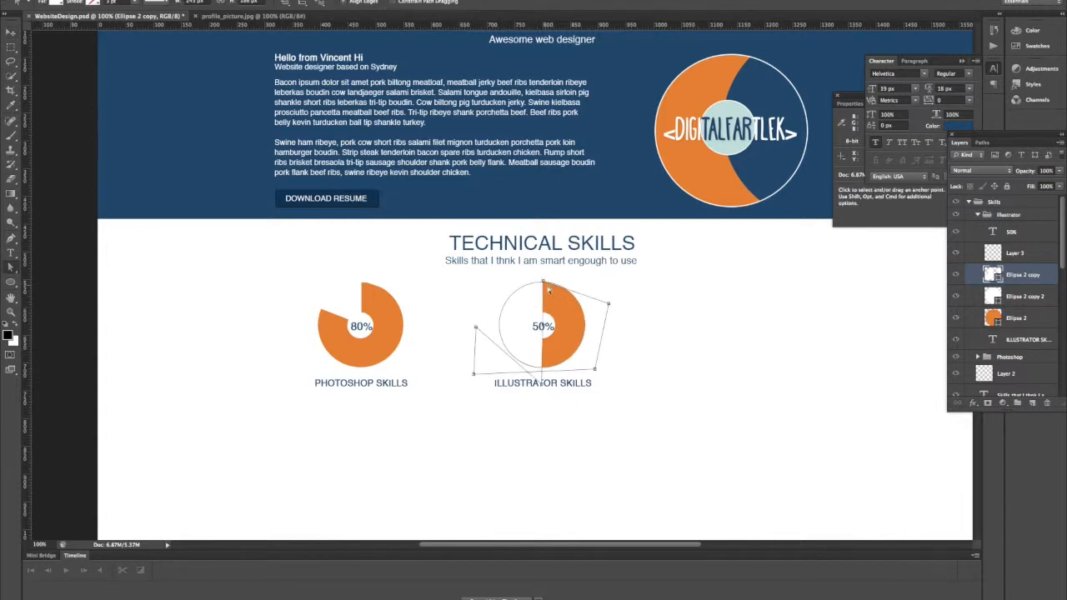
{"action": "left_click_drag", "start_coordinate": [610, 306], "coordinate": [607, 271]}
{"action": "left_click", "coordinate": [593, 277]}
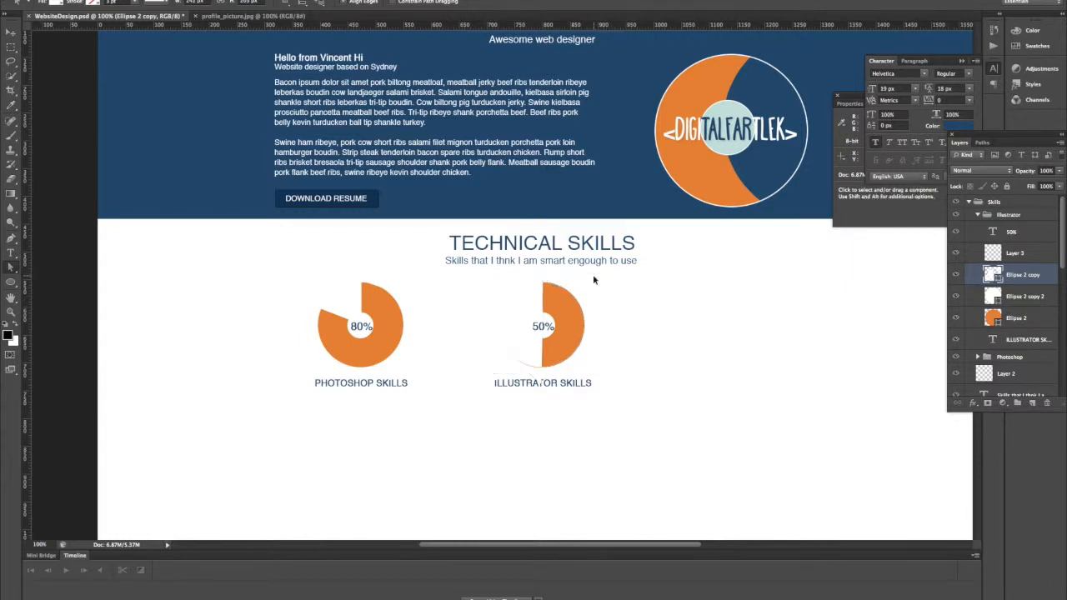
{"action": "left_click", "coordinate": [528, 297]}
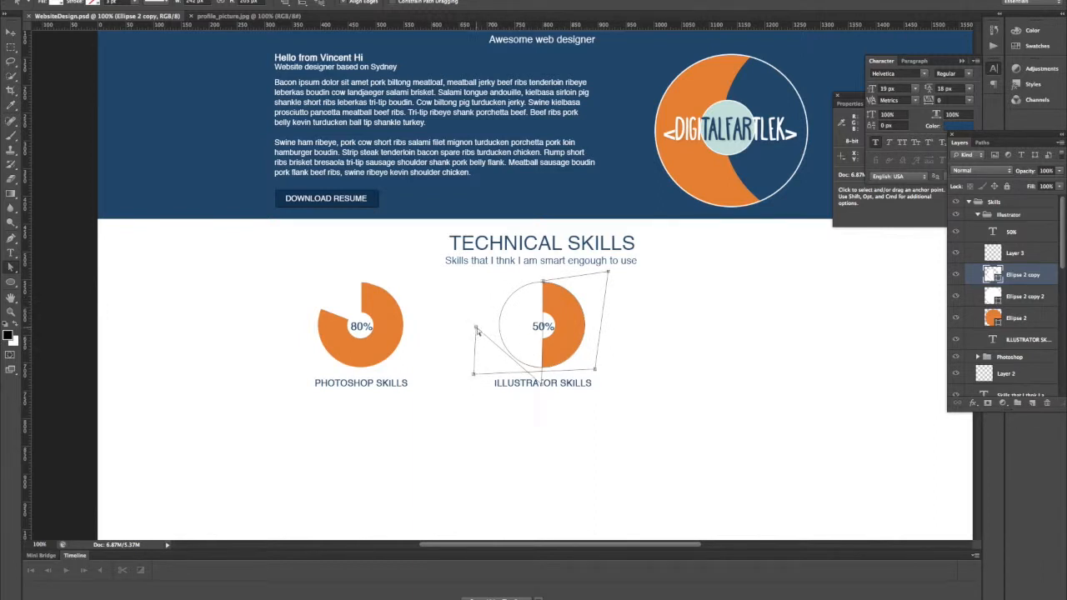
{"action": "left_click_drag", "start_coordinate": [476, 329], "coordinate": [463, 369]}
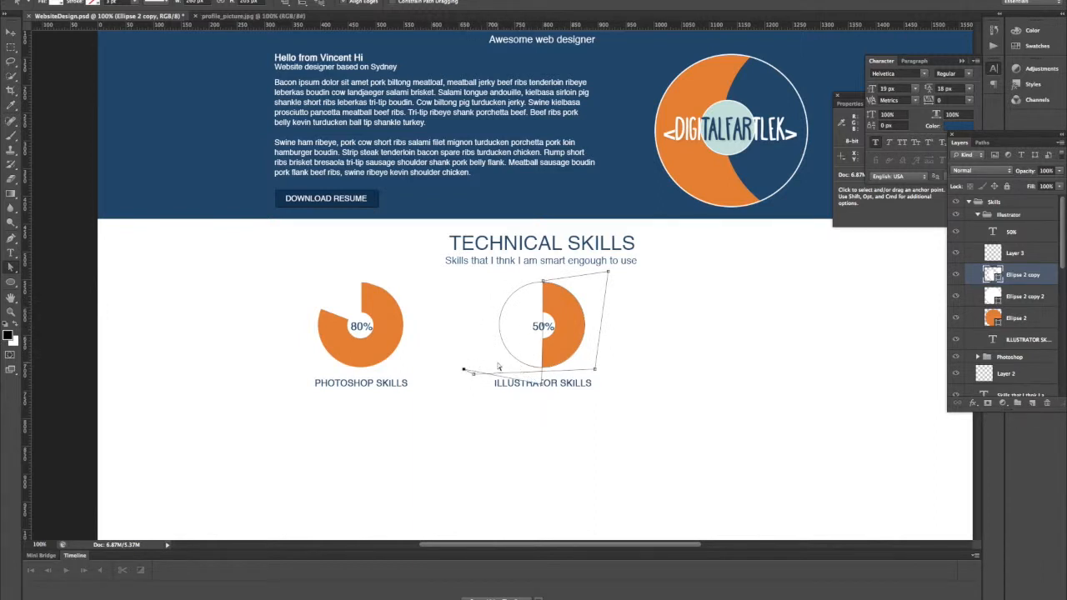
{"action": "left_click", "coordinate": [498, 367]}
{"action": "key", "text": "v"}
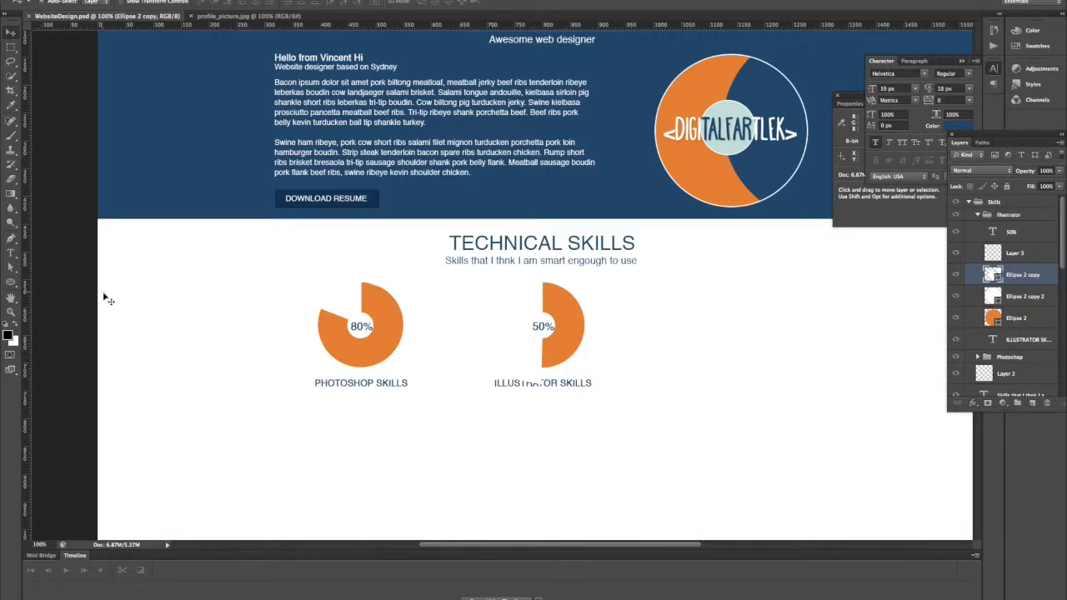
Nudge the top anchor of the Illustrator chart's white circle path up about 1 px to cover the leftover orange sliver, and save the document.
{"action": "left_click", "coordinate": [11, 311]}
{"action": "left_click", "coordinate": [536, 283]}
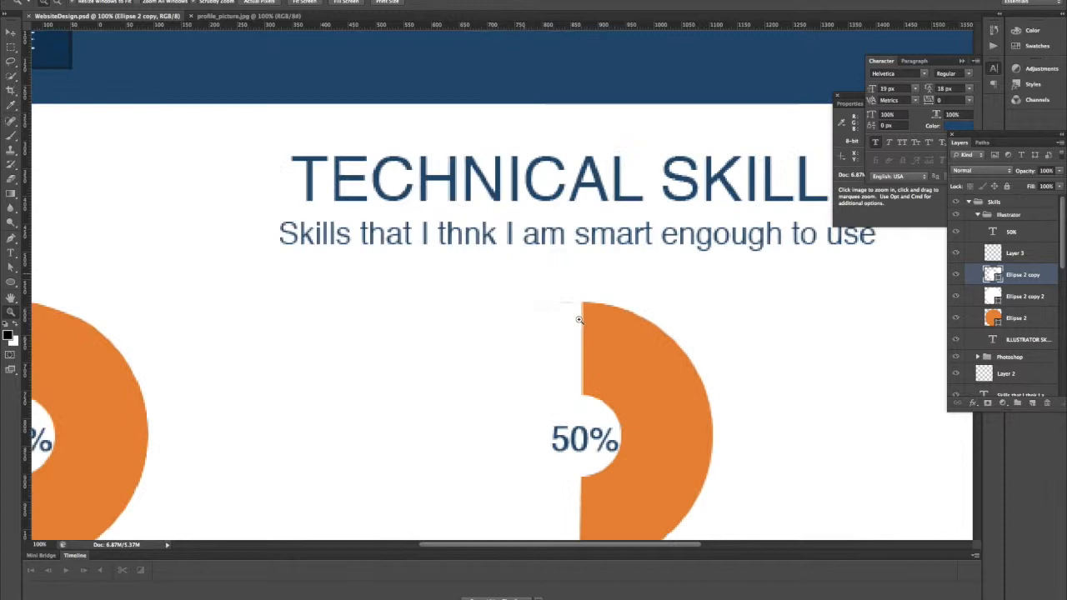
{"action": "key", "text": "a"}
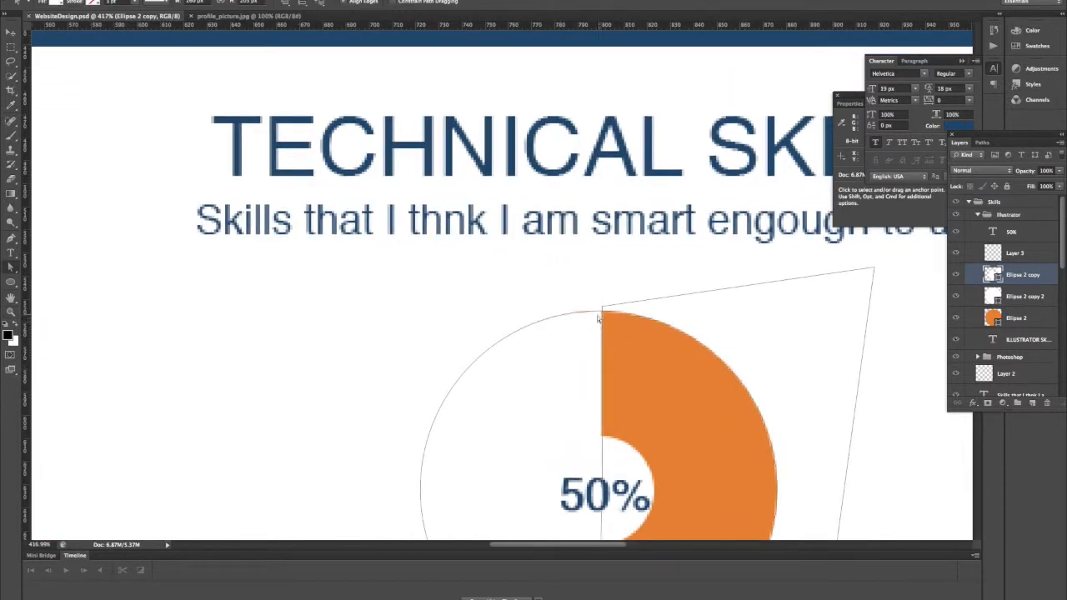
{"action": "left_click", "coordinate": [588, 315]}
{"action": "key", "text": "v"}
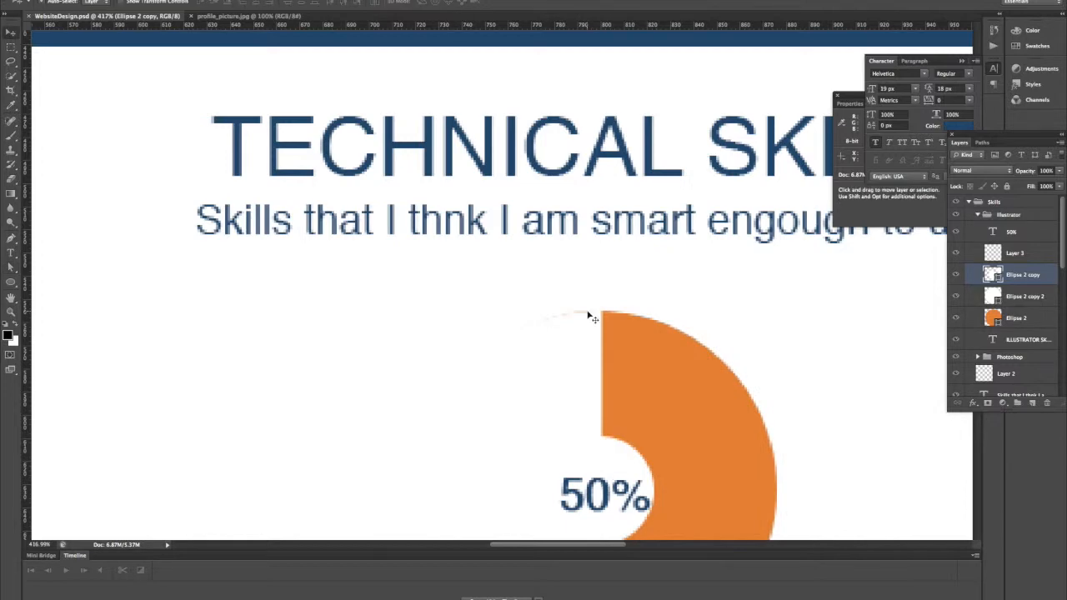
{"action": "key", "text": "a"}
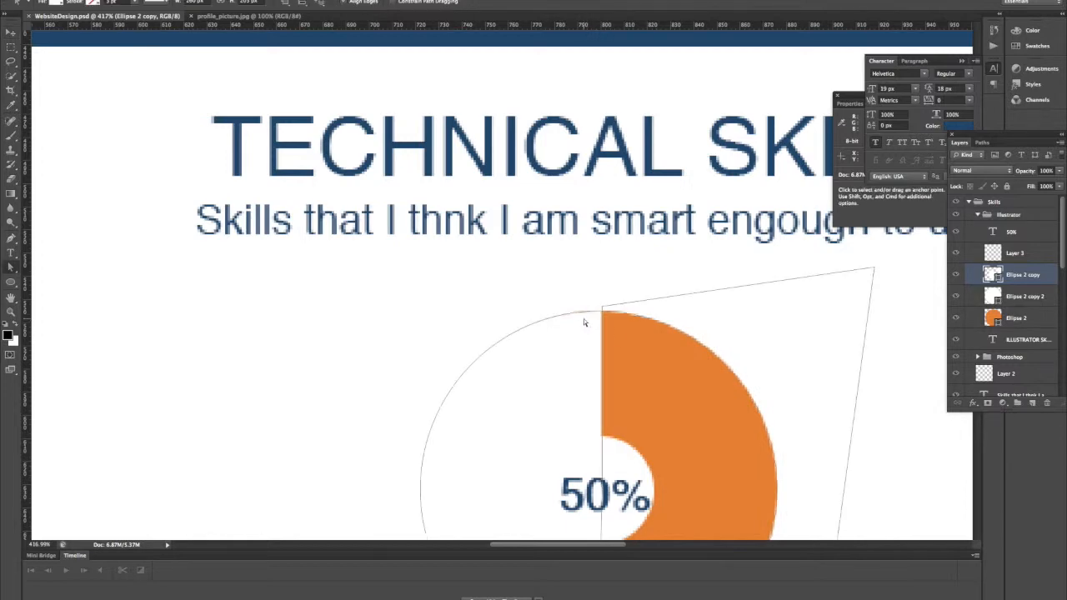
{"action": "left_click", "coordinate": [599, 312]}
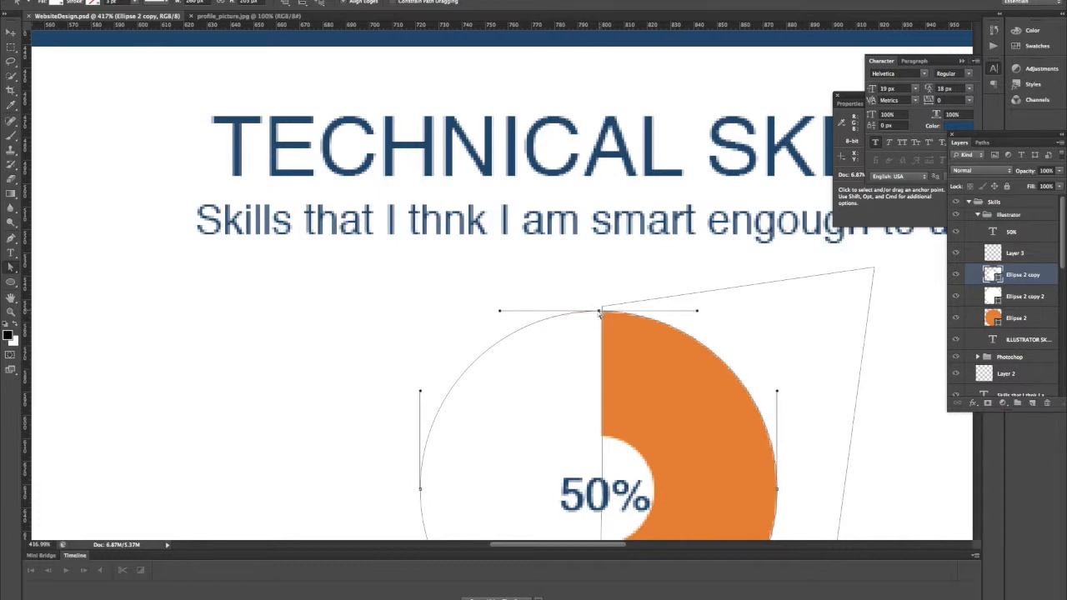
{"action": "key", "text": "Up"}
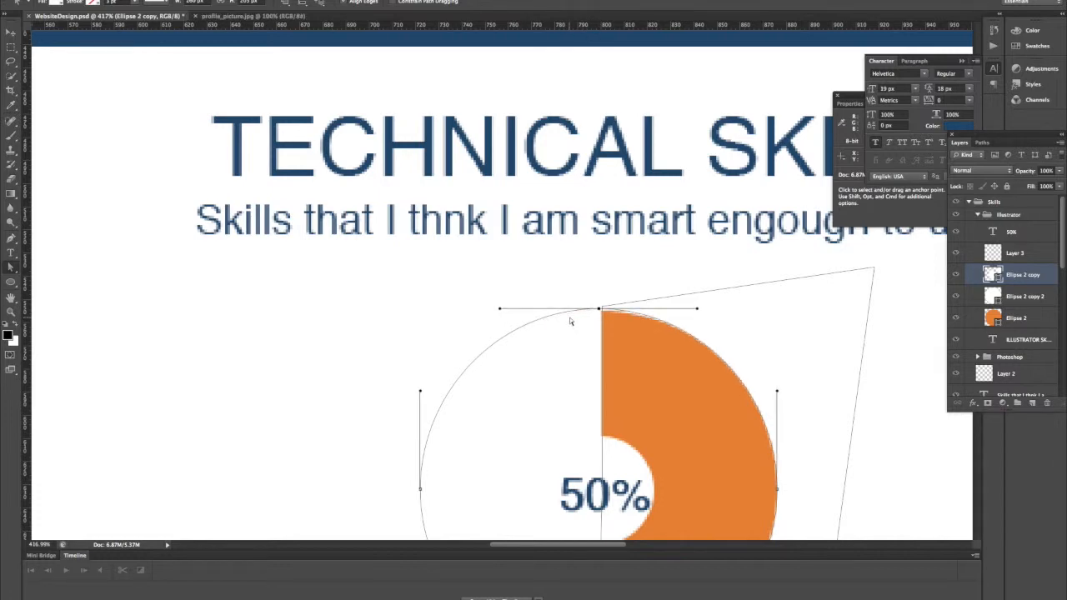
{"action": "key", "text": "Return"}
{"action": "key", "text": "super+s"}
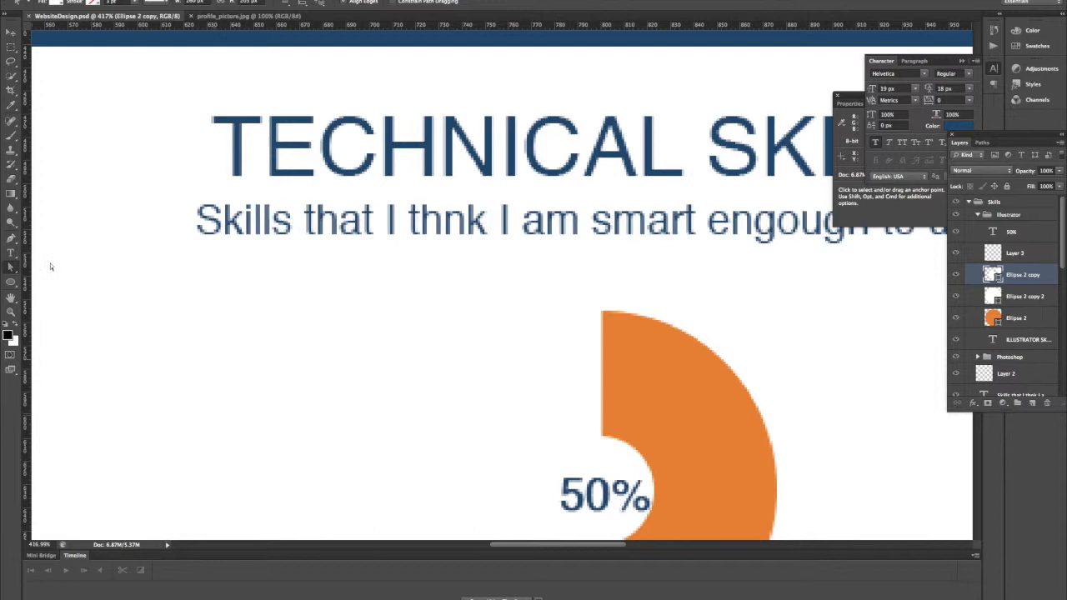
Move the ILLUSTRATOR SKILLS text layer above Layer 3 in the Illustrator group so the white shapes no longer cover the caption.
{"action": "double_click", "coordinate": [11, 310]}
{"action": "left_click_drag", "start_coordinate": [486, 300], "coordinate": [435, 257]}
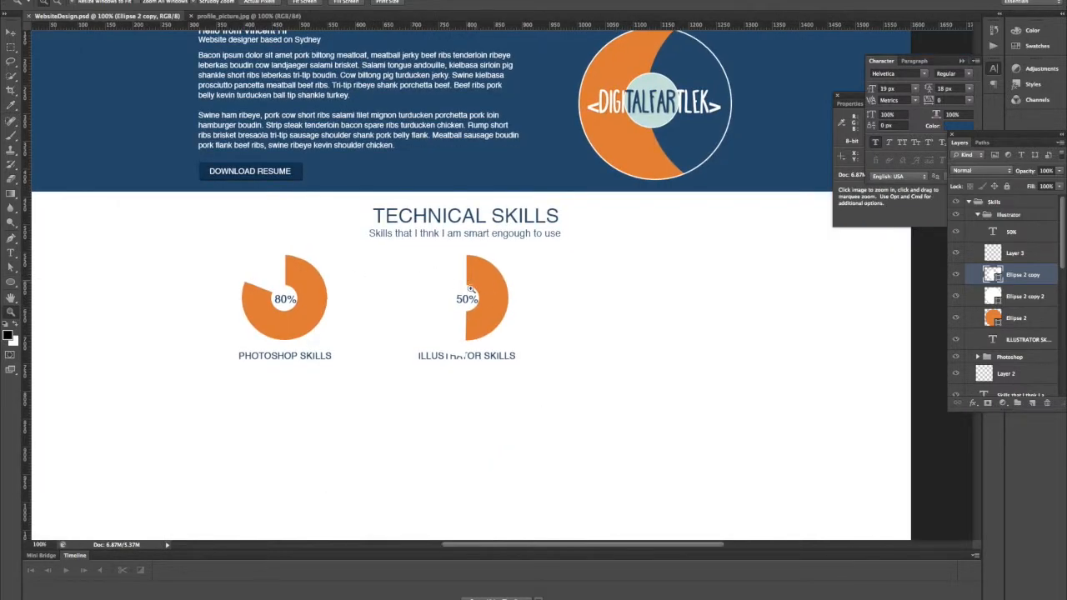
{"action": "key", "text": "a"}
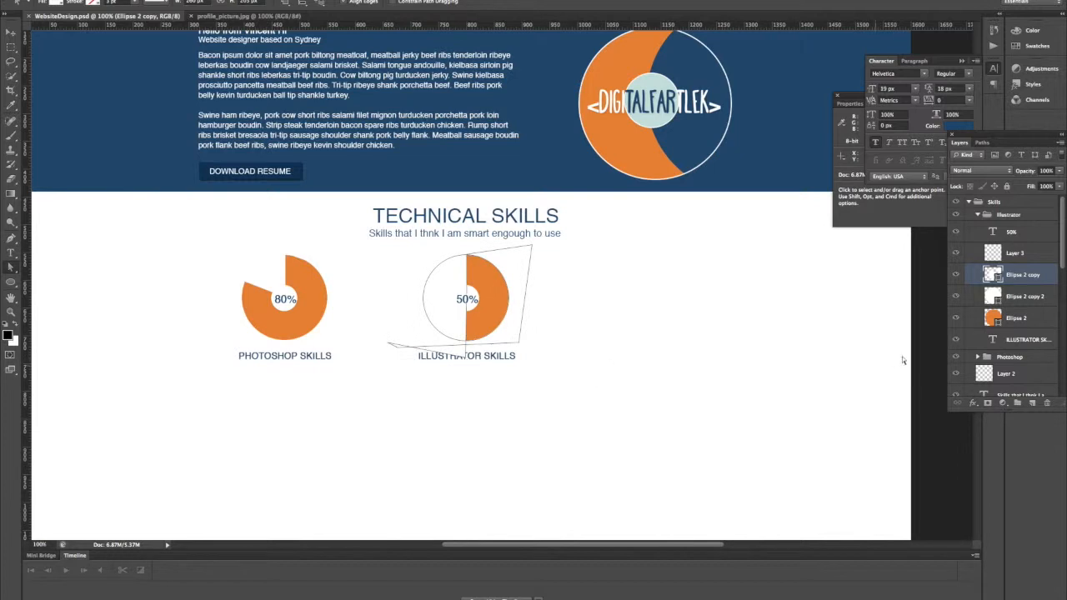
{"action": "left_click", "coordinate": [1034, 343]}
{"action": "left_click_drag", "start_coordinate": [1034, 343], "coordinate": [1022, 249]}
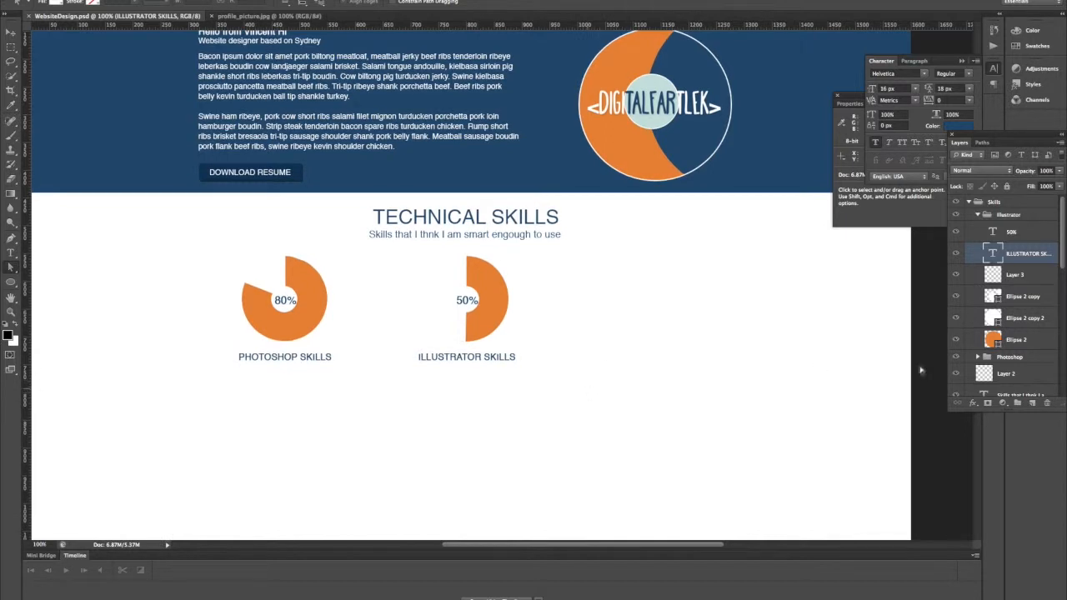
Collapse the Illustrator layer group and duplicate the whole group.
{"action": "left_click", "coordinate": [978, 215]}
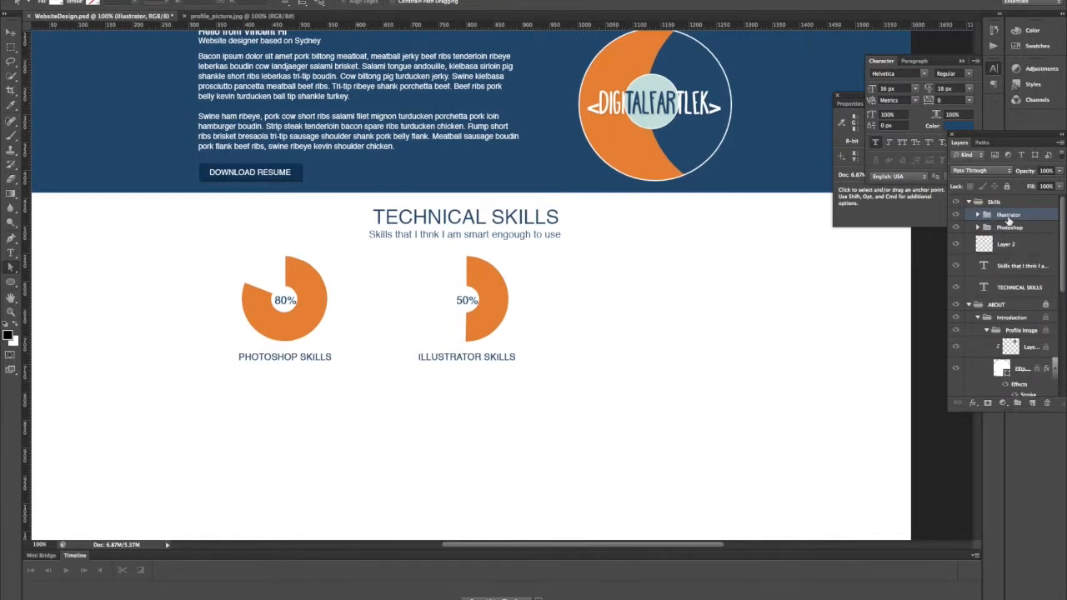
{"action": "right_click", "coordinate": [1009, 218]}
{"action": "left_click", "coordinate": [961, 240]}
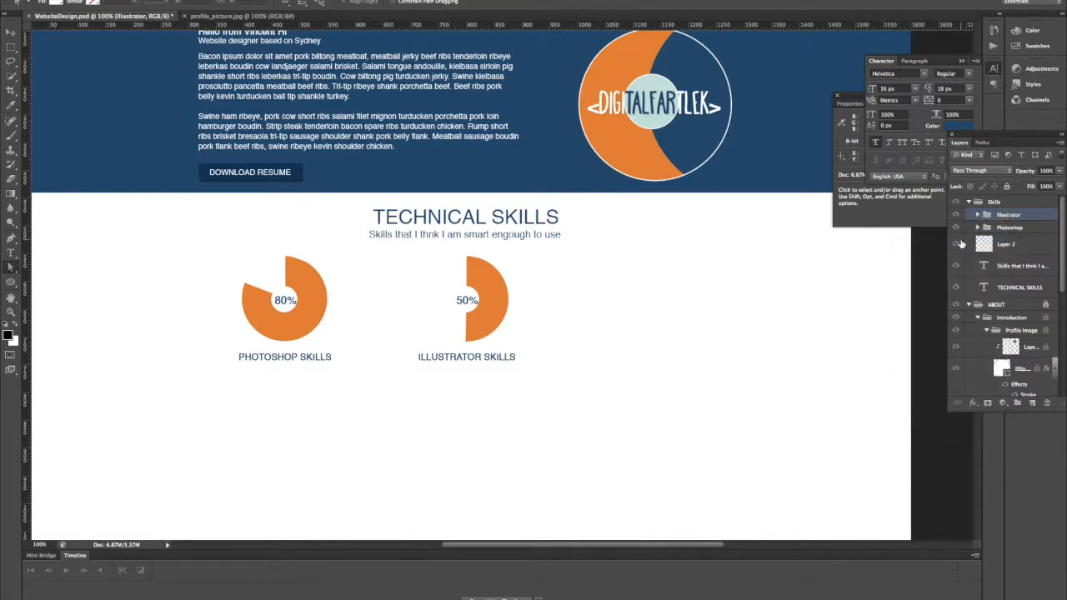